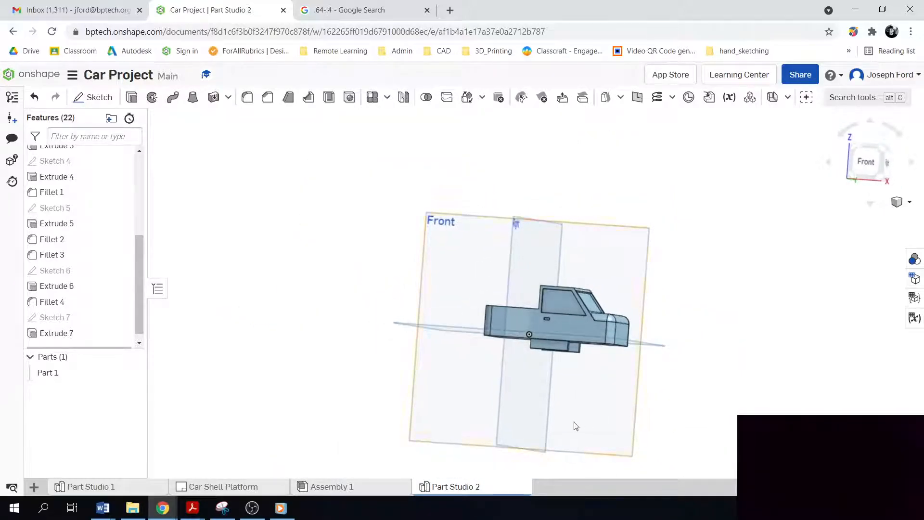
right_click_drag(483, 355, 497, 370)
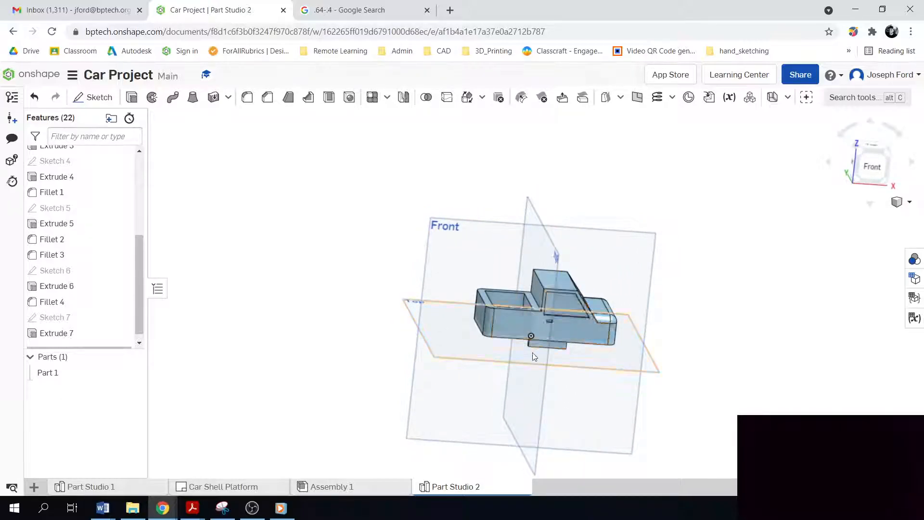
scroll(532, 354, "up", 5)
mouse_move(460, 391)
right_mouse_down()
mouse_move(438, 371)
mouse_move(461, 386)
right_mouse_up()
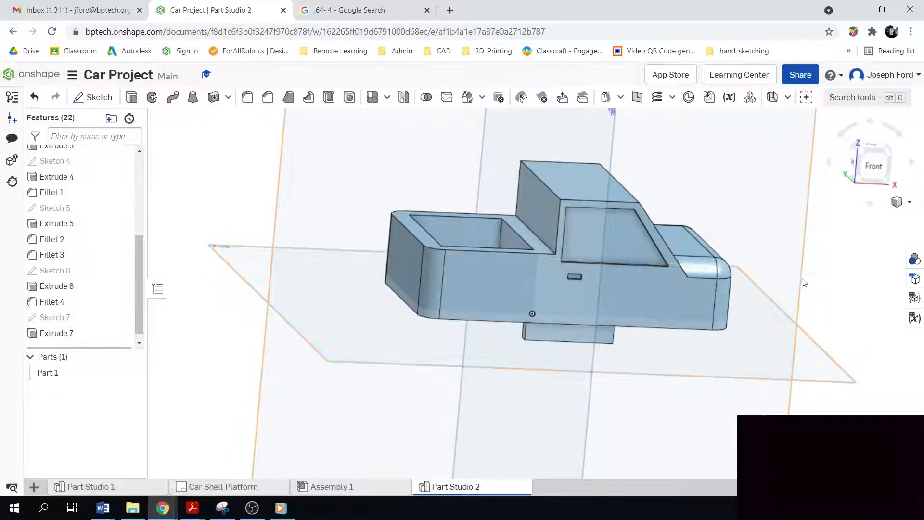
right_click_drag(793, 324, 784, 319)
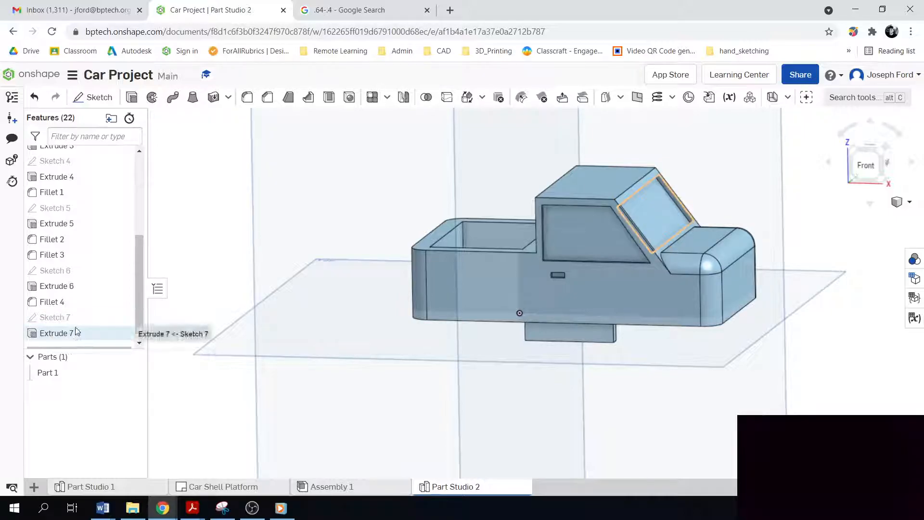
Step: Roll the feature history back to directly after Extrude 3, leaving only the flat plate and the block beneath it
scroll(89, 320, "up", 3)
scroll(89, 318, "down", 3)
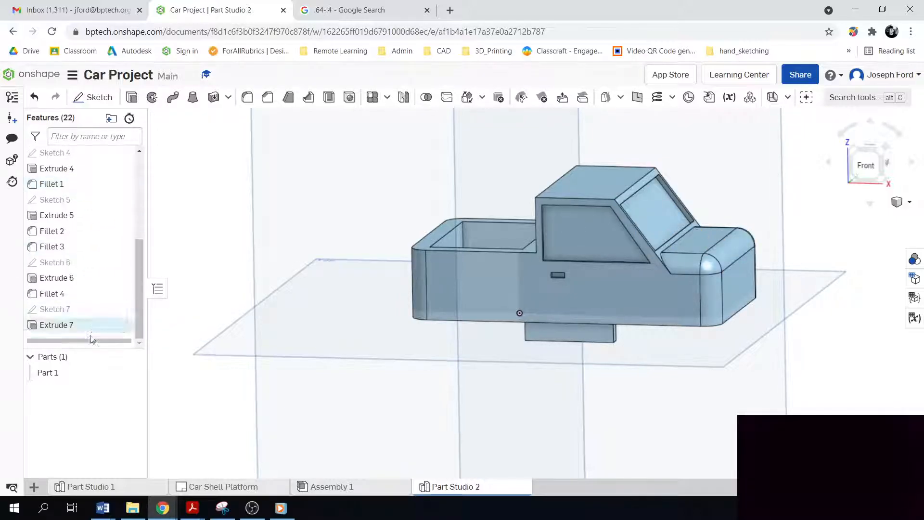
mouse_move(74, 345)
left_mouse_down()
mouse_move(93, 149)
mouse_move(110, 271)
mouse_move(101, 301)
mouse_move(99, 267)
left_mouse_up()
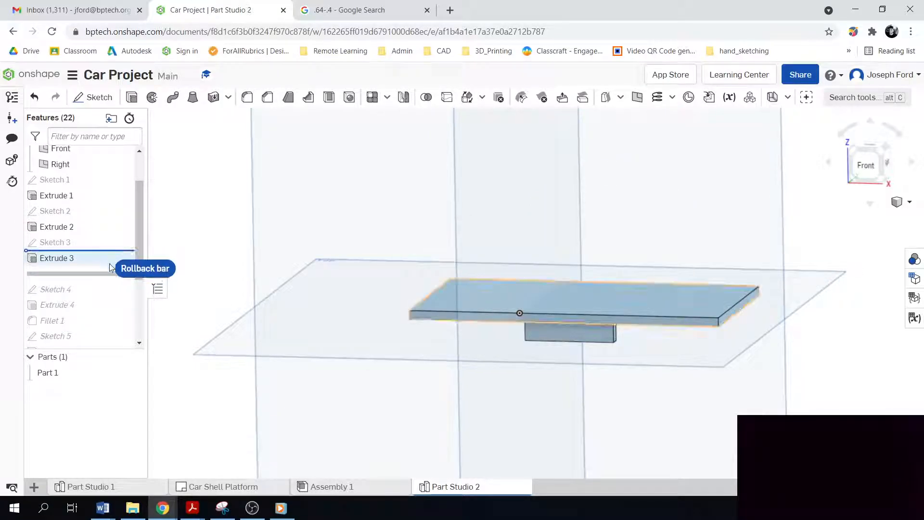
Step: Delete every rolled-back feature after Extrude 3, from Sketch 4 through Extrude 7
mouse_move(439, 396)
right_mouse_down()
mouse_move(427, 418)
mouse_move(408, 389)
mouse_move(432, 394)
mouse_move(427, 402)
right_mouse_up()
scroll(408, 389, "down", 5)
scroll(414, 394, "up", 2)
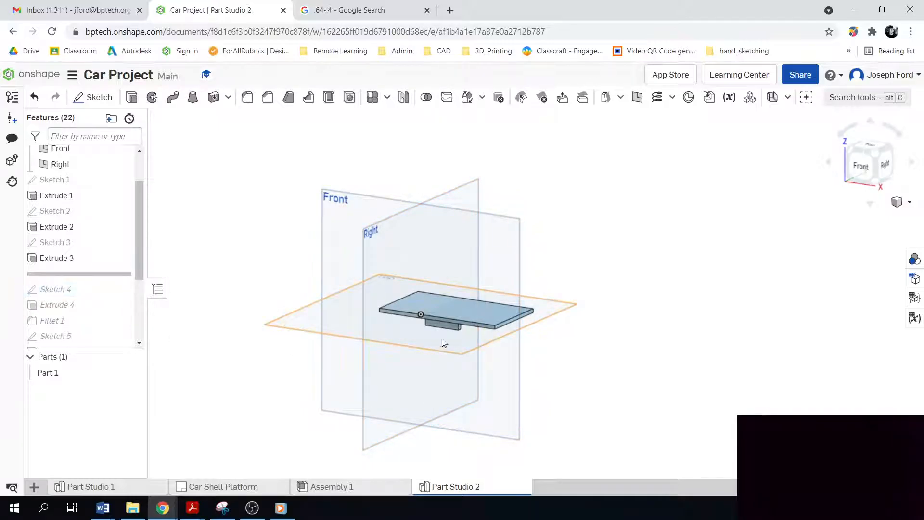
left_click(84, 290)
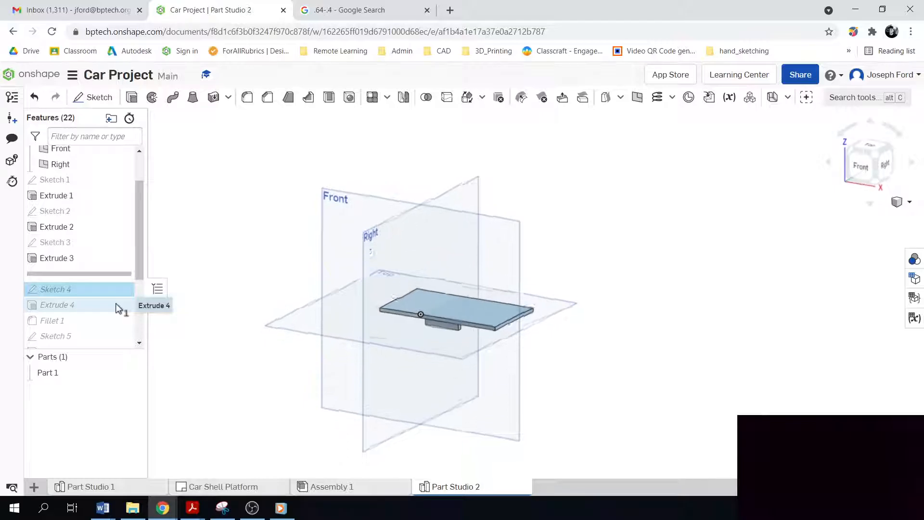
key("Delete")
key("Delete")
key("Delete")
key("Delete")
key("Delete")
key("Delete")
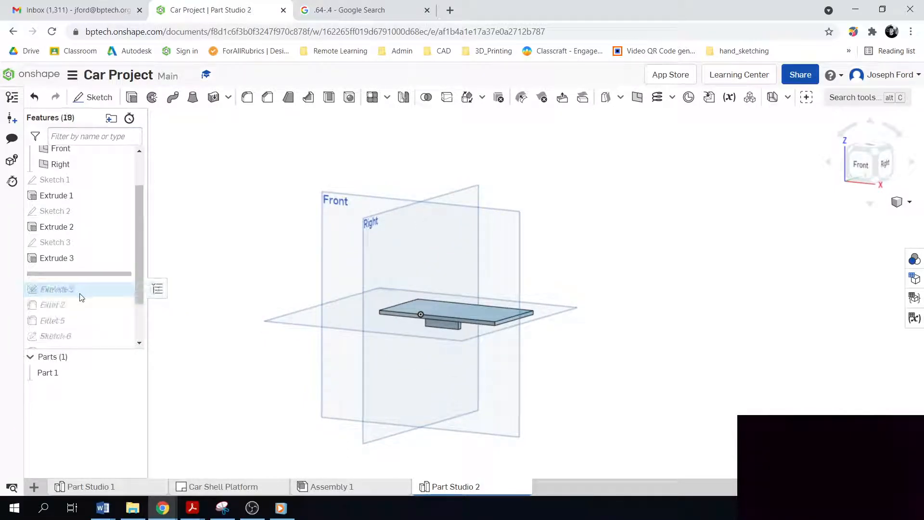
key("Delete")
key("Delete")
key("Delete")
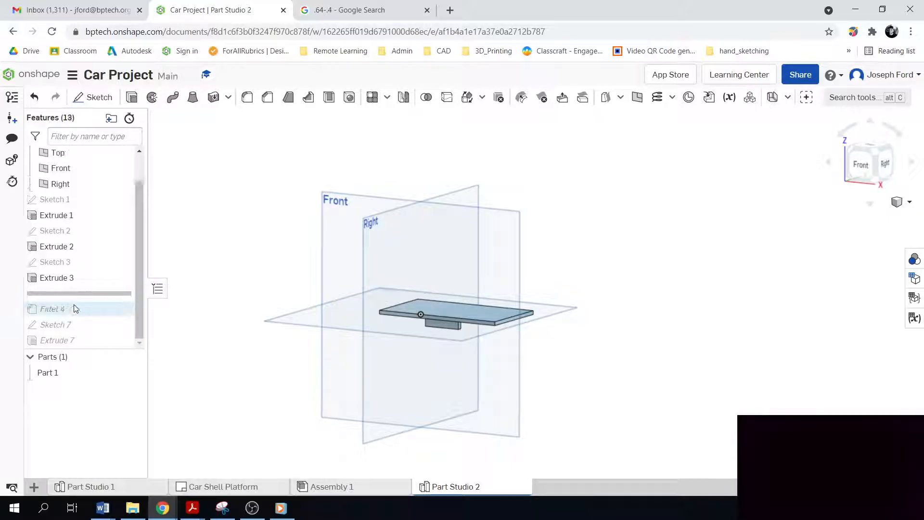
key("Delete")
key("Delete")
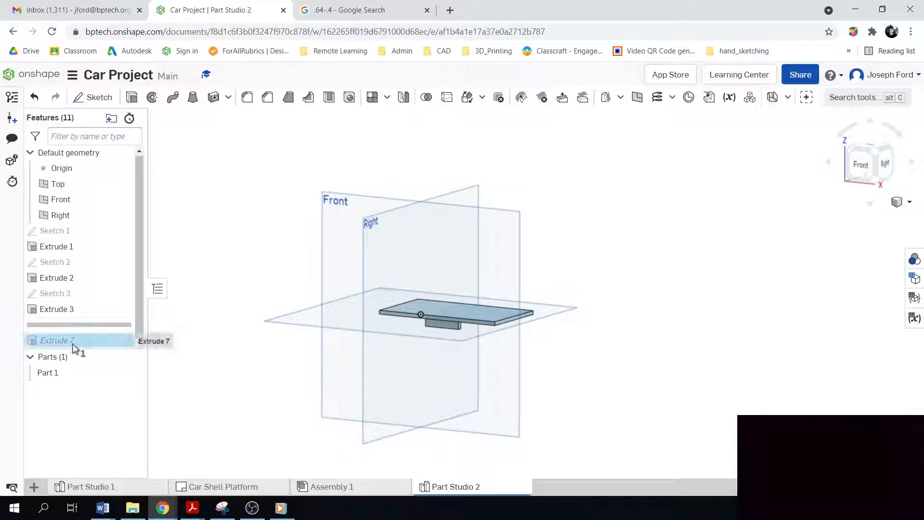
key("Delete")
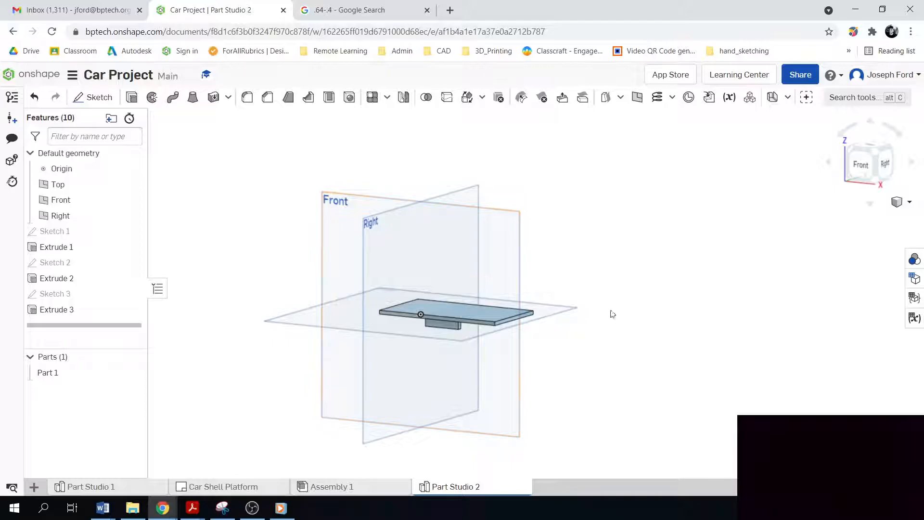
mouse_move(640, 367)
right_mouse_down()
mouse_move(651, 361)
mouse_move(655, 369)
right_mouse_up()
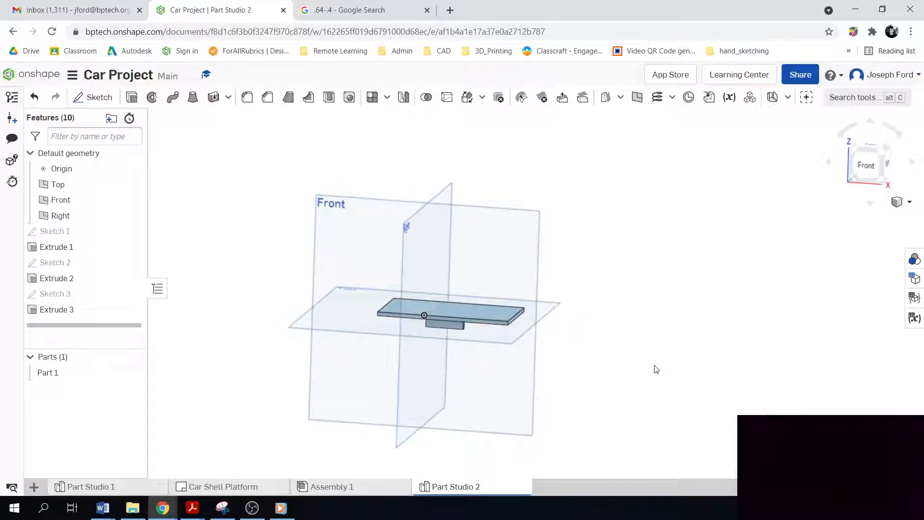
left_click(862, 166)
scroll(699, 304, "down", 5)
scroll(698, 243, "up", 5)
scroll(697, 398, "down", 4)
scroll(713, 460, "up", 3)
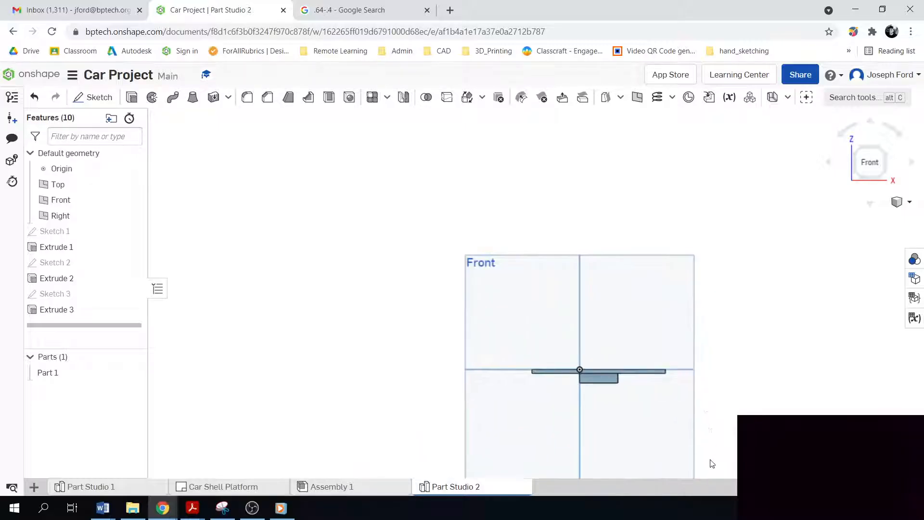
Step: Start a new sketch on the long, narrow front side face of the flat plate
right_click_drag(736, 371, 715, 387)
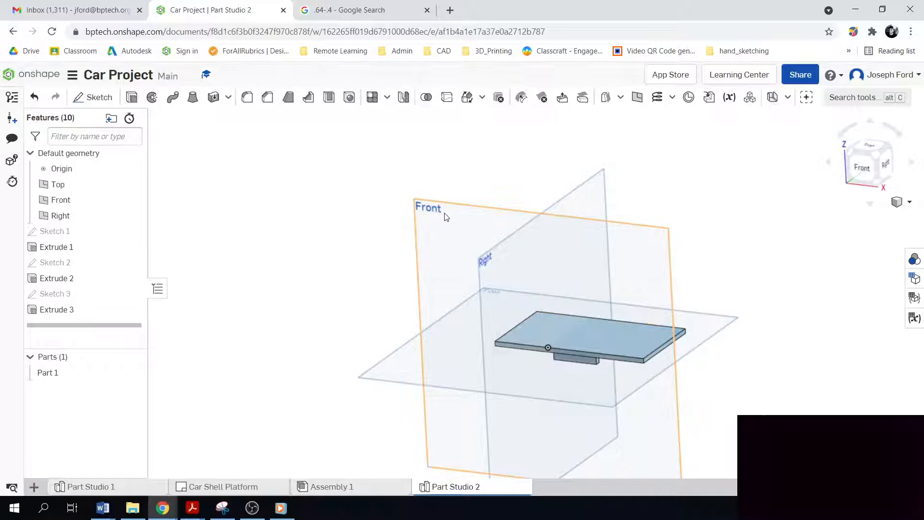
left_click(102, 100)
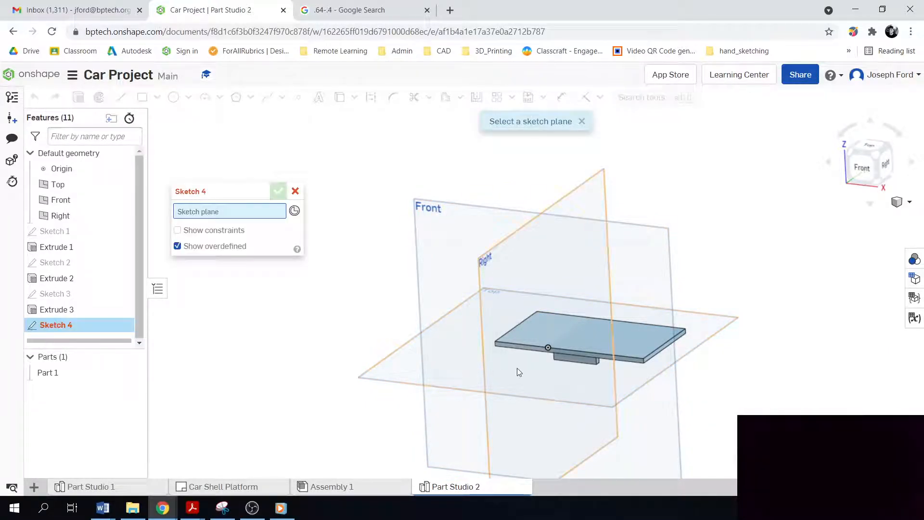
scroll(519, 372, "up", 5)
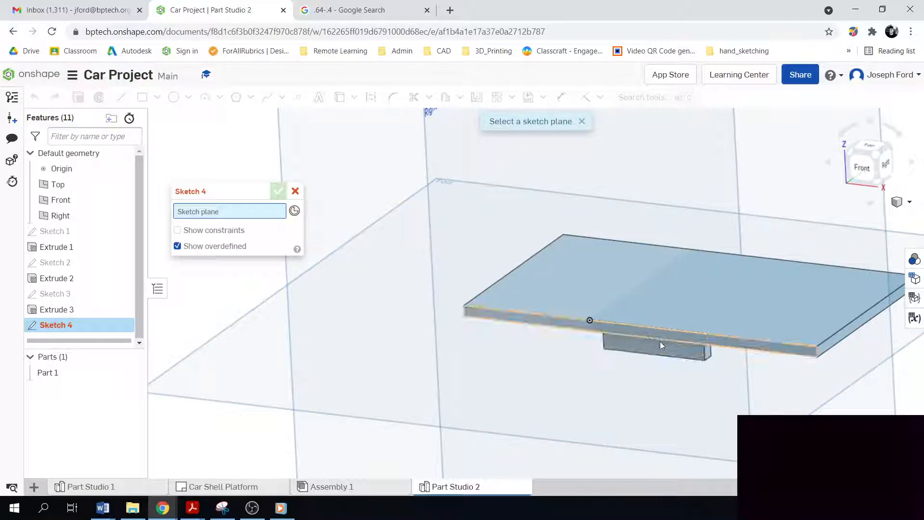
key("shift+1")
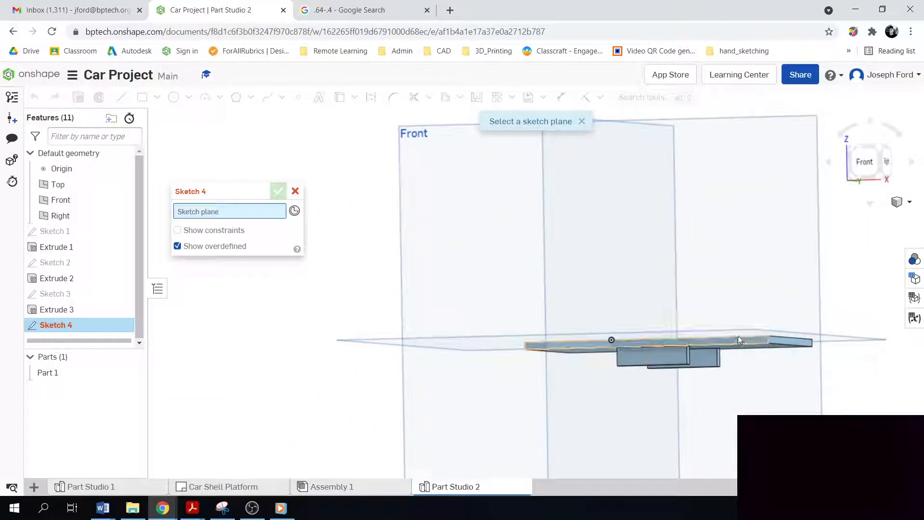
mouse_move(737, 337)
right_mouse_down()
mouse_move(709, 349)
mouse_move(717, 338)
right_mouse_up()
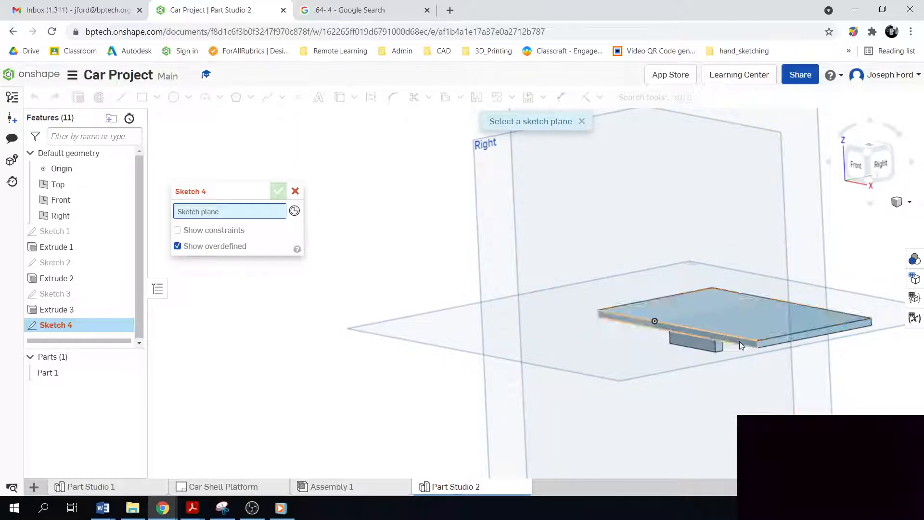
left_click(715, 335)
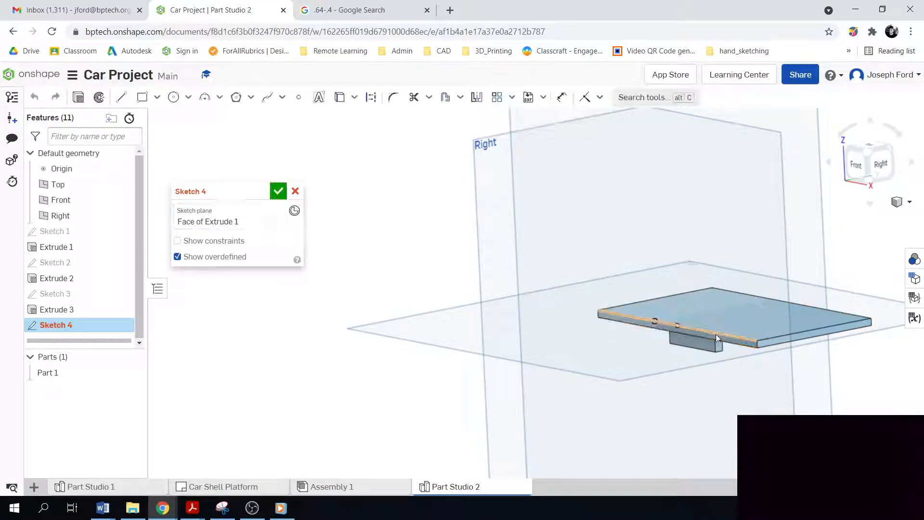
Step: Orient the sketch to the Front view and hide the default reference planes
left_click(856, 166)
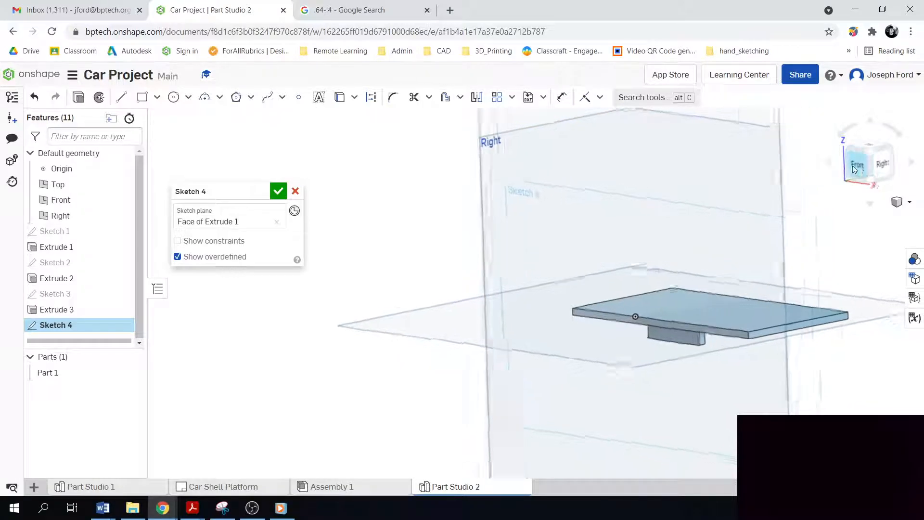
scroll(734, 279, "down", 3)
scroll(621, 232, "up", 3)
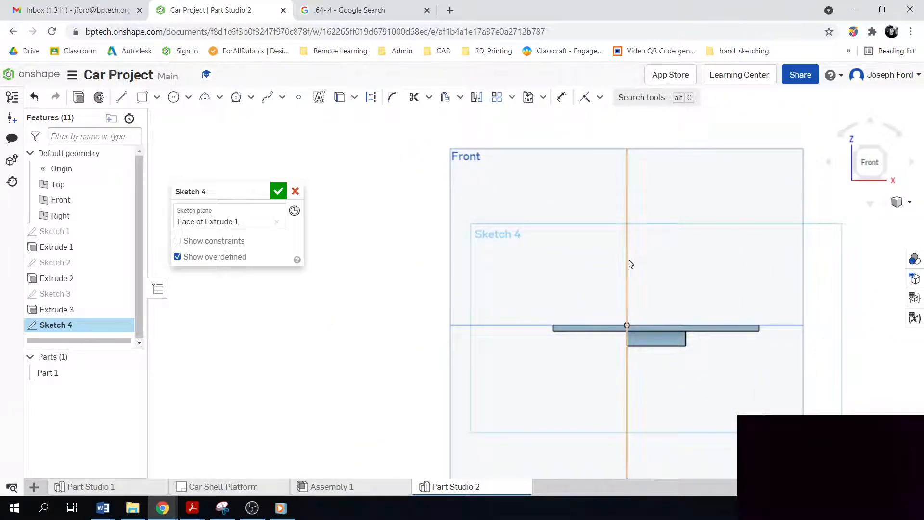
key("p")
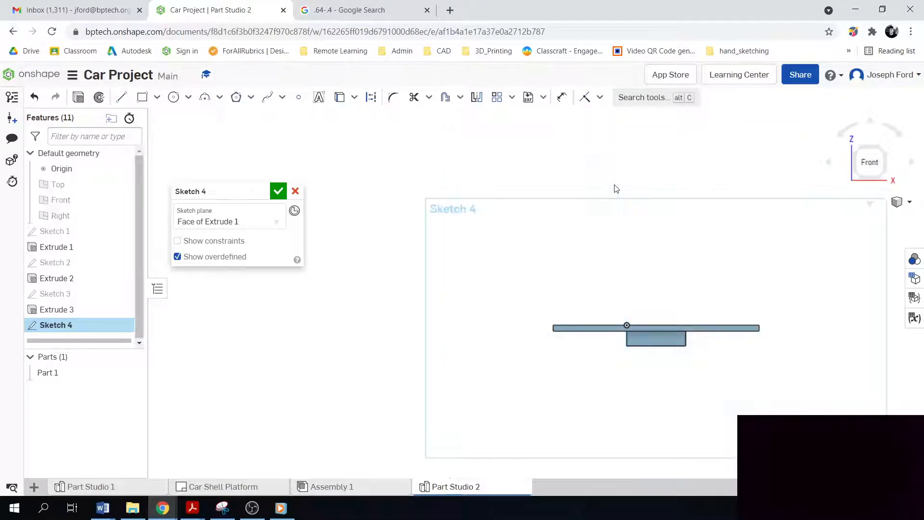
Step: Project the plate's long upper front edge into the sketch with the Use tool
scroll(691, 298, "down", 5)
scroll(786, 369, "up", 5)
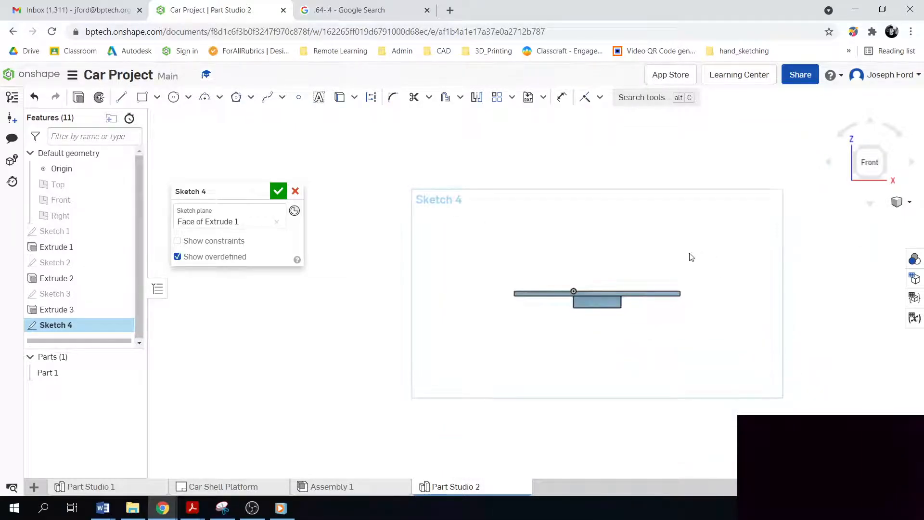
scroll(668, 205, "down", 1)
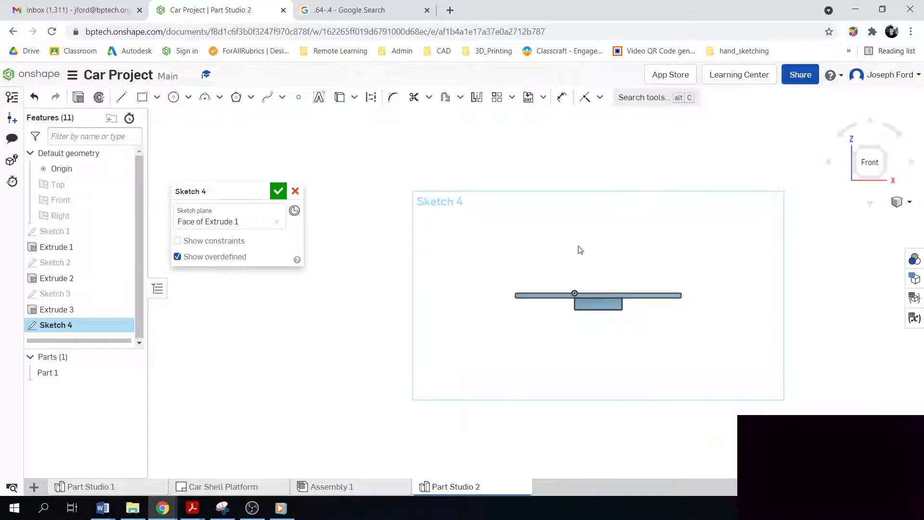
scroll(638, 214, "up", 2)
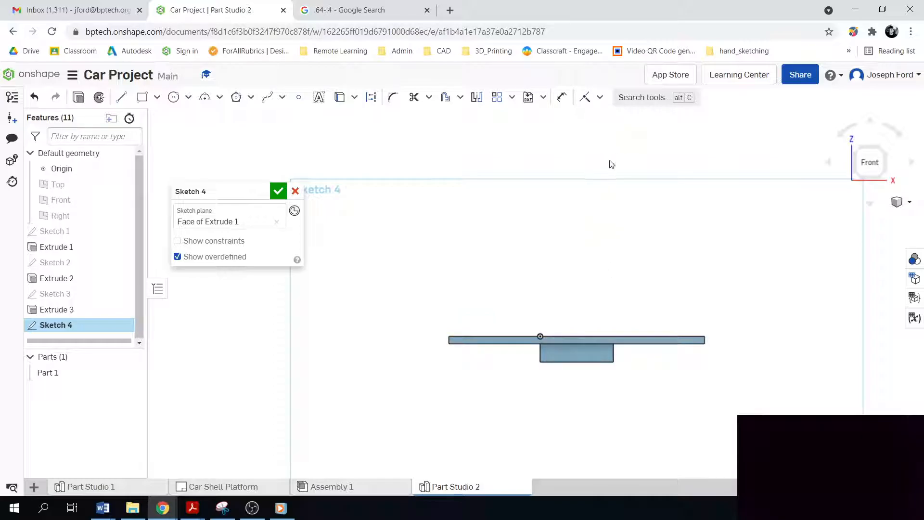
key("u")
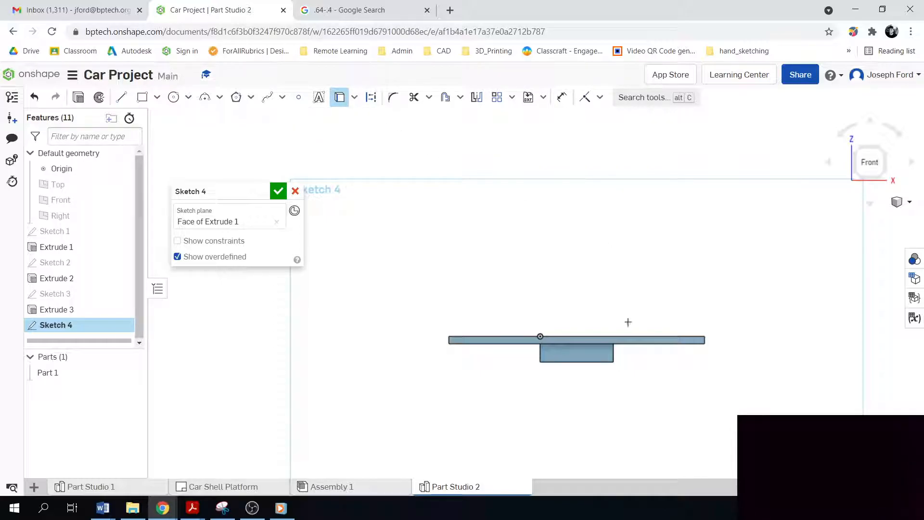
left_click(622, 338)
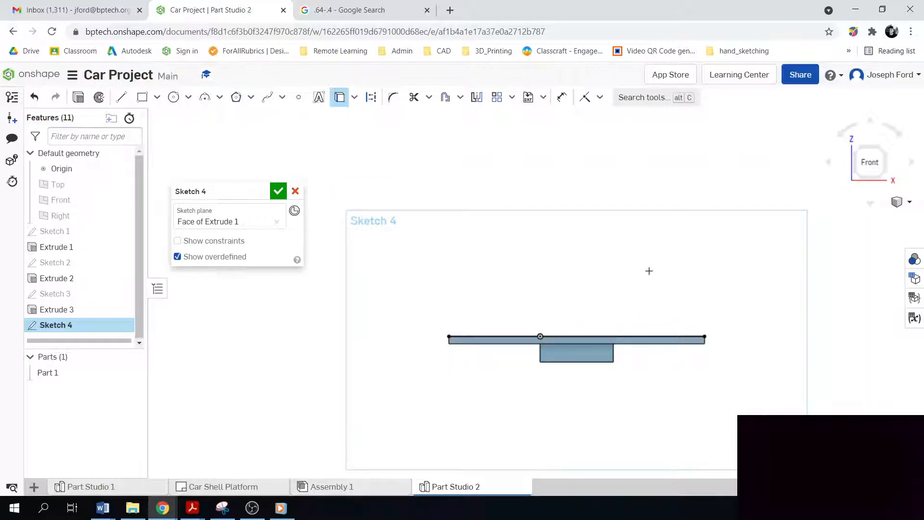
Step: Sketch the truck's rear profile from the plate's left end: about 0.48 in up, 1.61 in across the bed, 0.68 in up the cab back
scroll(585, 296, "down", 2)
scroll(598, 294, "up", 2)
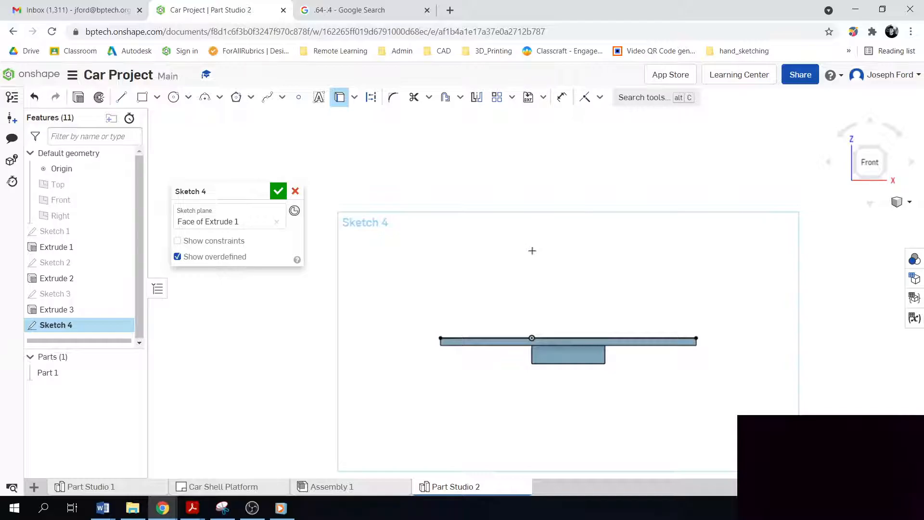
key("l")
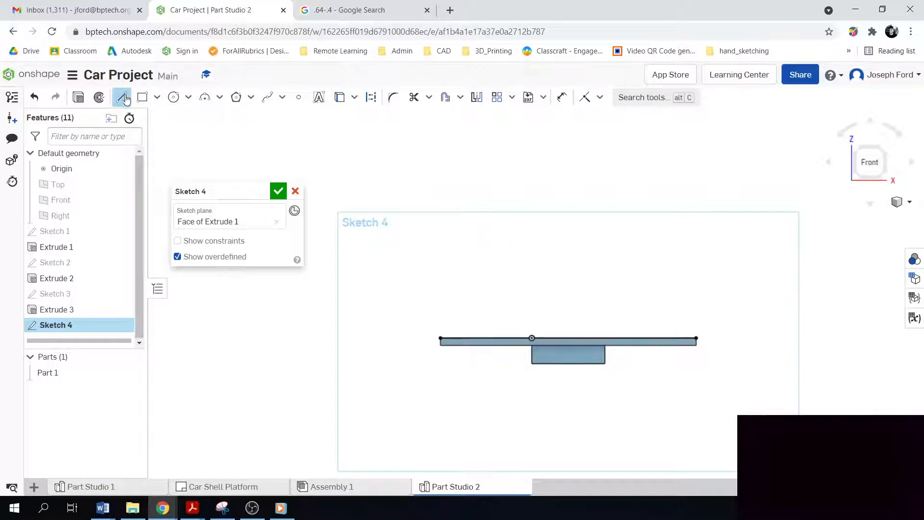
left_click(440, 337)
left_click(440, 303)
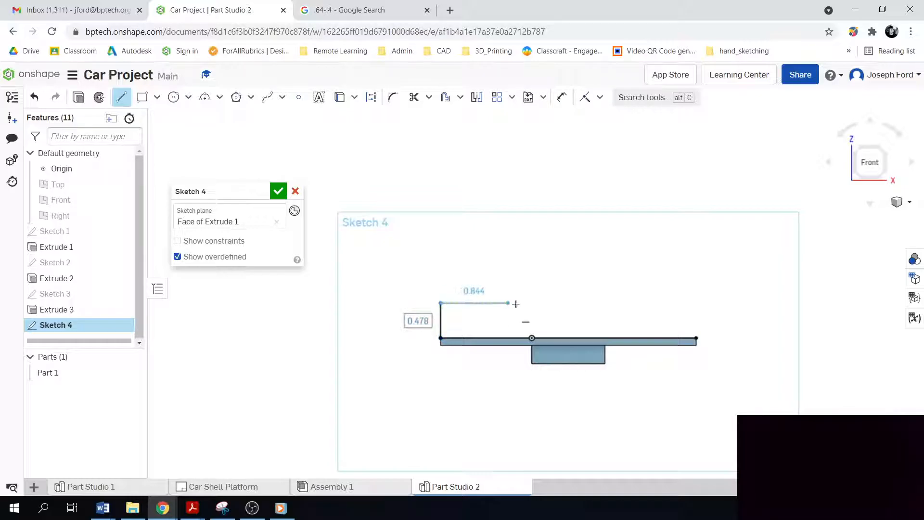
left_click(558, 304)
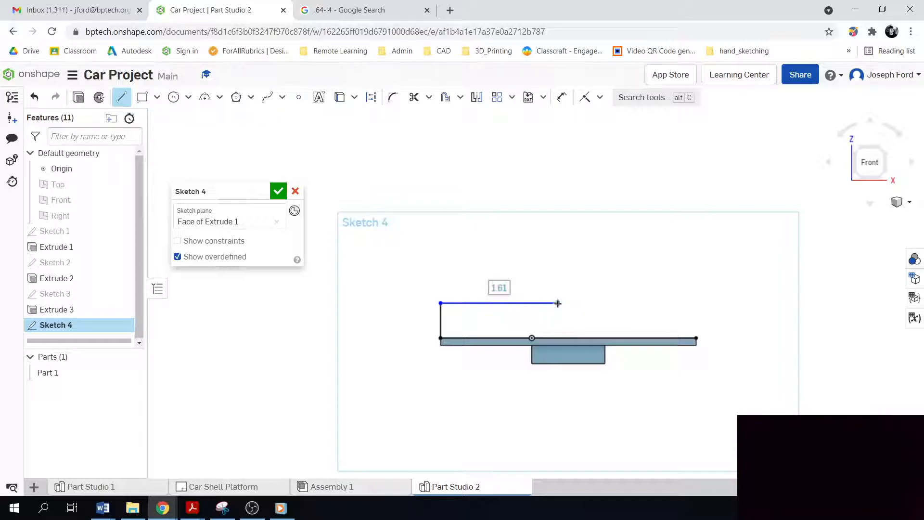
left_click(558, 253)
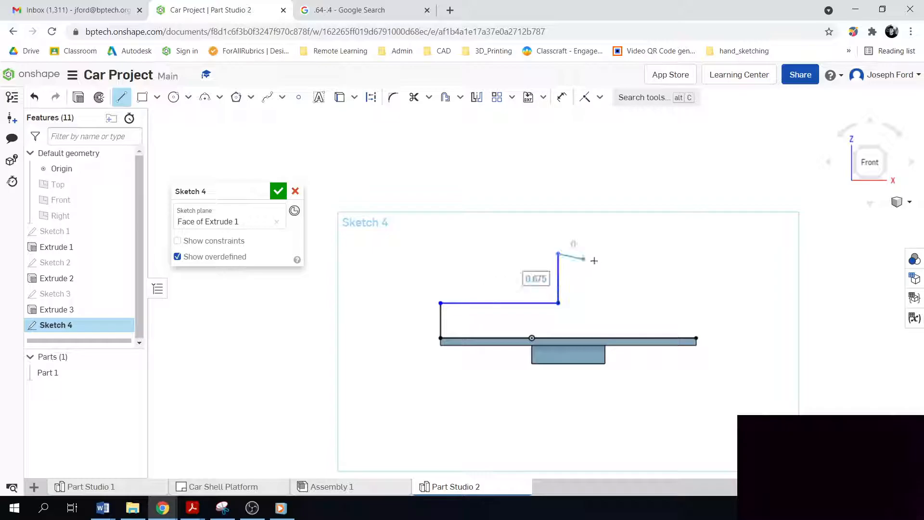
Step: Close the truck profile with a roof about 0.84 in long, a 0.65 in sloped windshield, a 0.70 in hood and a 0.53 in vertical front
left_click(619, 257)
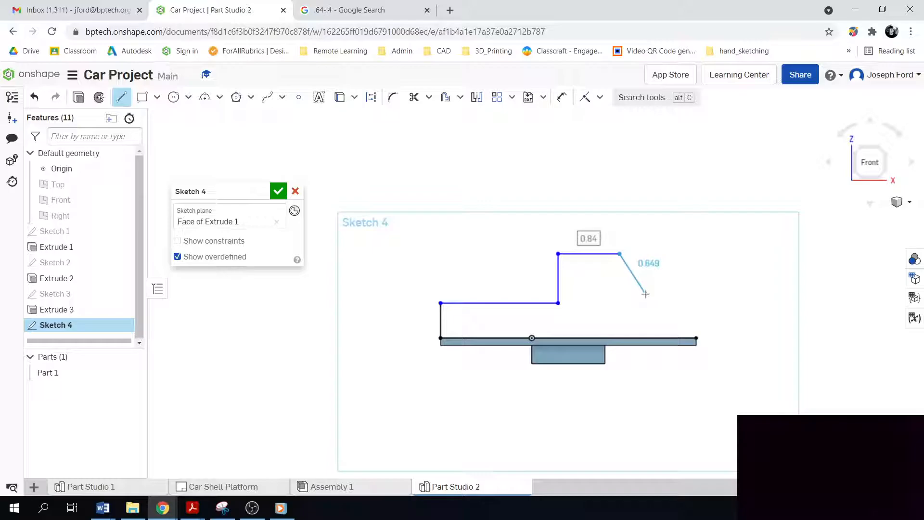
left_click(645, 293)
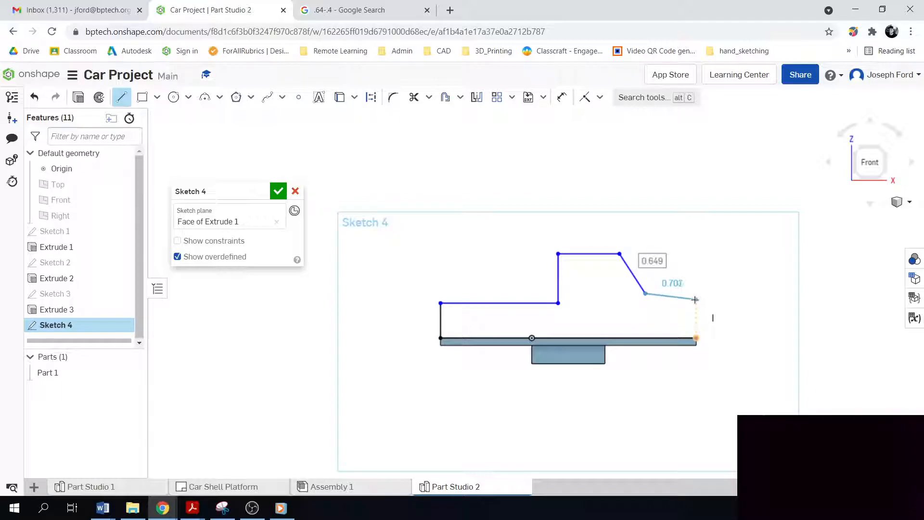
left_click(695, 299)
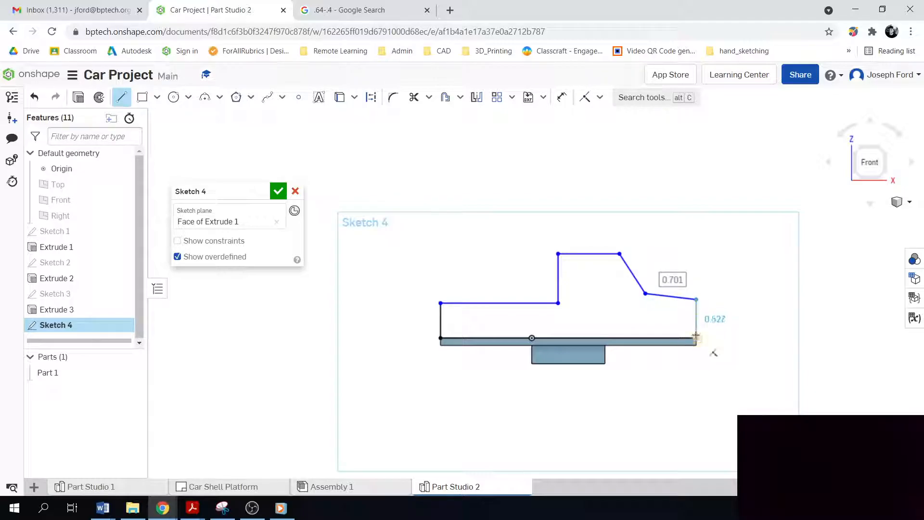
left_click(696, 338)
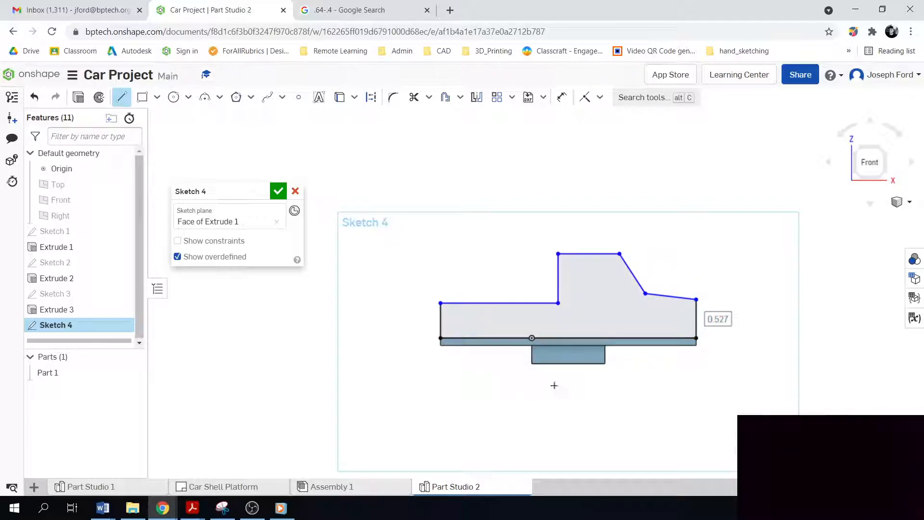
scroll(592, 385, "up", 3)
scroll(582, 369, "down", 4)
scroll(577, 322, "up", 2)
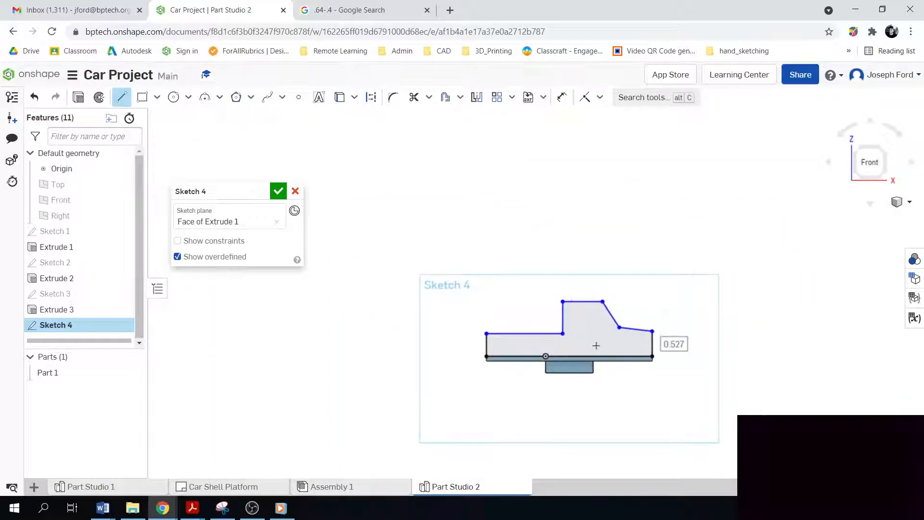
left_click(120, 98)
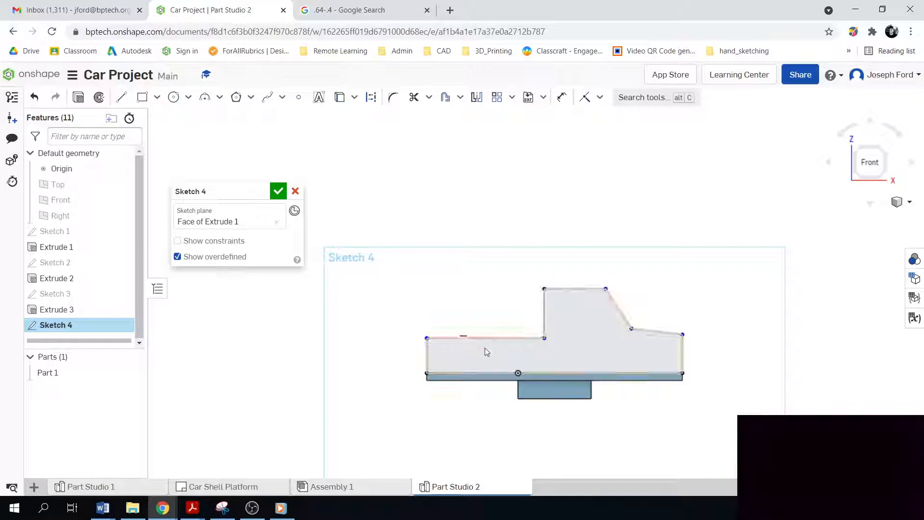
Step: Lower the bed line close to the plate and raise the corner where the windshield meets the hood
left_click_drag(487, 350, 490, 364)
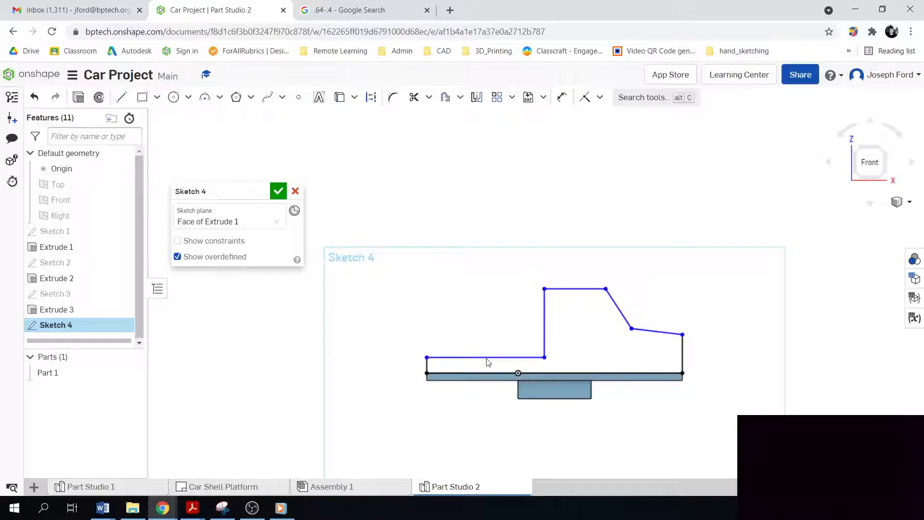
mouse_move(488, 362)
left_mouse_down()
mouse_move(495, 324)
mouse_move(494, 366)
left_mouse_up()
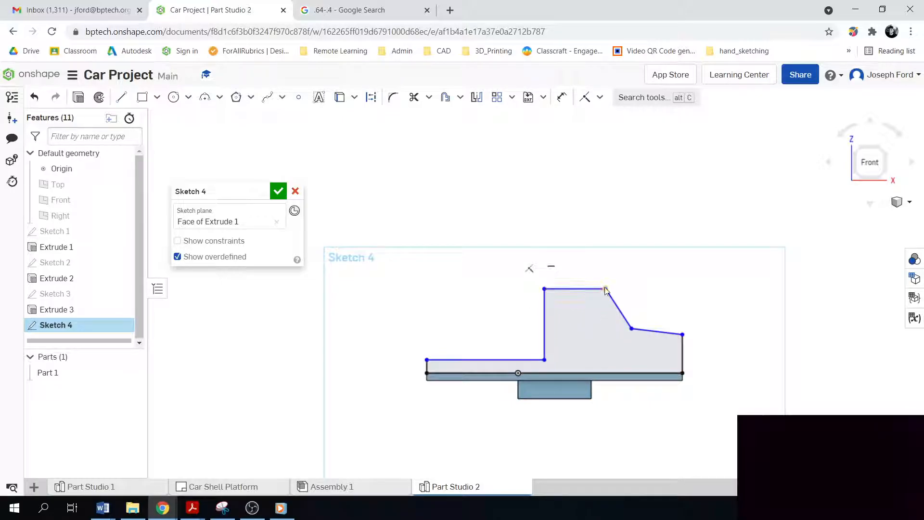
left_click_drag(632, 330, 631, 322)
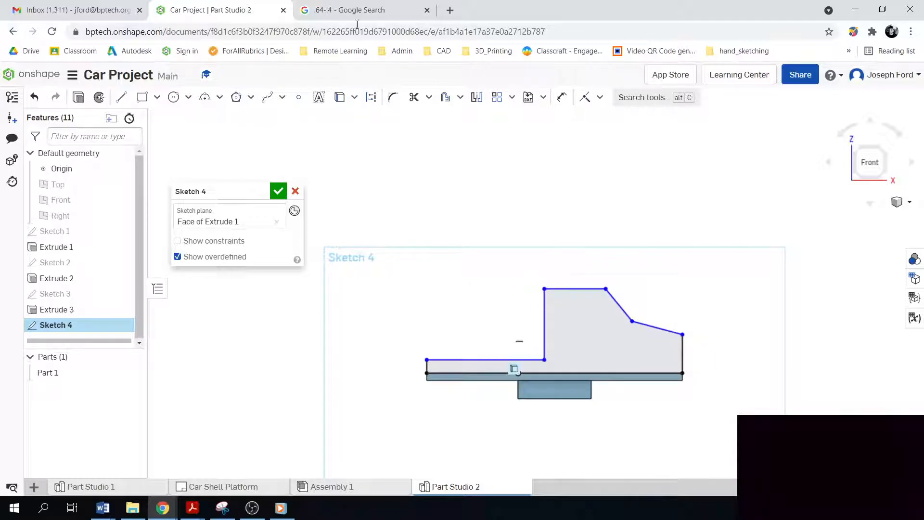
Step: Switch to the Google search page and find images for "side profile truck"
left_click(363, 10)
left_click(219, 95)
type("2")
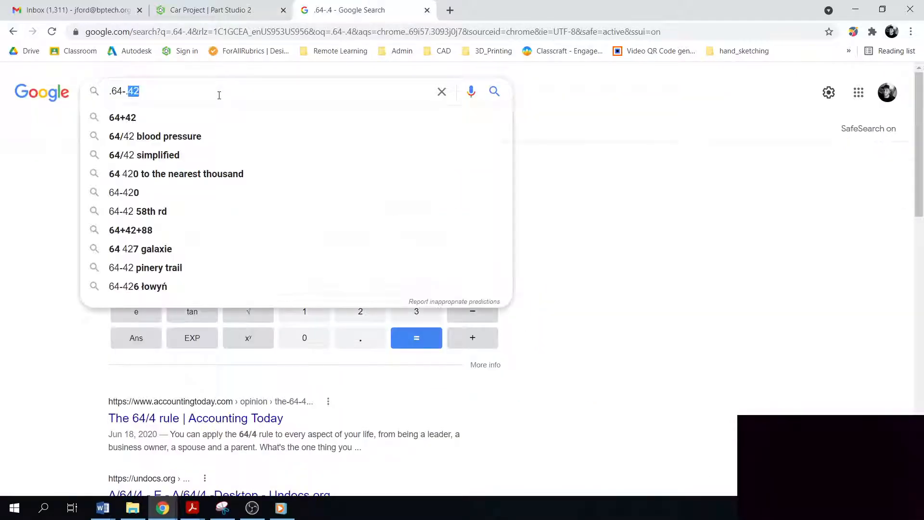
type("side ")
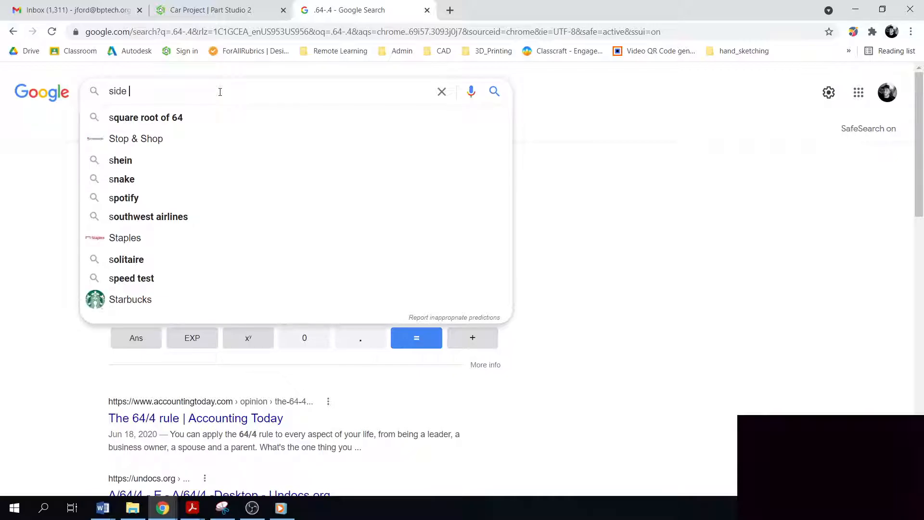
type("profile truck")
key("Return")
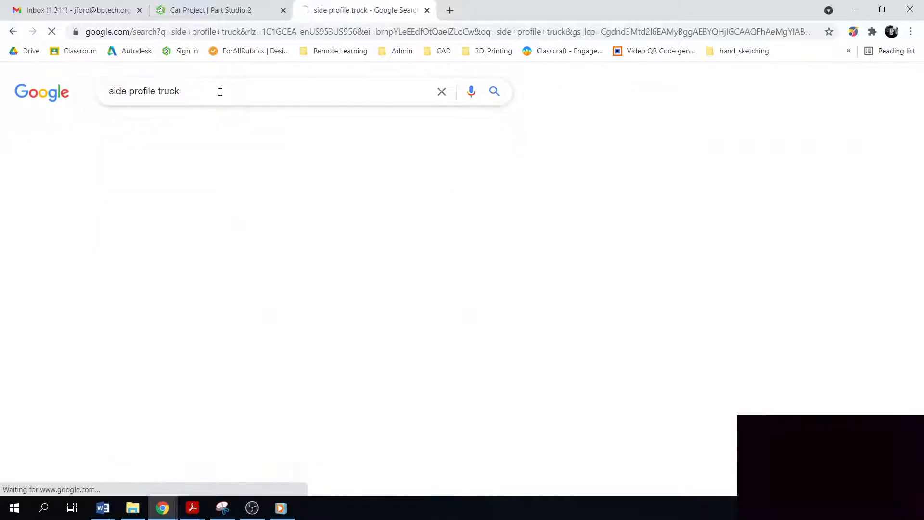
left_click(171, 129)
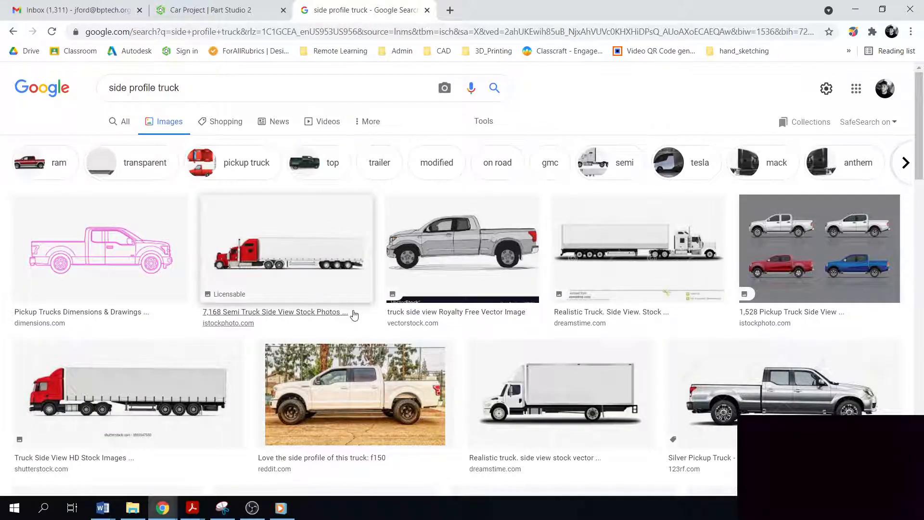
Step: Refine the image search to "side profile truck f350"
left_click(248, 97)
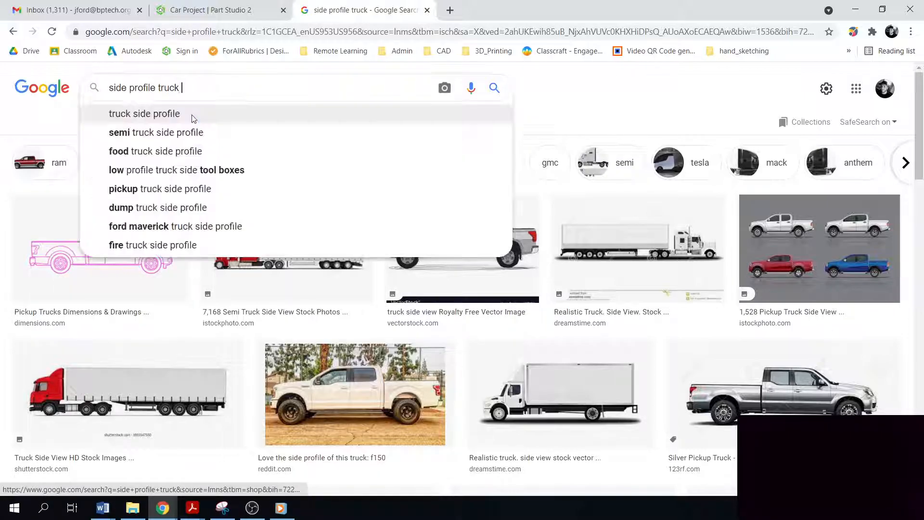
type("f3")
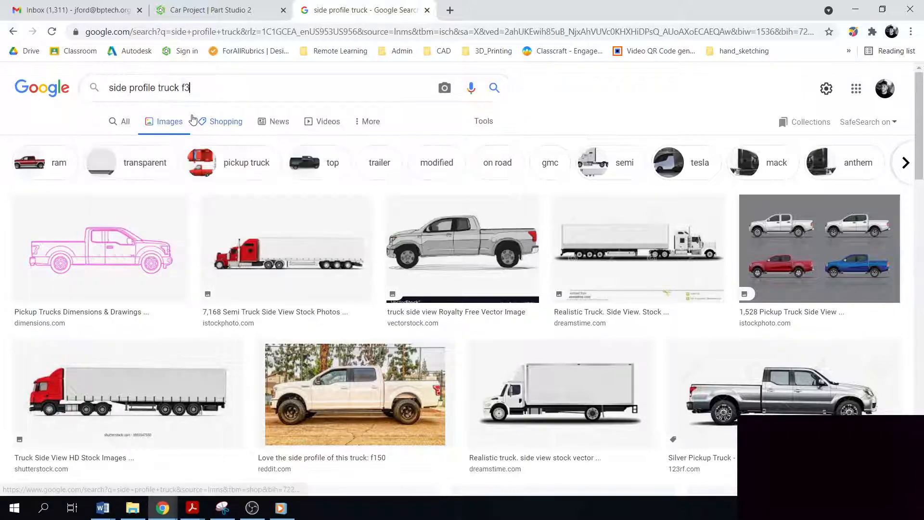
type("50")
key("Return")
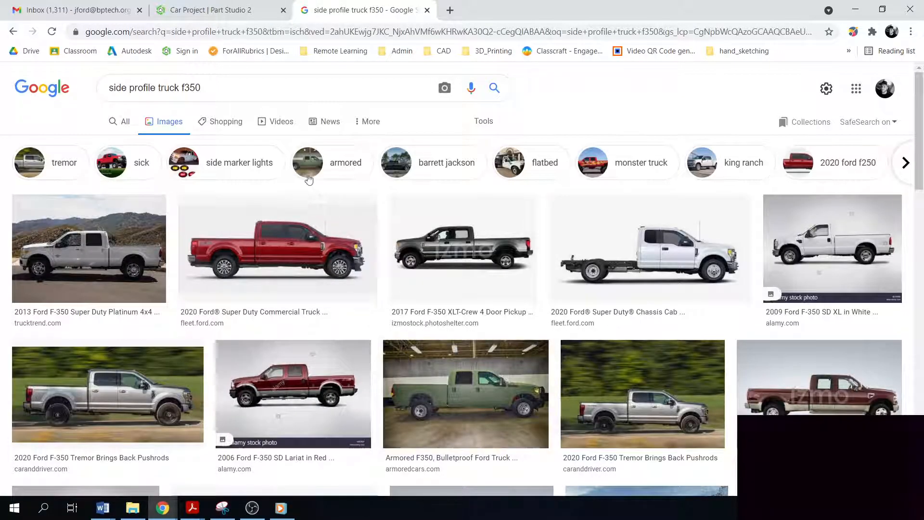
Step: Change the image search to "side profile truck lightning ford" to look at reference side profiles
double_click(195, 87)
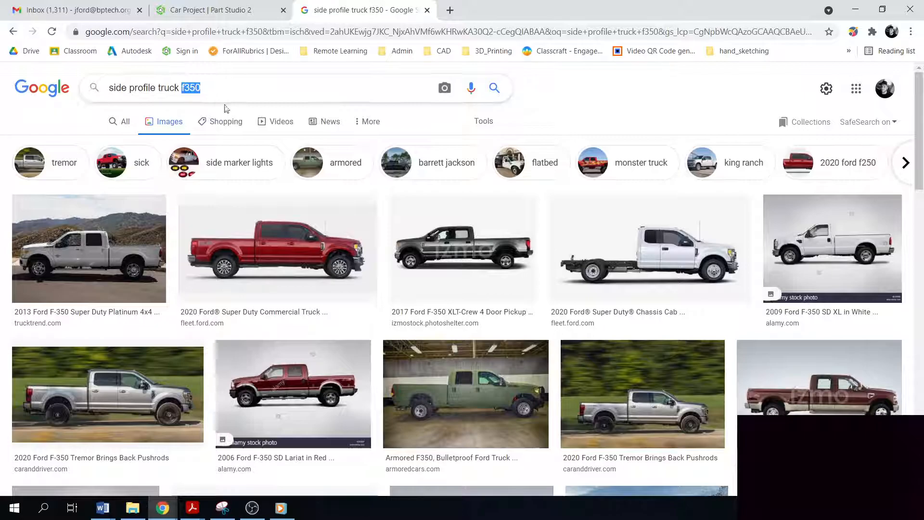
type("lightnin")
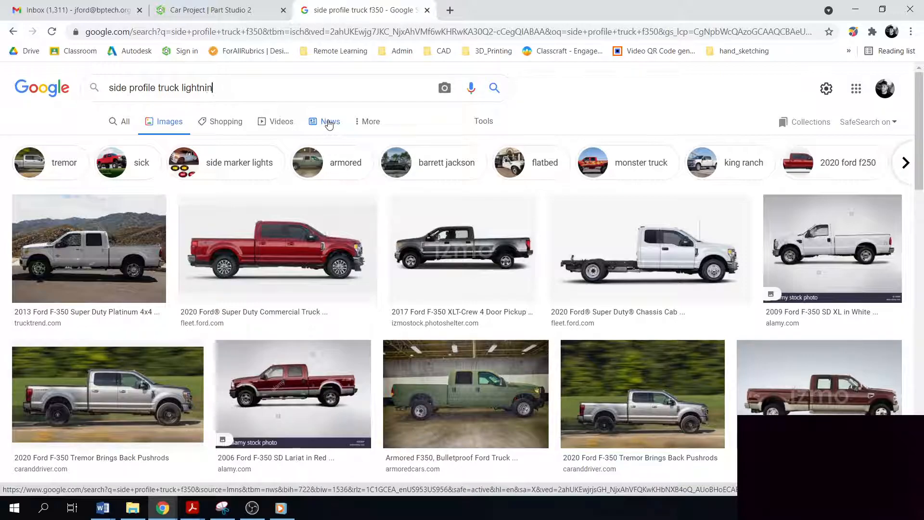
type("g ford")
key("Return")
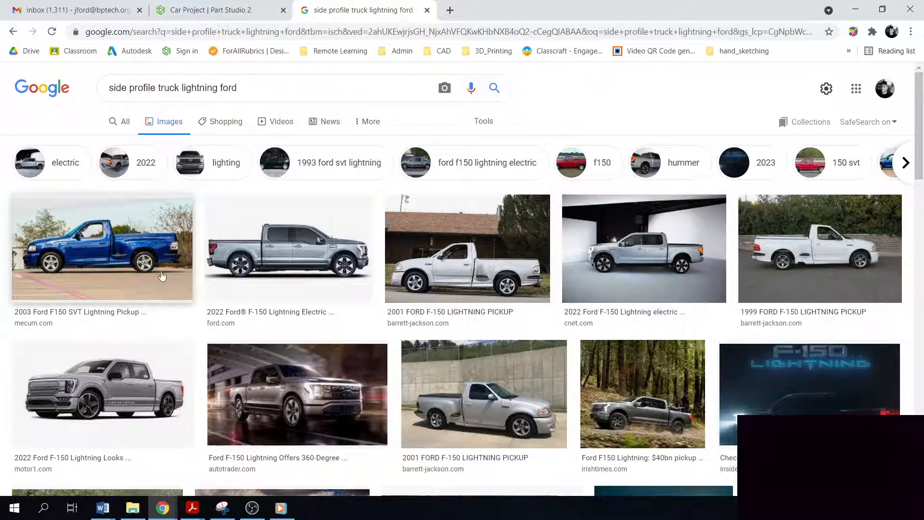
Step: Return to the Onshape sketch and lower the corner between windshield and hood slightly so the hood slopes more gently
left_click(226, 10)
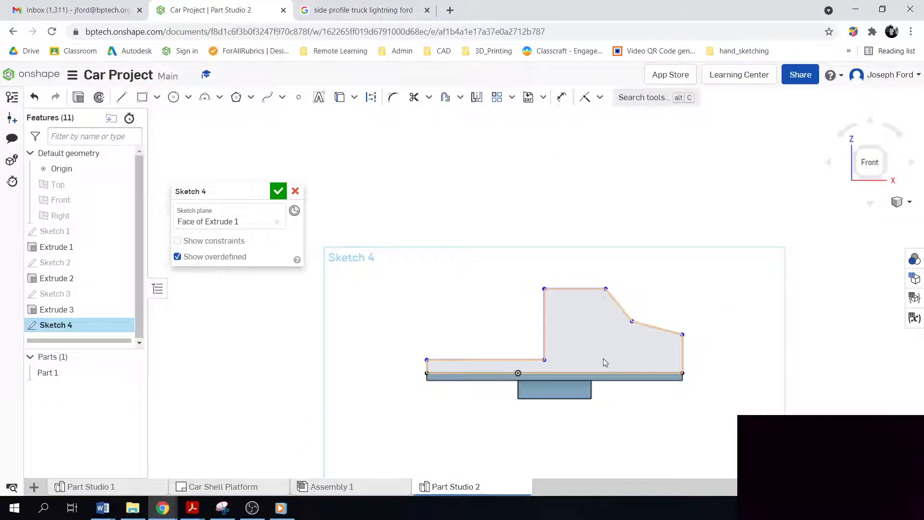
scroll(634, 360, "up", 3)
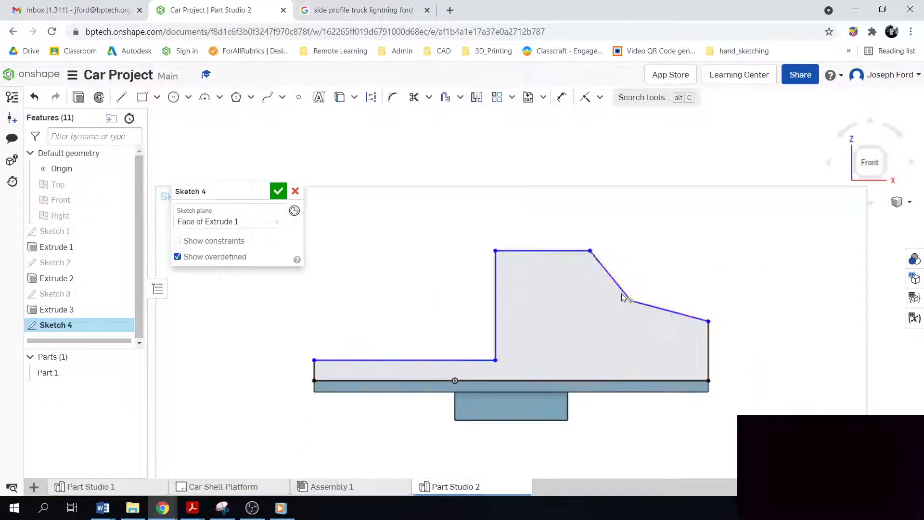
left_click_drag(631, 304, 626, 308)
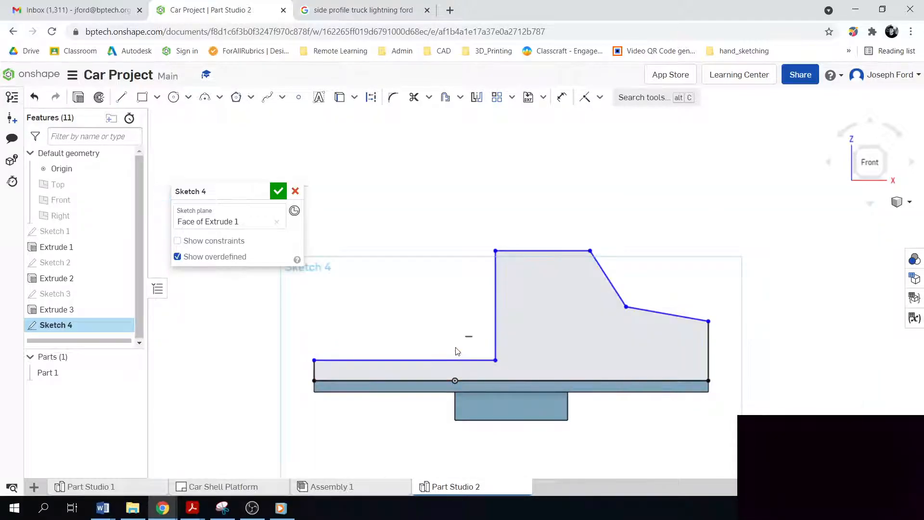
Step: Extrude the truck profile in the opposite direction across the plate's full width and merge it with the existing part
right_click_drag(716, 386, 755, 376)
left_click(76, 97)
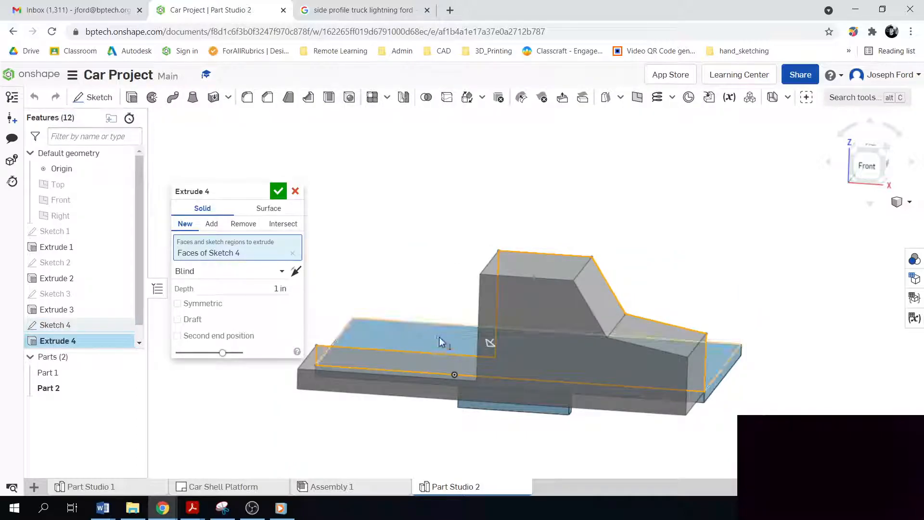
right_click_drag(685, 476, 698, 474)
right_click_drag(736, 433, 707, 437)
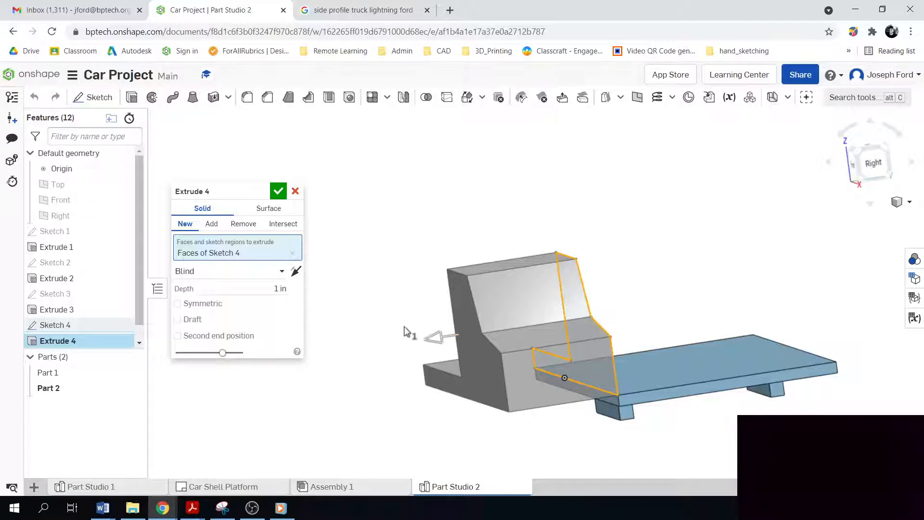
left_click(296, 272)
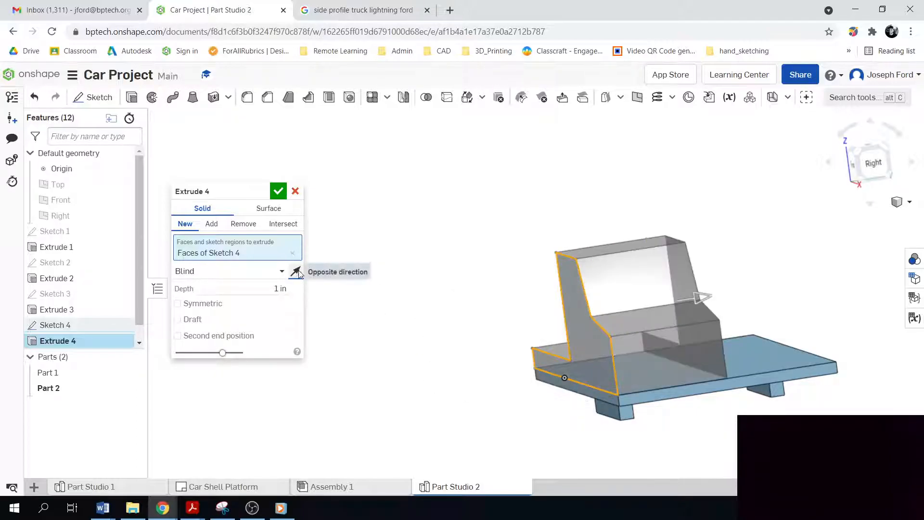
left_click(277, 290)
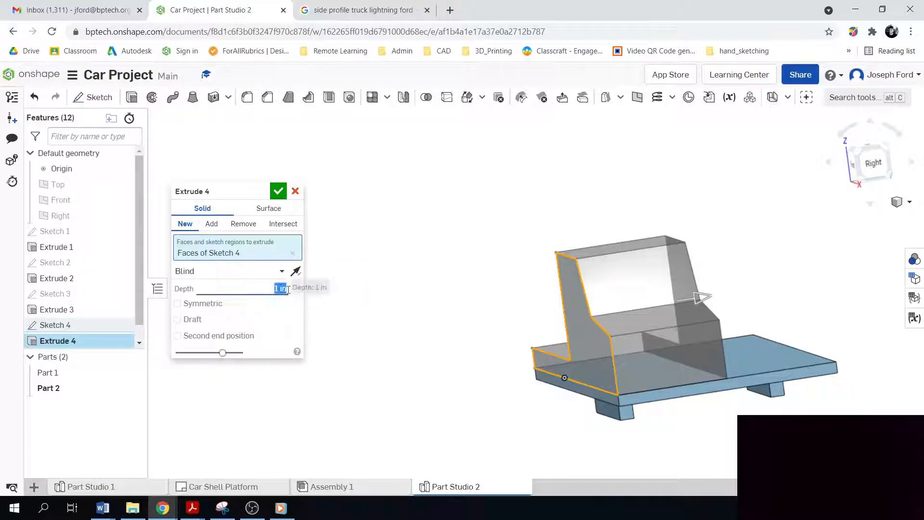
left_click(279, 191)
scroll(579, 368, "down", 5)
right_click_drag(607, 418, 577, 369)
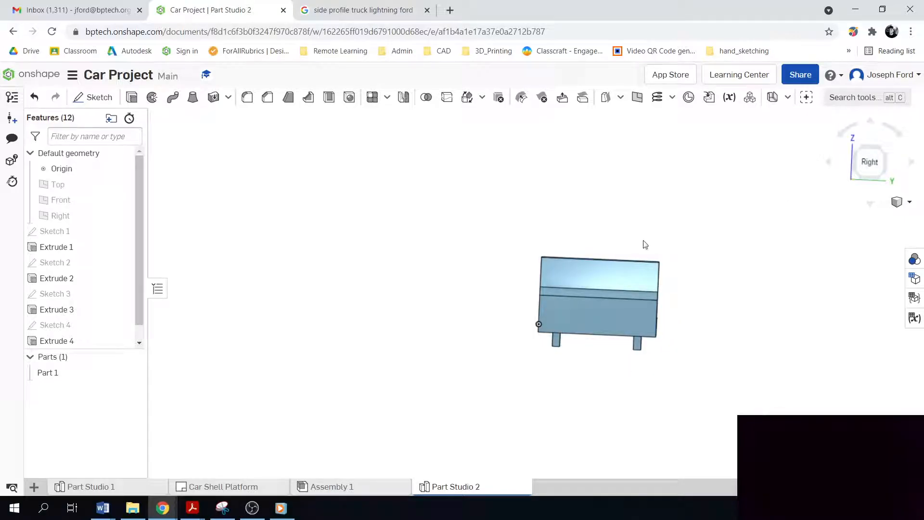
left_click(569, 276)
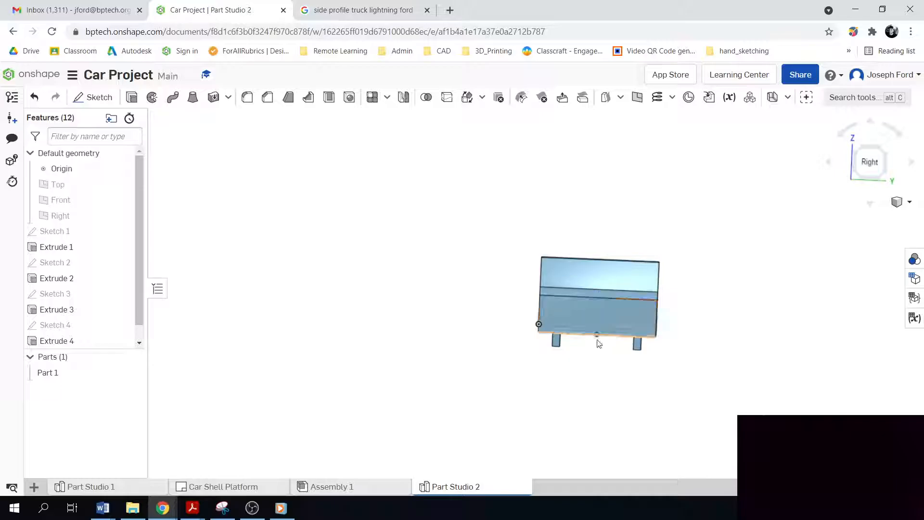
scroll(517, 318, "down", 3)
mouse_move(506, 323)
right_mouse_down()
mouse_move(528, 310)
mouse_move(532, 331)
mouse_move(553, 318)
mouse_move(610, 351)
mouse_move(489, 299)
right_mouse_up()
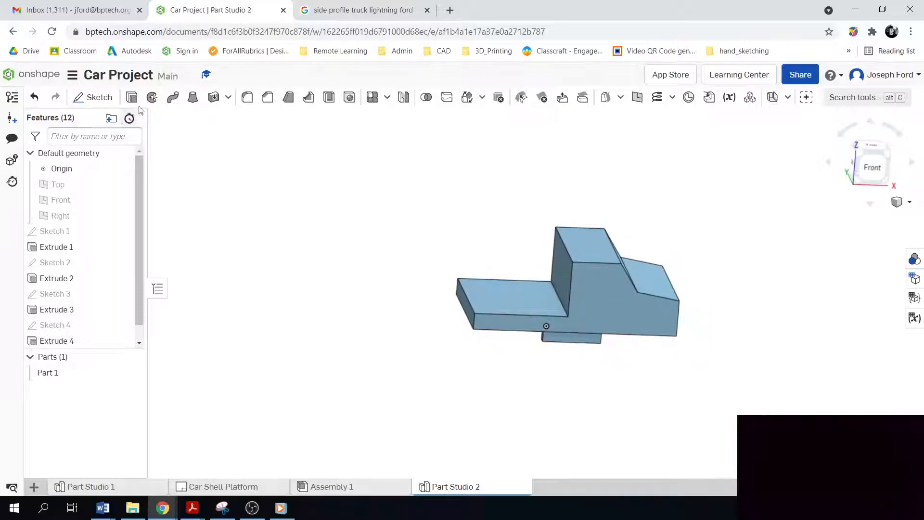
left_click(99, 97)
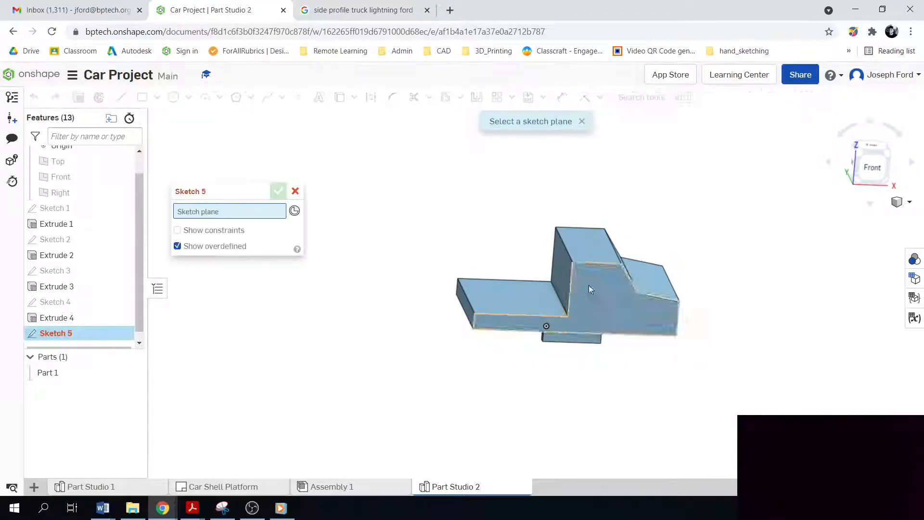
right_click_drag(615, 301, 676, 409)
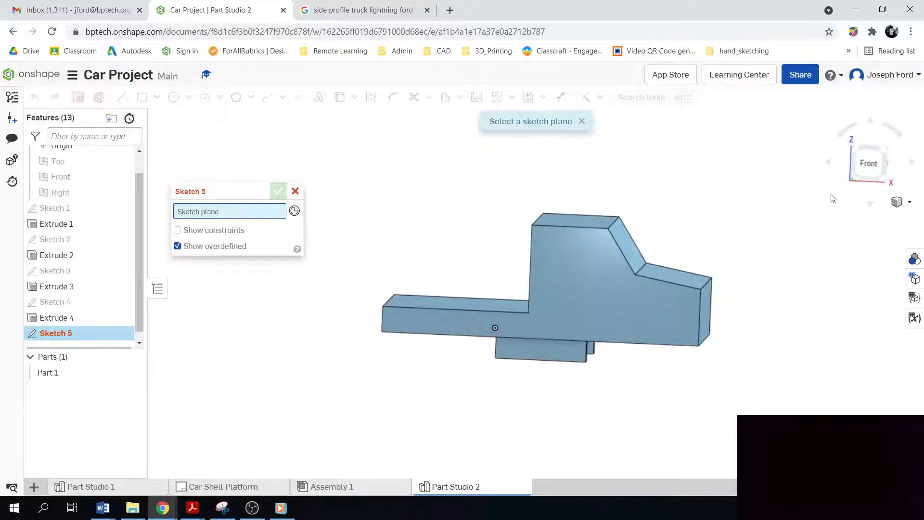
left_click(872, 166)
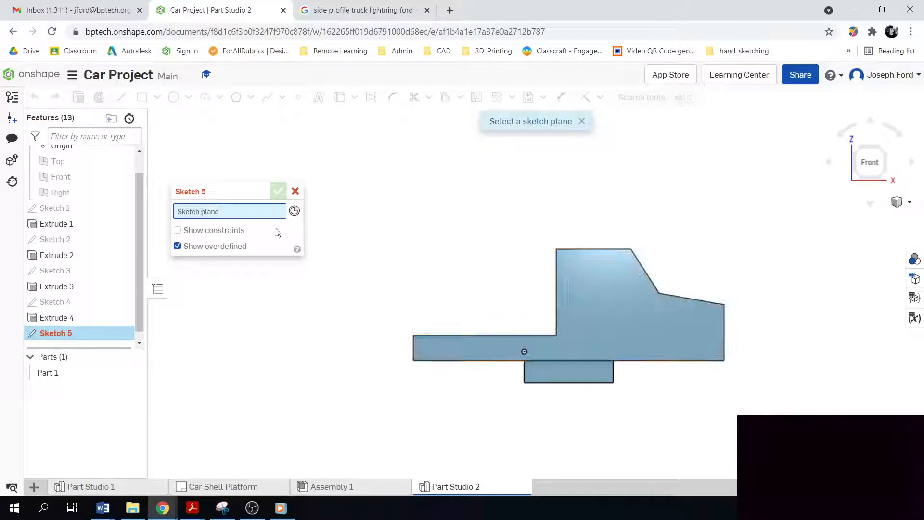
left_click(295, 191)
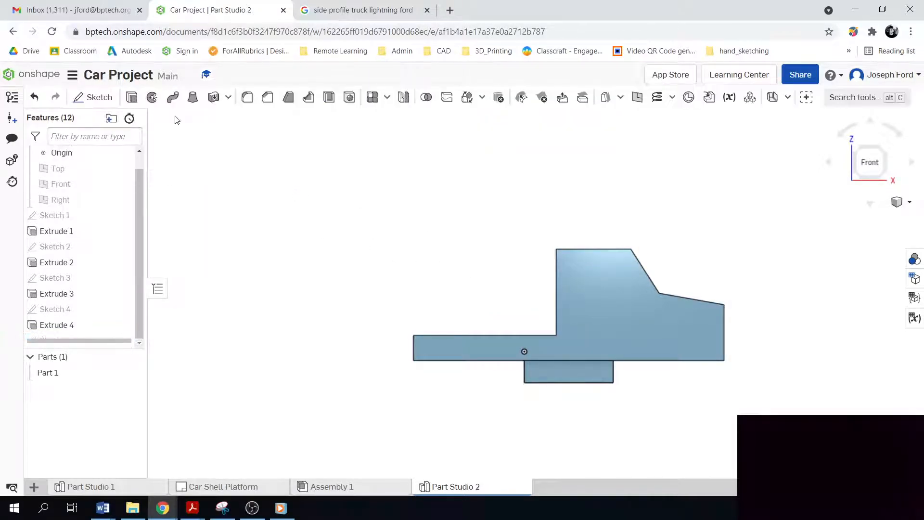
Step: Start a sketch on the truck's side face and draw a cab window rectangle about 0.75 in wide and 0.43 in high
left_click(92, 98)
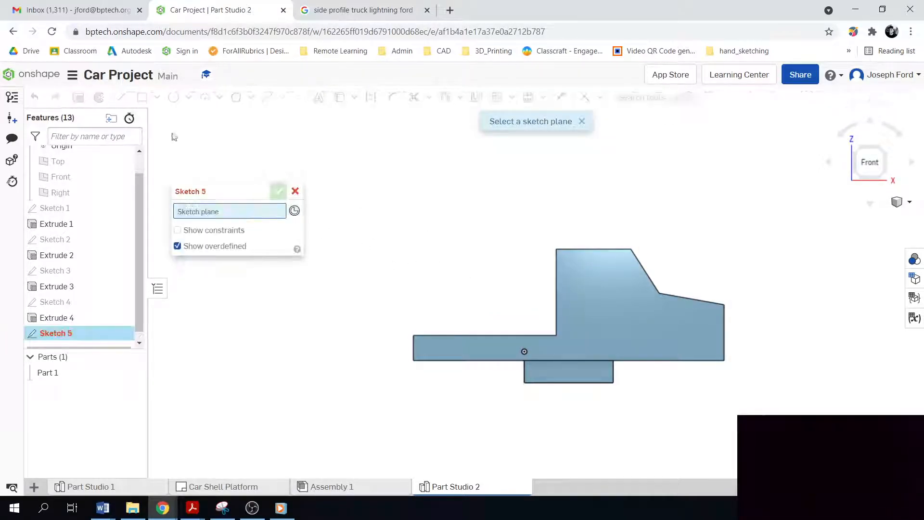
left_click(605, 311)
left_click(142, 98)
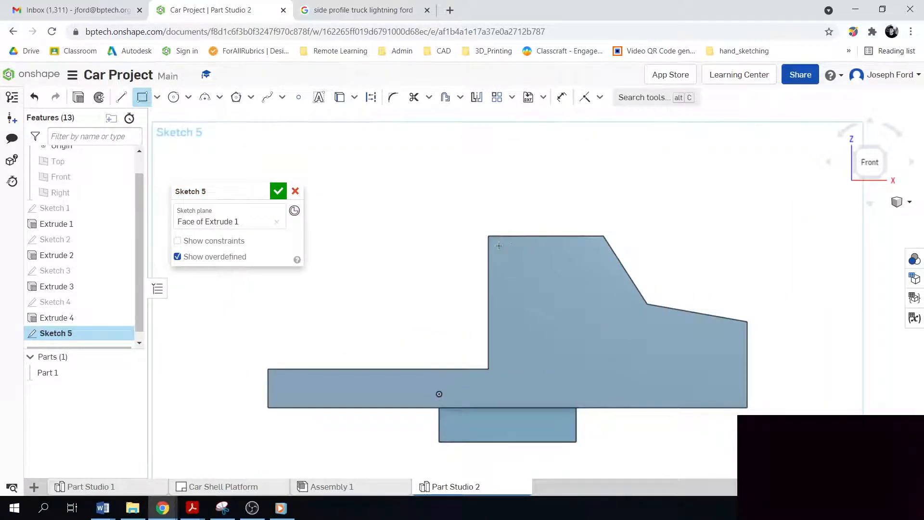
left_click(494, 245)
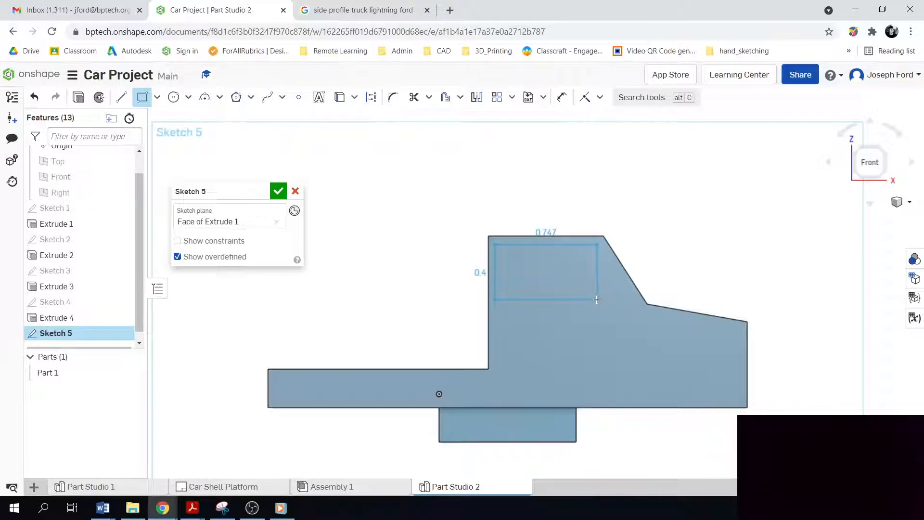
left_click(598, 303)
scroll(644, 324, "down", 3)
scroll(652, 306, "up", 5)
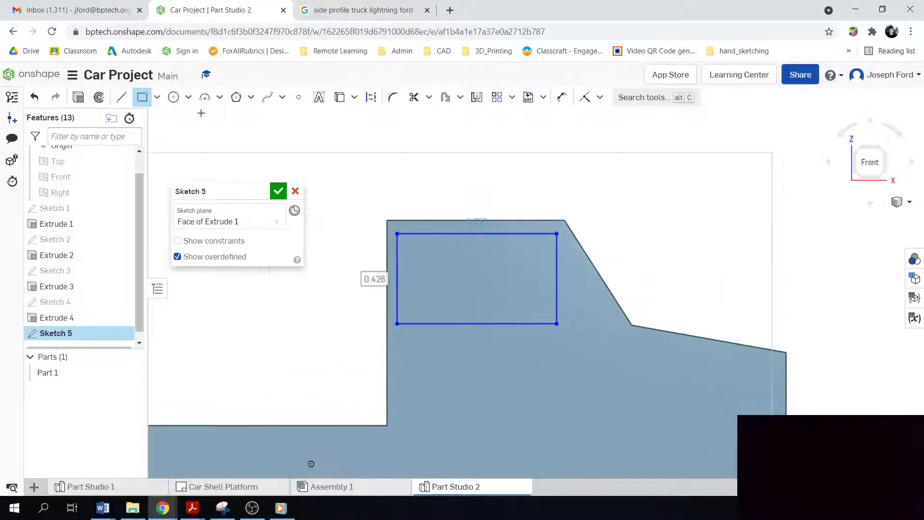
Step: Sketch a closed triangular window about 0.36 in high between the rectangular window and the windshield, with its sloped side following the windshield edge
key("l")
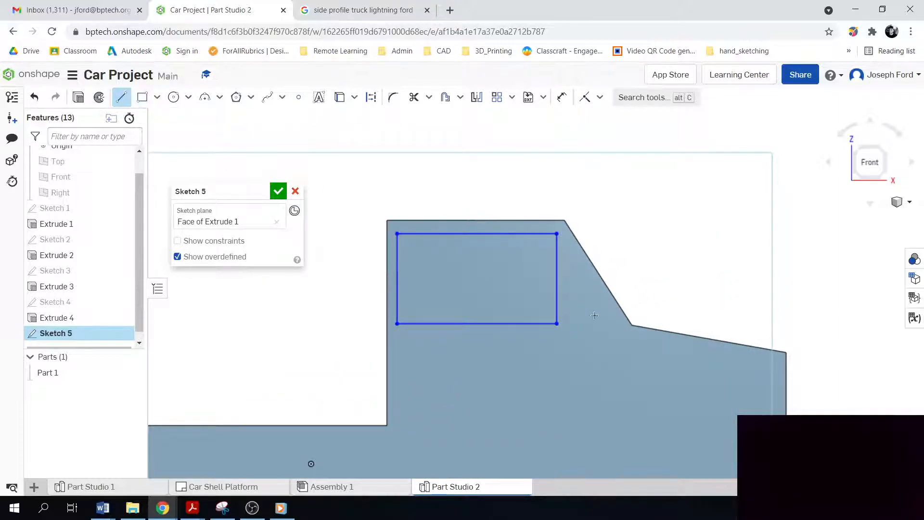
scroll(594, 315, "up", 2)
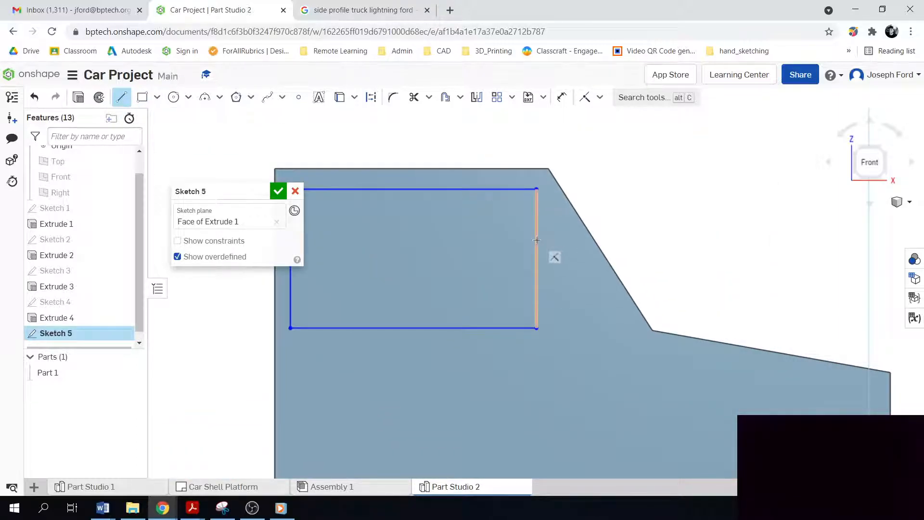
left_click(559, 212)
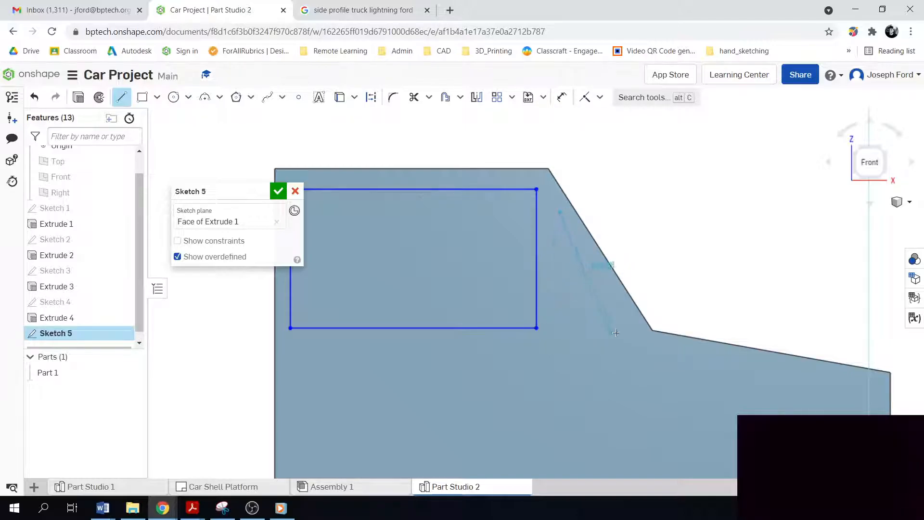
left_click(632, 329)
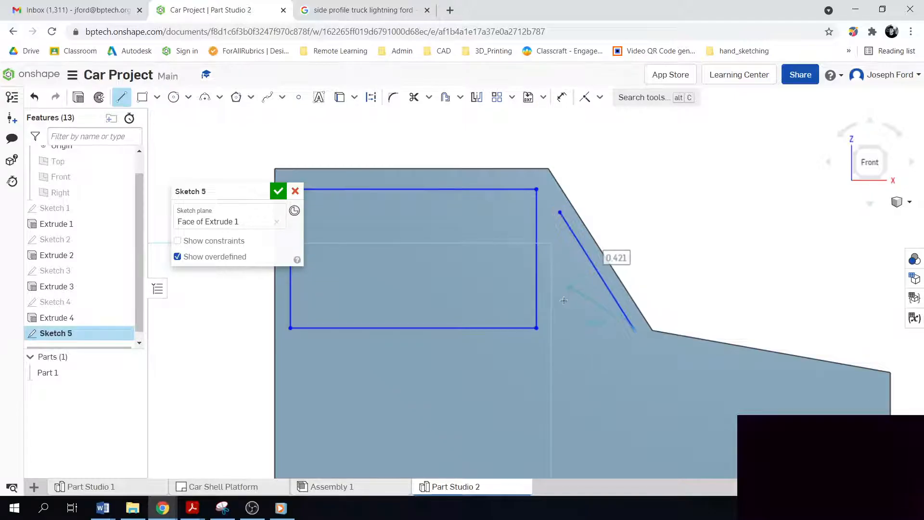
left_click(560, 328)
left_click(559, 212)
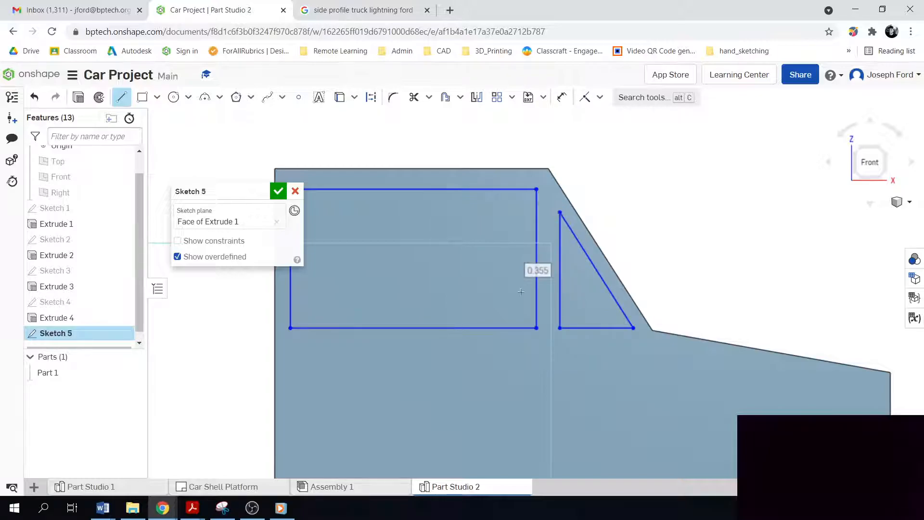
Step: Sketch a small door handle rectangle about 0.09 in wide and 0.11 in high just below the window's rear corner
scroll(405, 409, "down", 3)
scroll(405, 409, "down", 5)
scroll(418, 443, "up", 5)
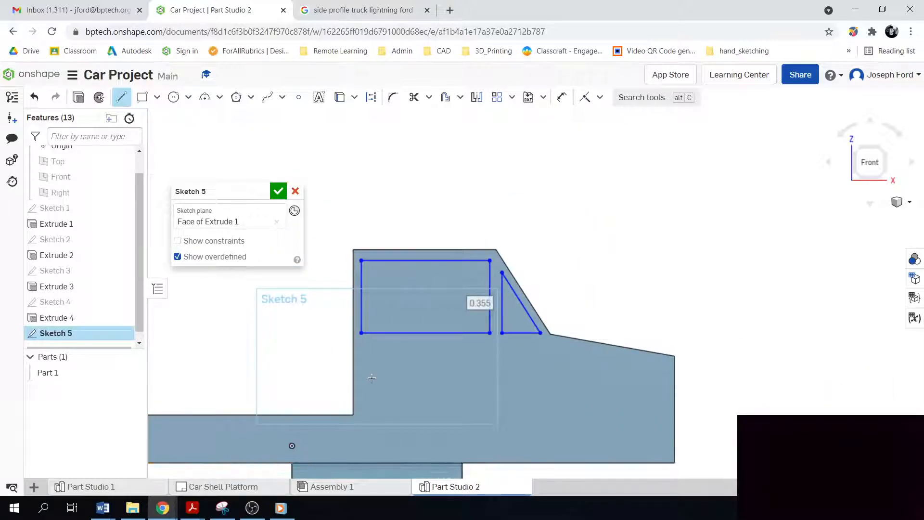
scroll(372, 378, "up", 2)
left_click(142, 98)
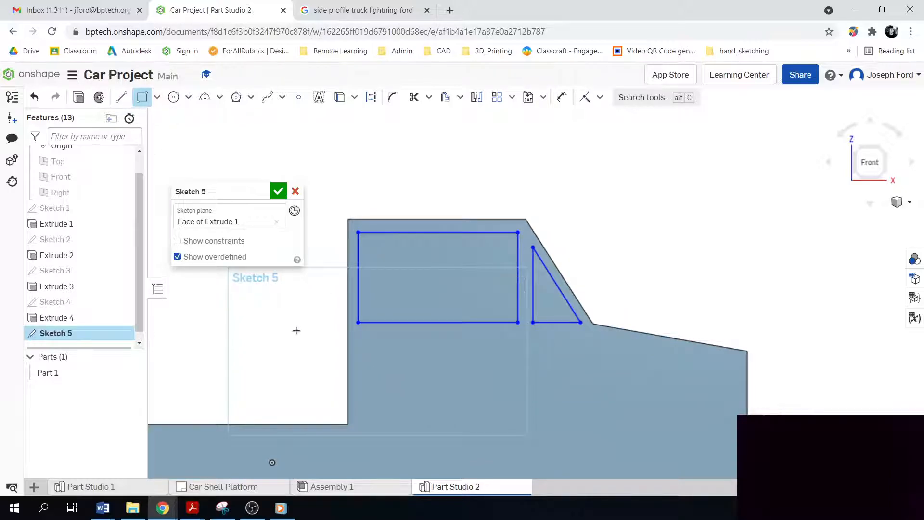
scroll(301, 329, "up", 2)
scroll(440, 398, "down", 2)
scroll(434, 384, "up", 3)
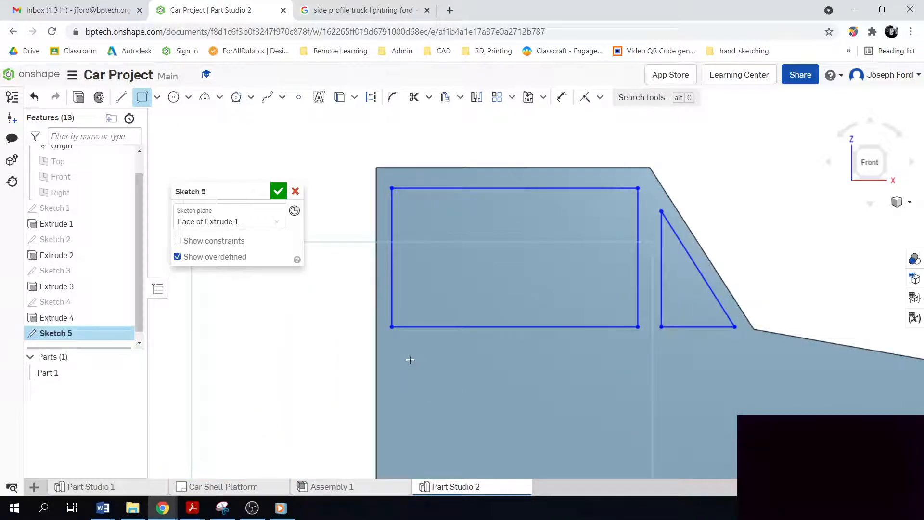
left_click(436, 391)
scroll(510, 440, "down", 12)
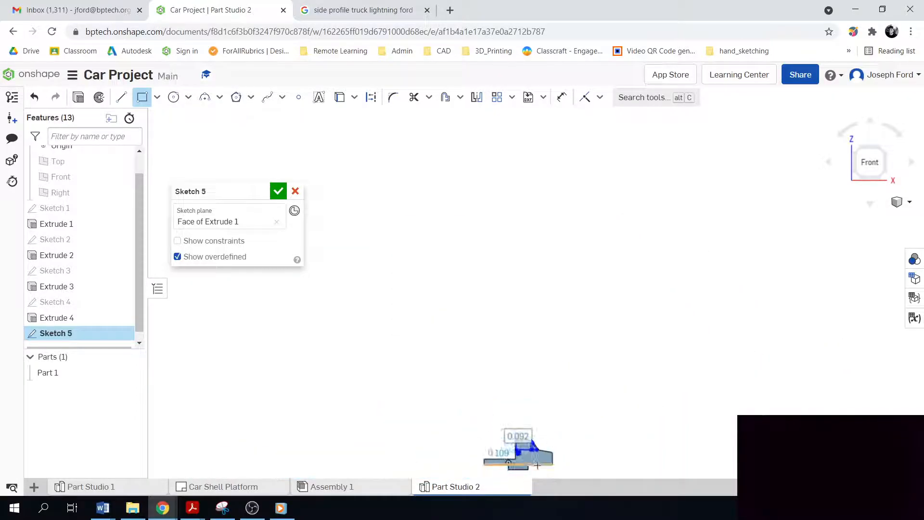
scroll(540, 475, "up", 5)
scroll(496, 452, "up", 6)
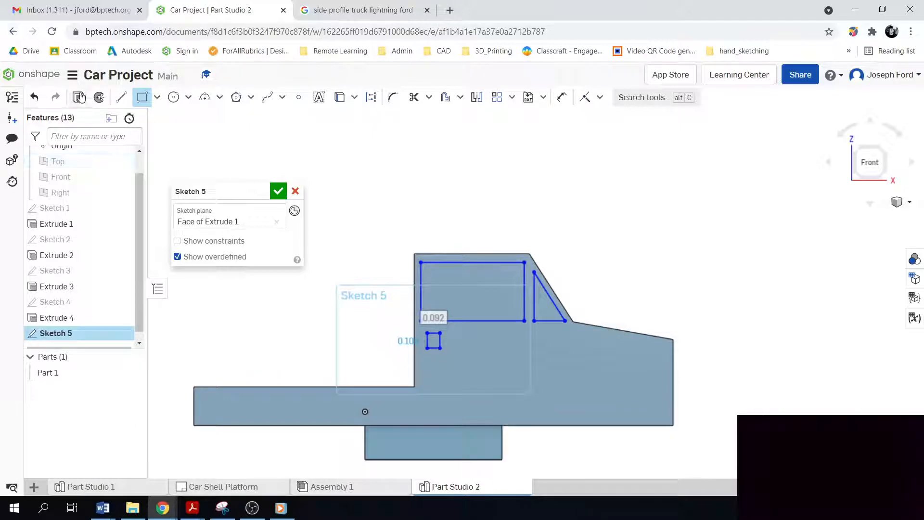
Step: Extrude the two window shapes and the door handle as a removal cut 0.05 in deep into the truck's side
left_click(79, 98)
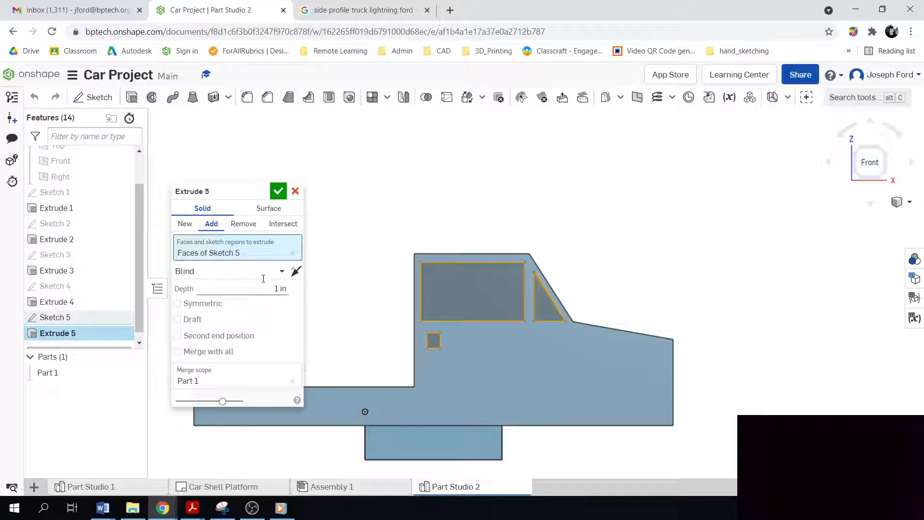
left_click(283, 289)
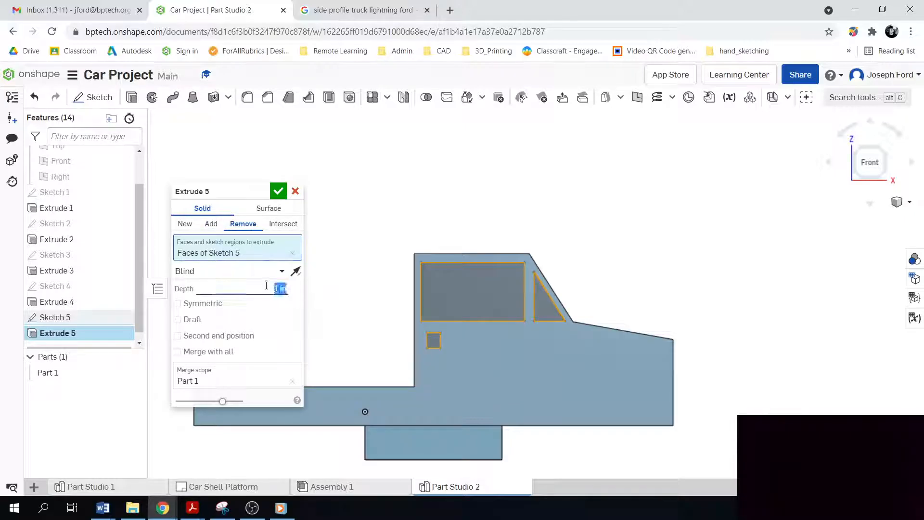
type(".05")
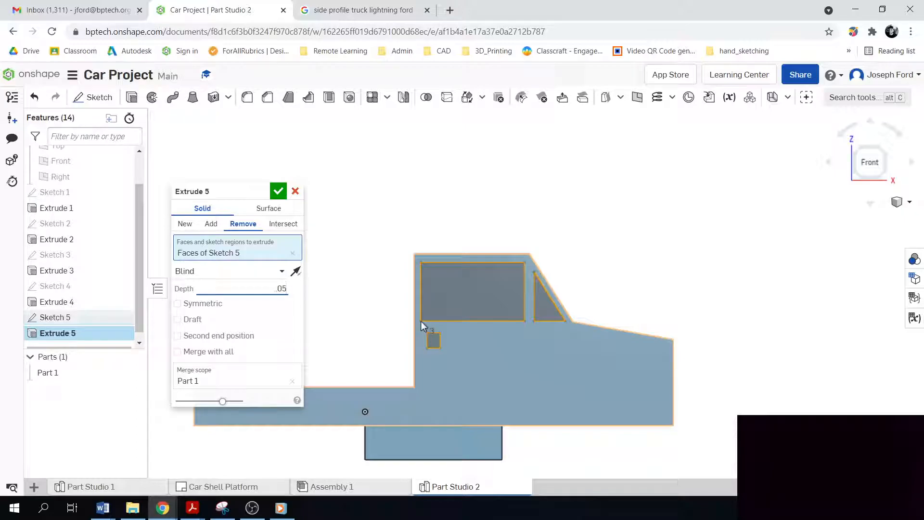
key("Return")
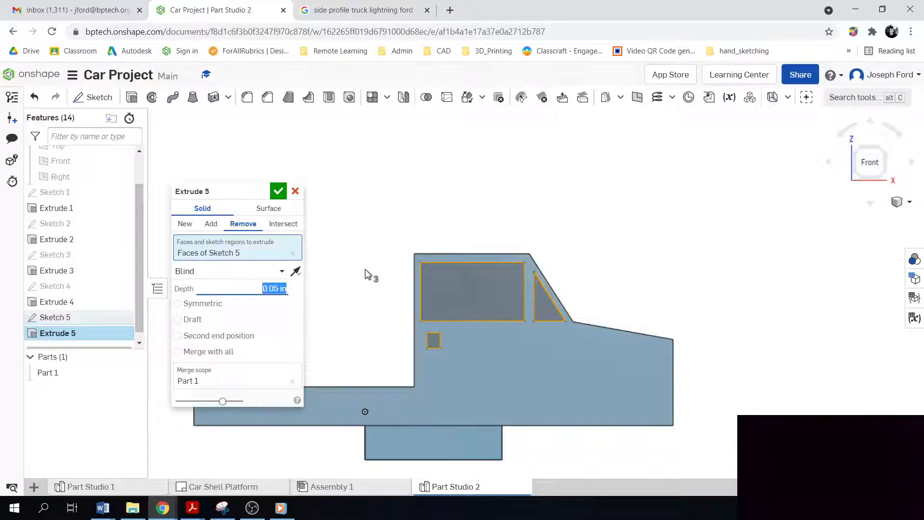
left_click(279, 192)
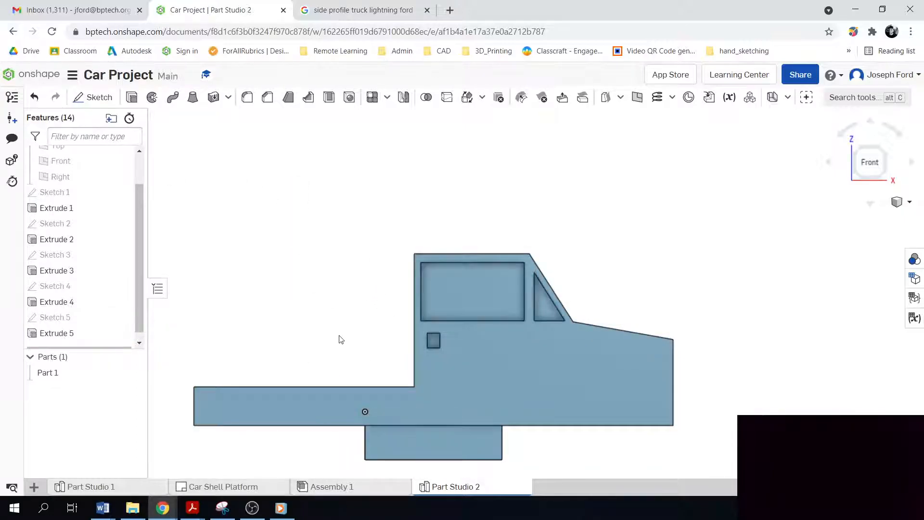
right_click_drag(341, 339, 331, 341)
scroll(333, 340, "down", 3)
right_click_drag(605, 340, 619, 381)
scroll(250, 344, "down", 4)
scroll(250, 344, "up", 5)
right_click_drag(227, 413, 245, 429)
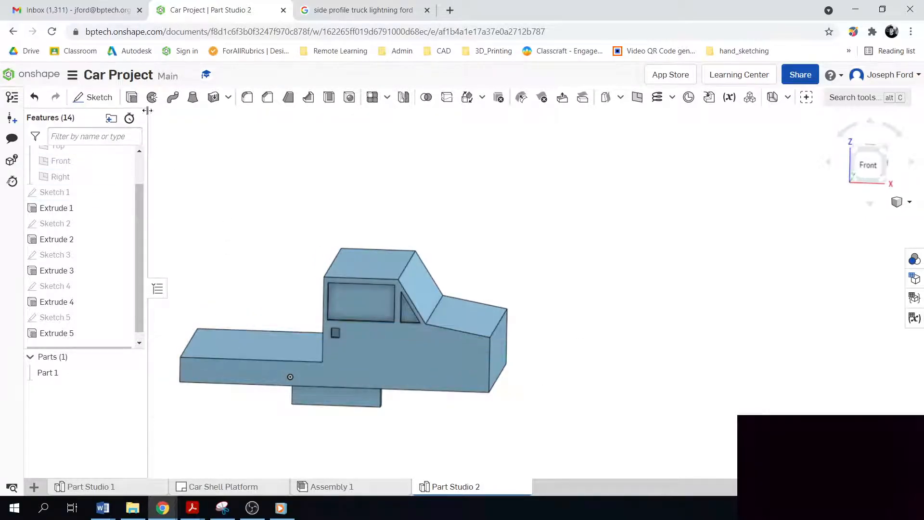
left_click(247, 98)
scroll(515, 410, "up", 3)
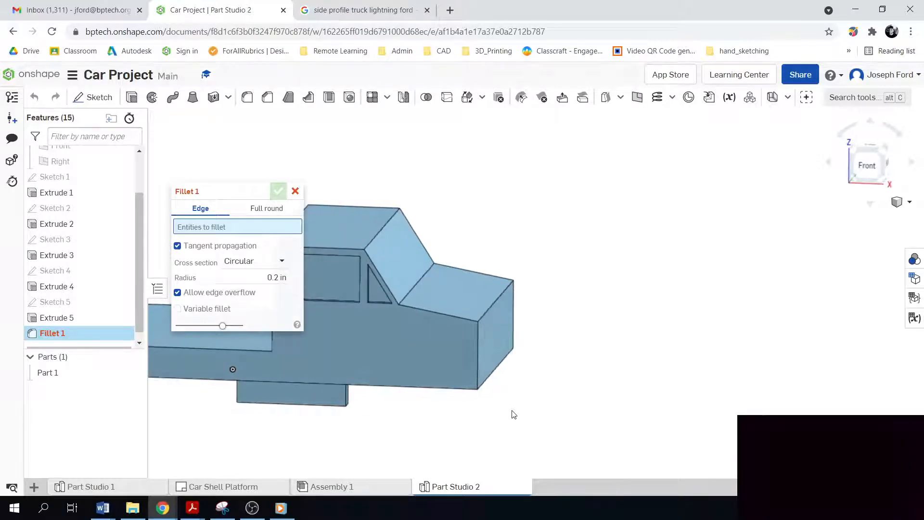
left_click(295, 191)
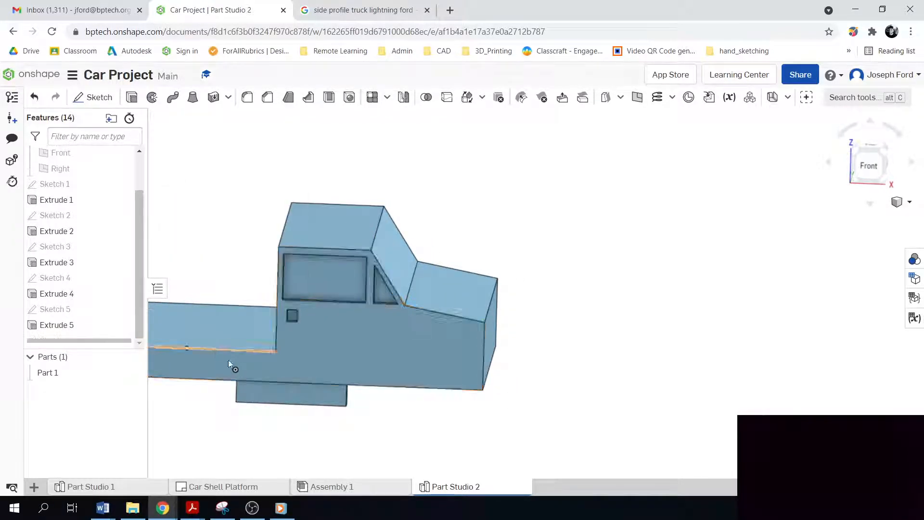
Step: Fillet the vertical front corner edge on the side with the window cuts, using a 0.1 in radius
scroll(239, 270, "down", 5)
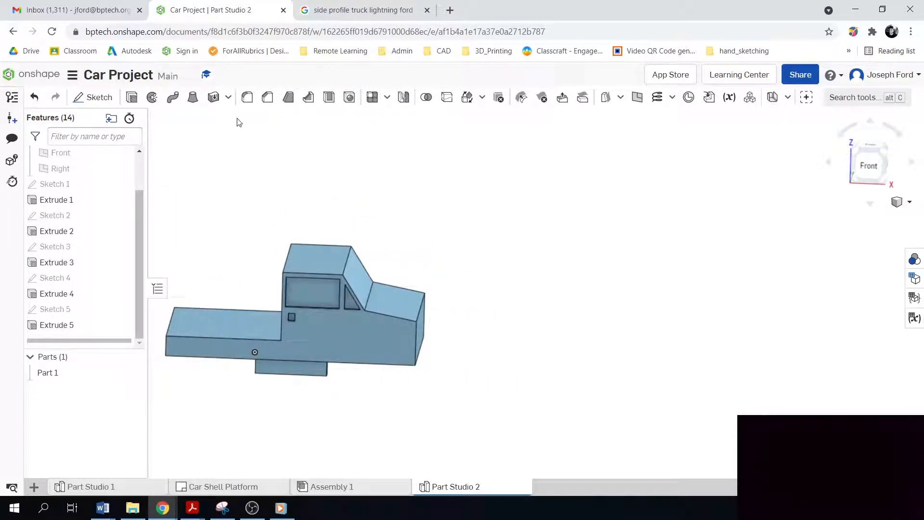
left_click(247, 99)
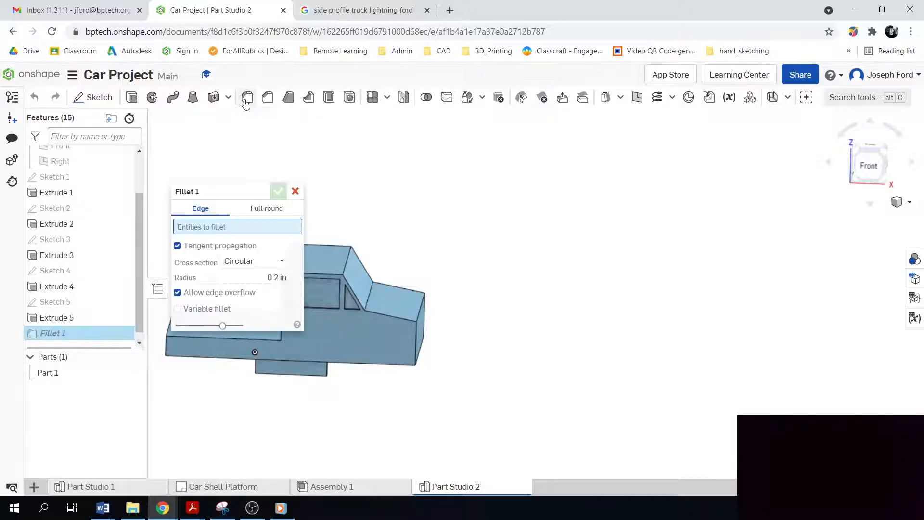
right_click_drag(382, 445, 359, 417)
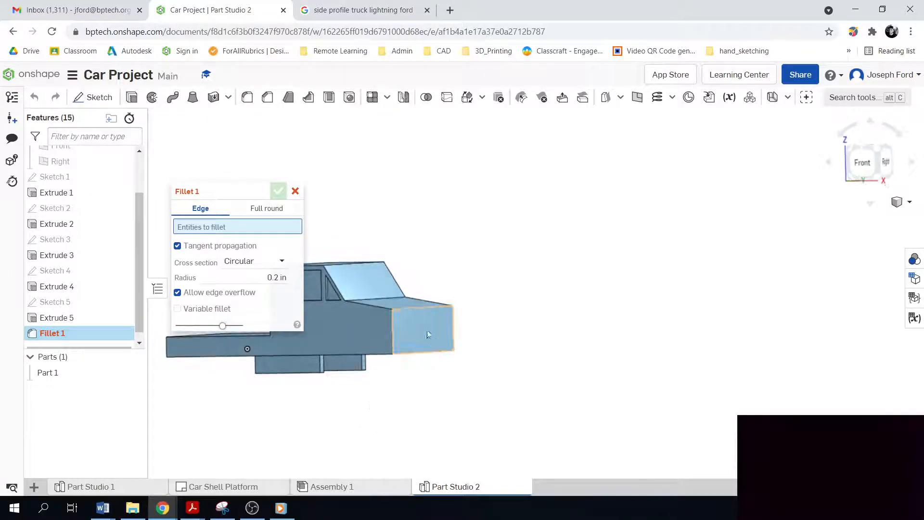
left_click(392, 328)
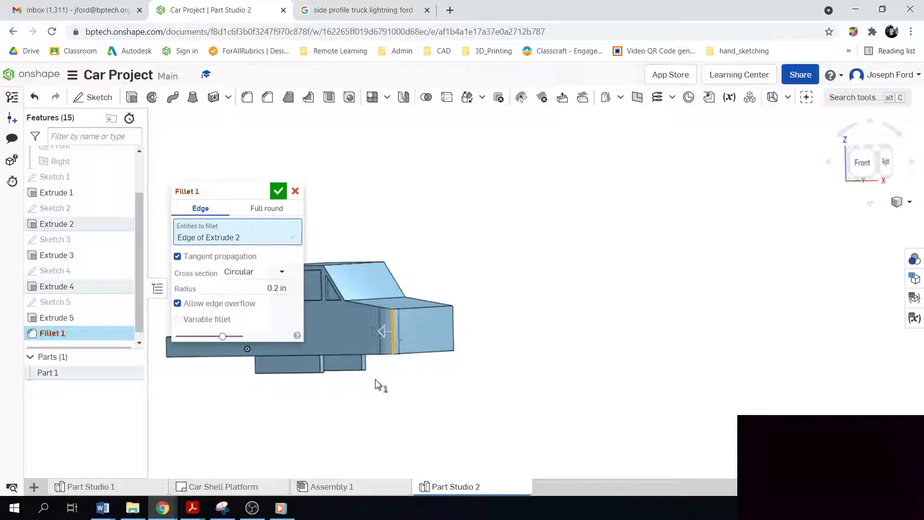
scroll(369, 321, "up", 5)
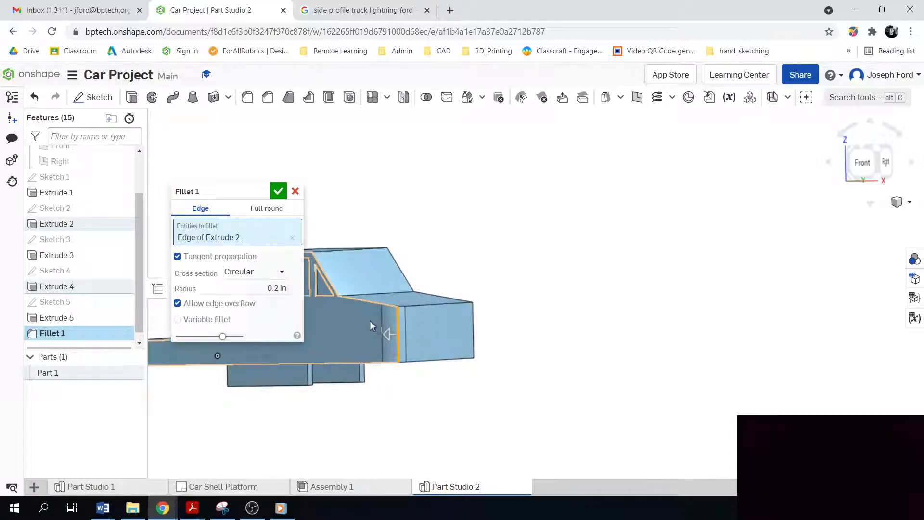
right_click_drag(515, 440, 526, 448)
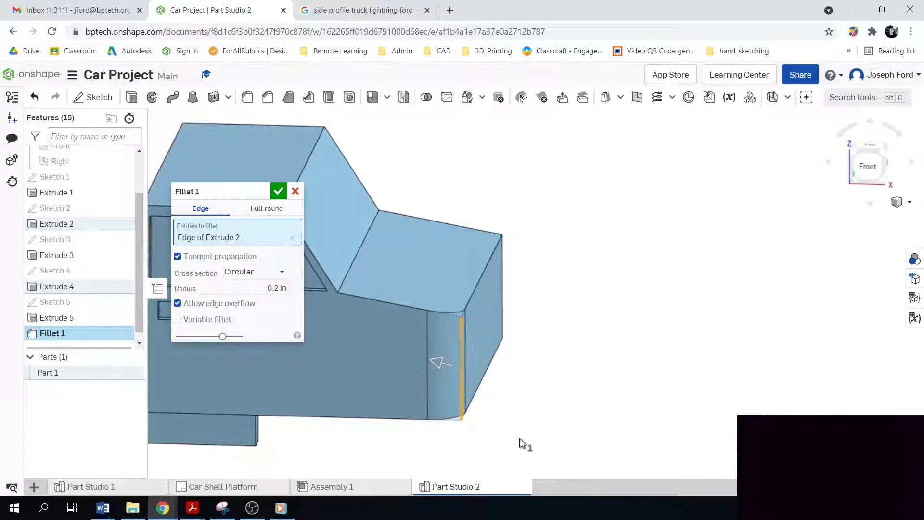
left_click(273, 288)
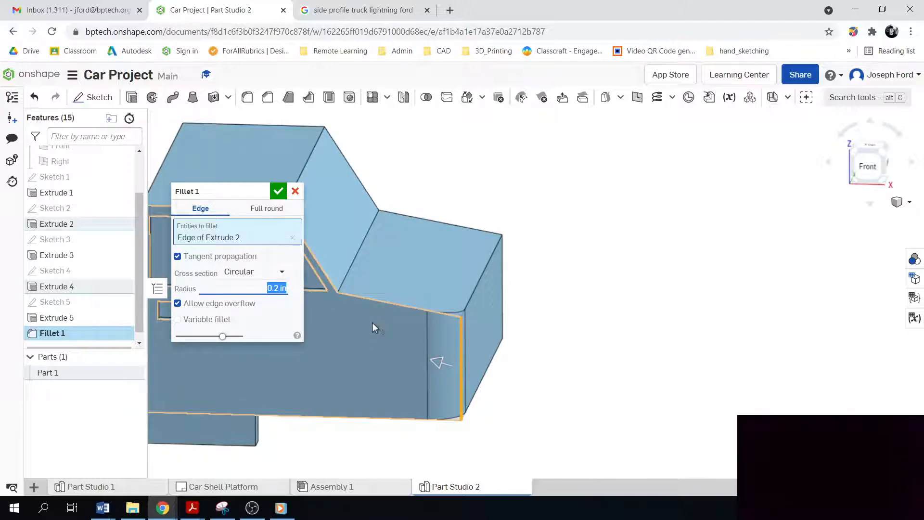
type("0.1")
key("Return")
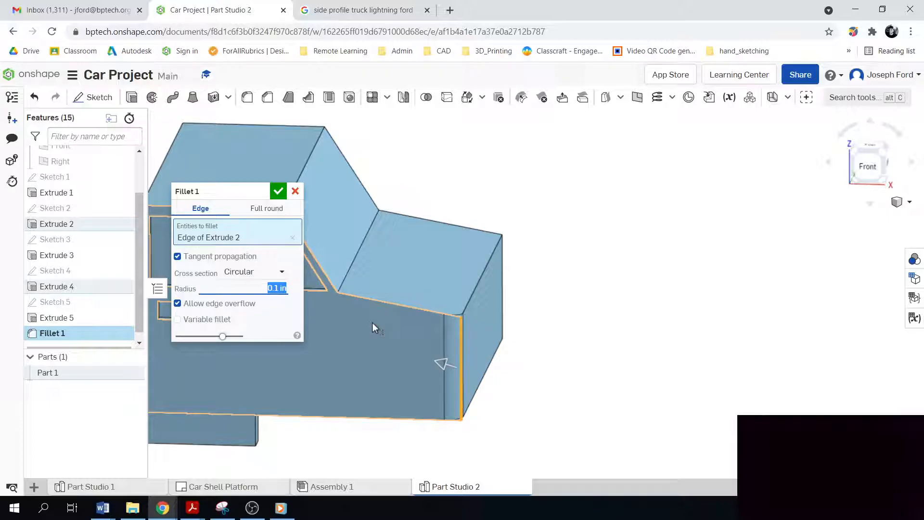
Step: Try a 0.5 in radius for the front corner fillet and finish the fillet at 0.1 in
type("0.5")
key("Return")
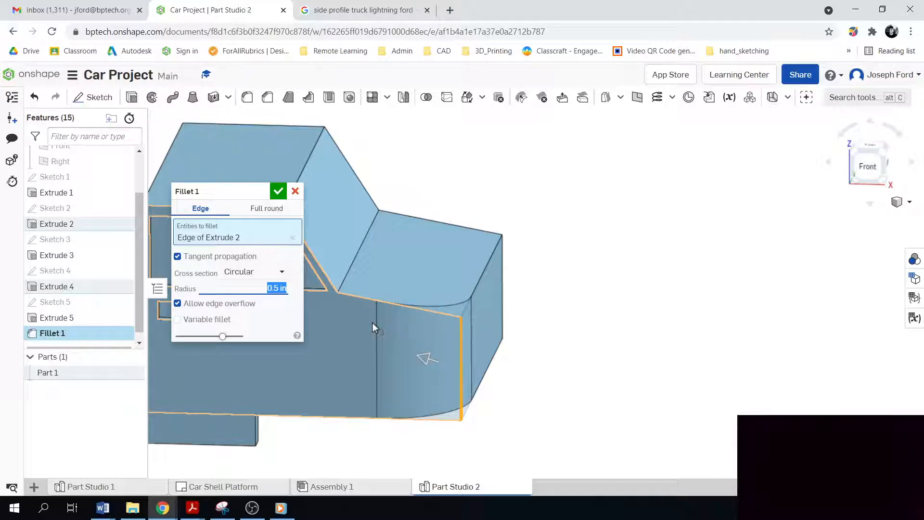
type("0.1")
key("Return")
key("Return")
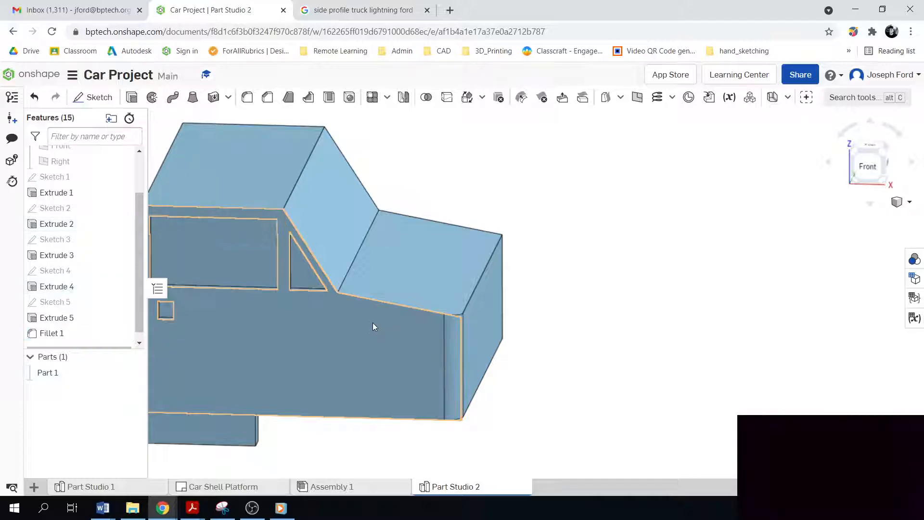
Step: Start a sketch on the sloped windshield face and show it in the Right view
scroll(553, 426, "down", 3)
right_click_drag(533, 446, 325, 452)
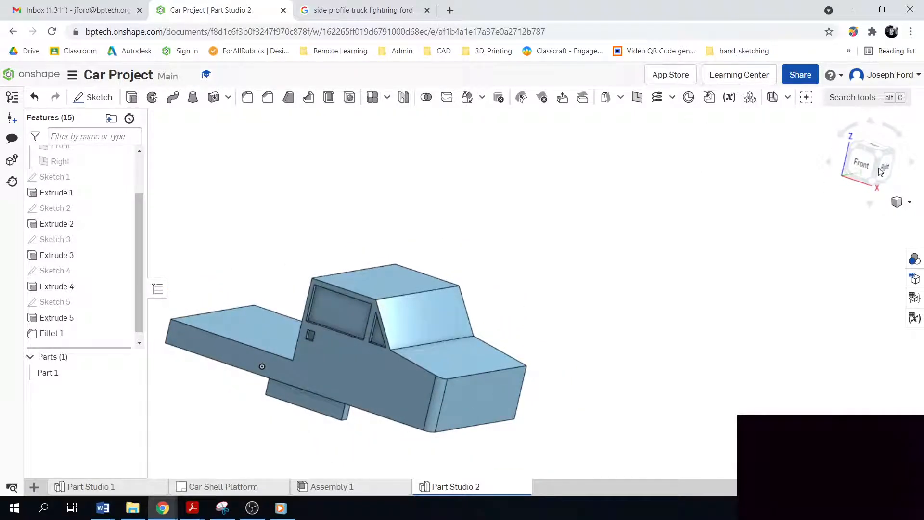
right_click_drag(758, 249, 697, 289)
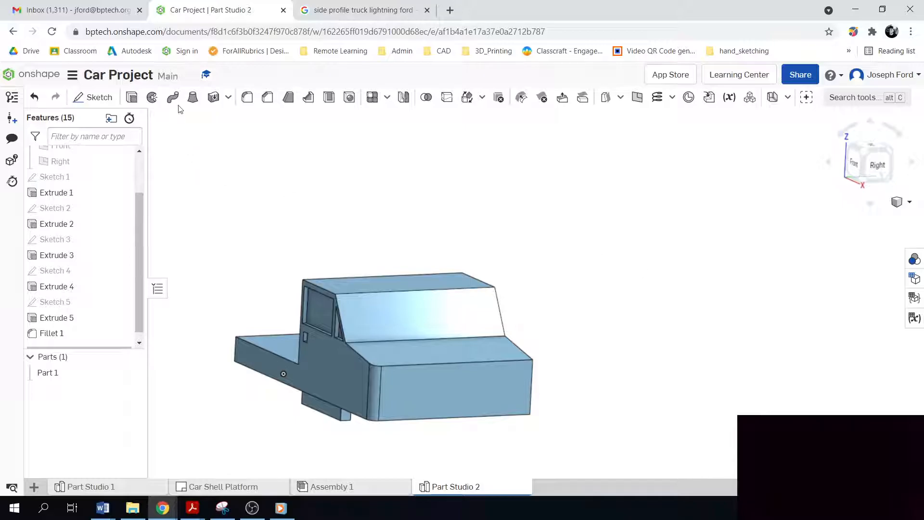
left_click(95, 97)
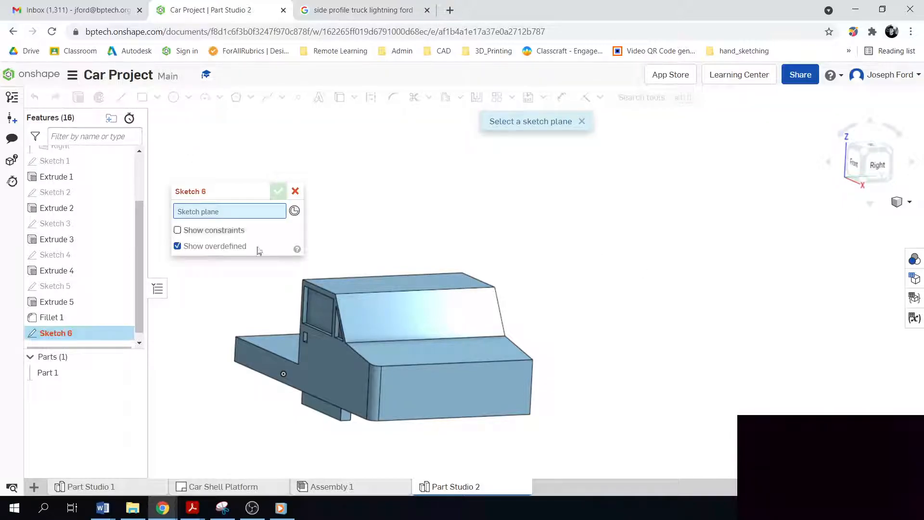
left_click(412, 321)
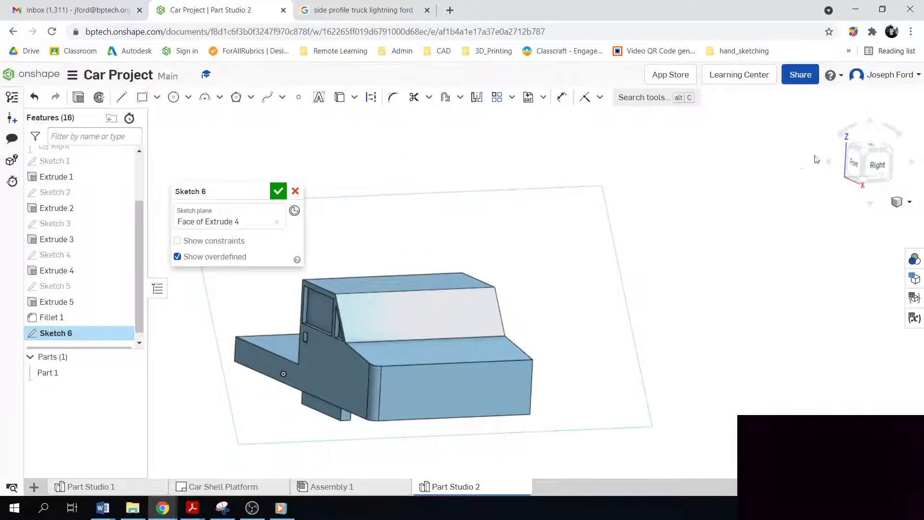
left_click(877, 160)
scroll(554, 233, "down", 5)
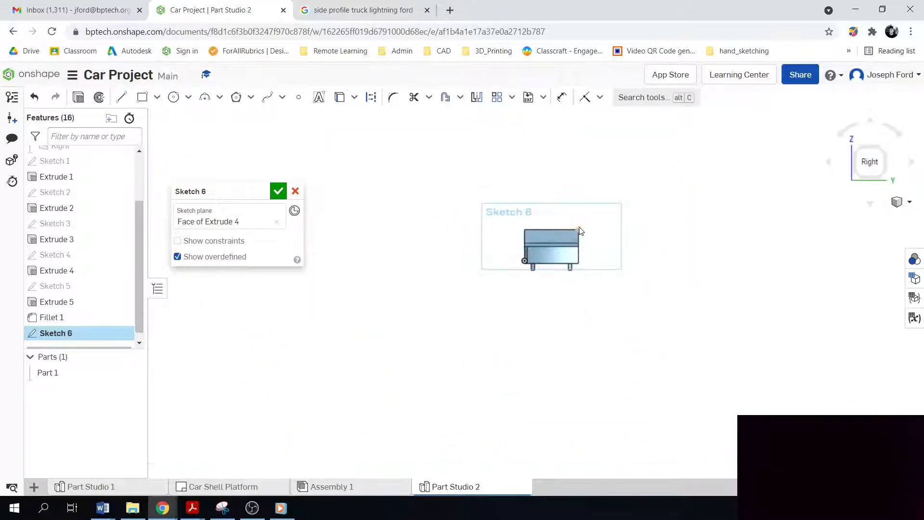
scroll(553, 241, "up", 5)
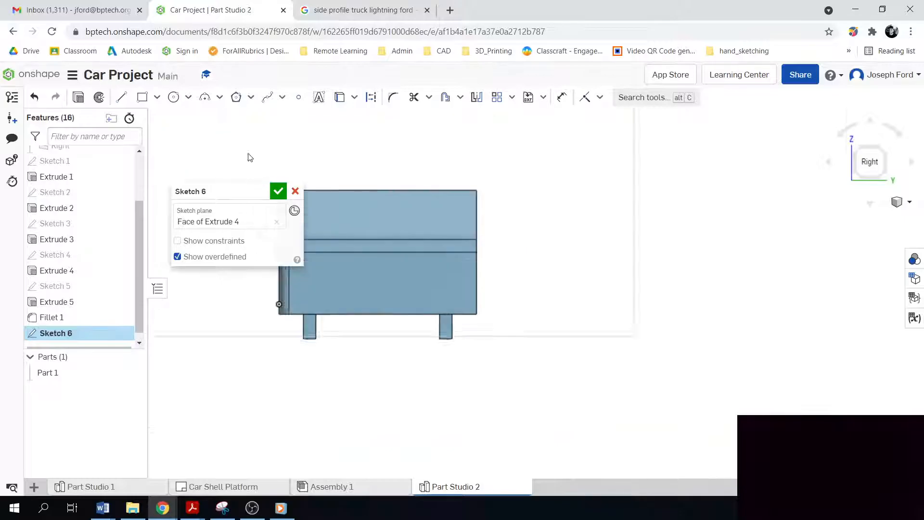
scroll(260, 178, "up", 3)
scroll(447, 242, "down", 2)
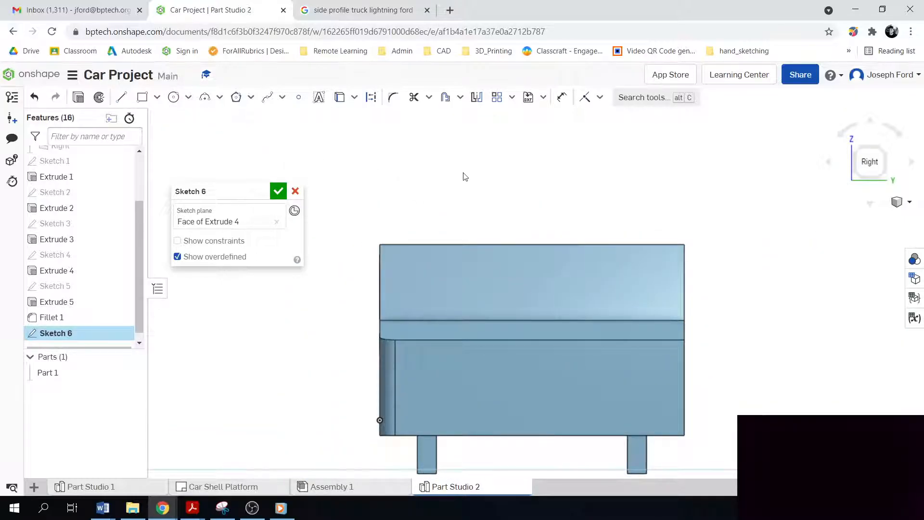
Step: Draw a vertical construction line down the middle of the windshield, from its upper edge to its lower edge
key("l")
key("d")
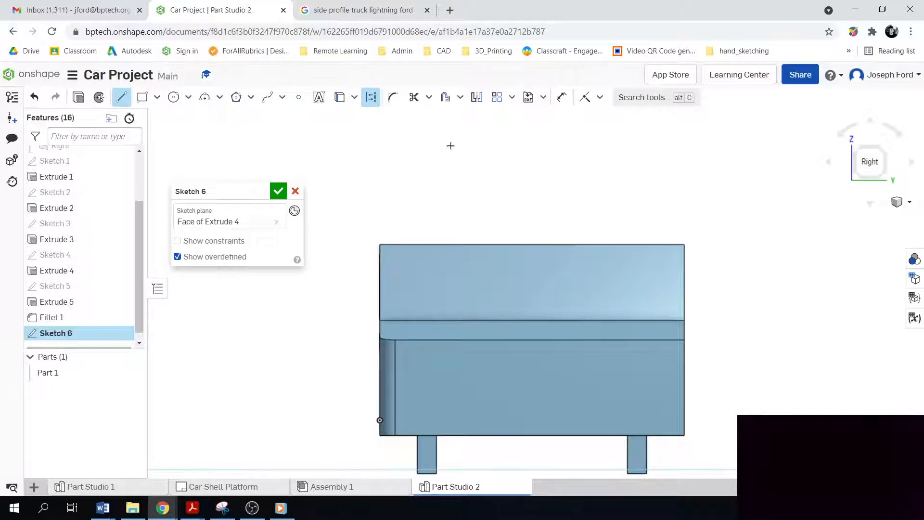
key("Escape")
key("d")
left_click(370, 98)
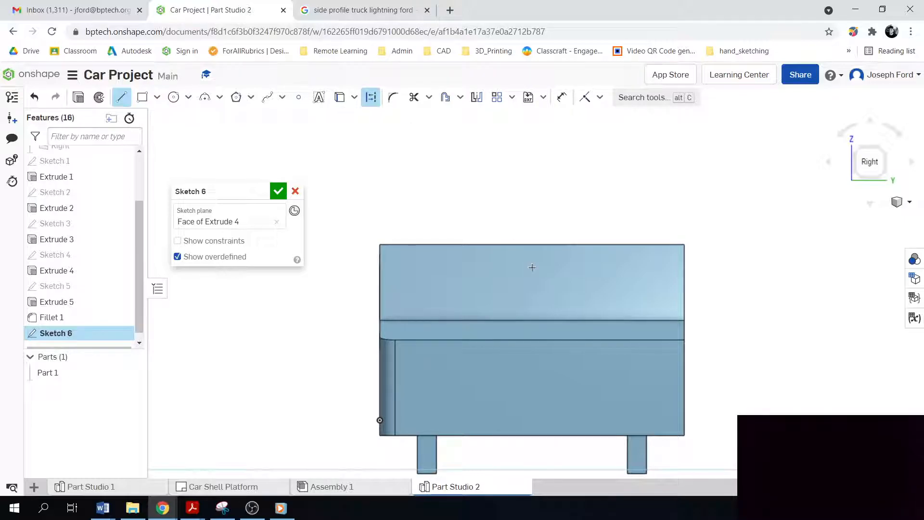
left_click(533, 243)
left_click(548, 332)
key("Escape")
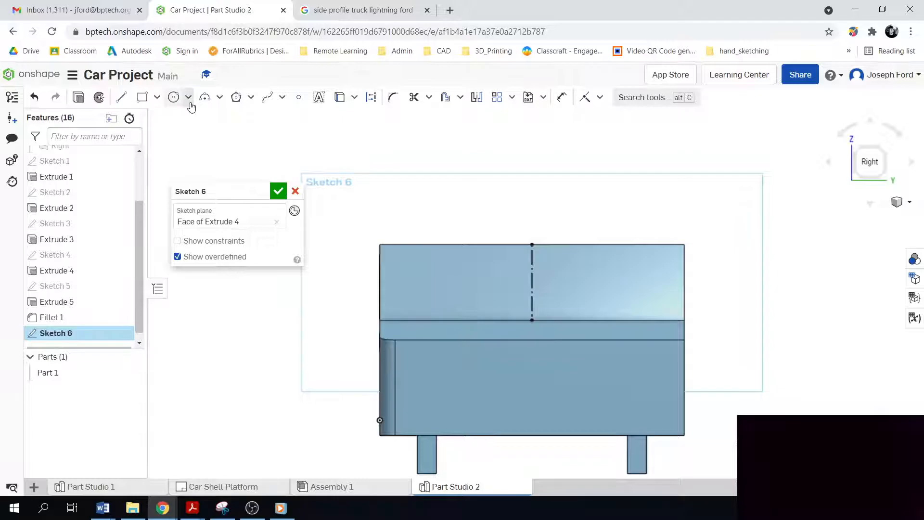
Step: Sketch a center-point rectangle about 0.5 in high around the construction line's midpoint, leaving a narrow border inside the windshield edges
key("g")
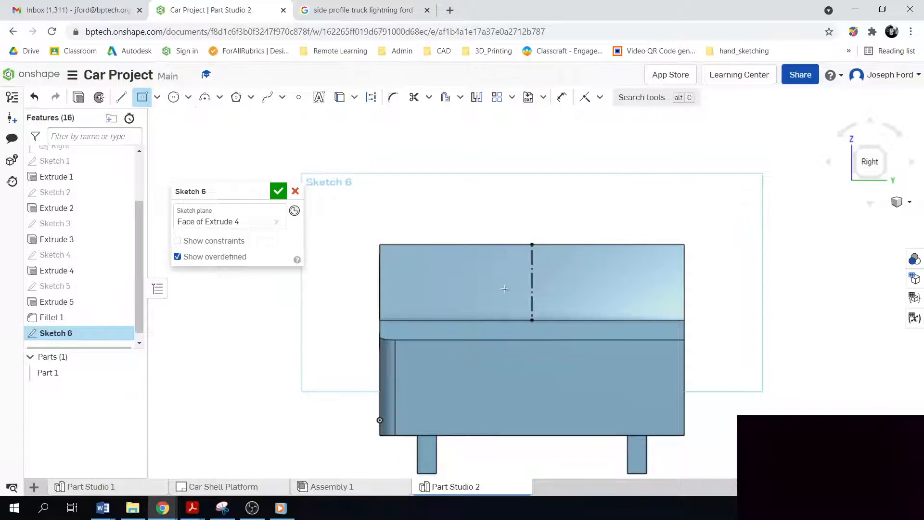
left_click(531, 280)
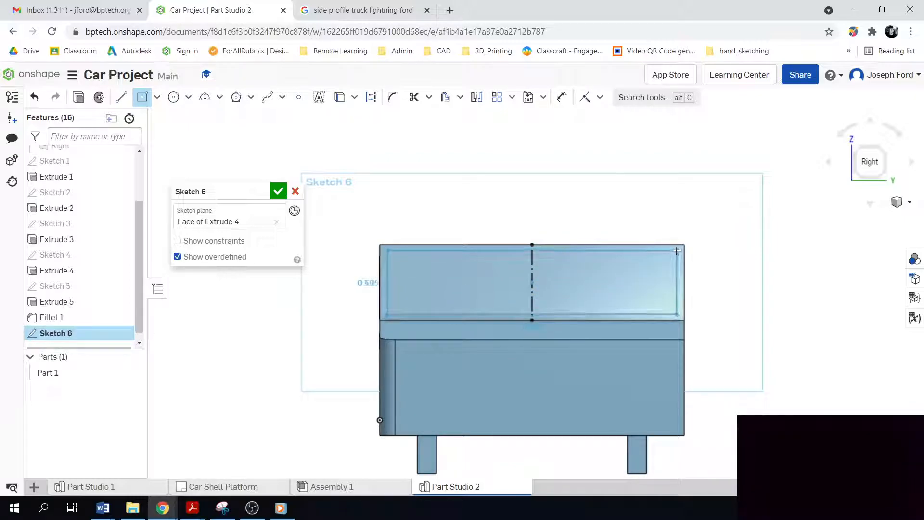
left_click(677, 251)
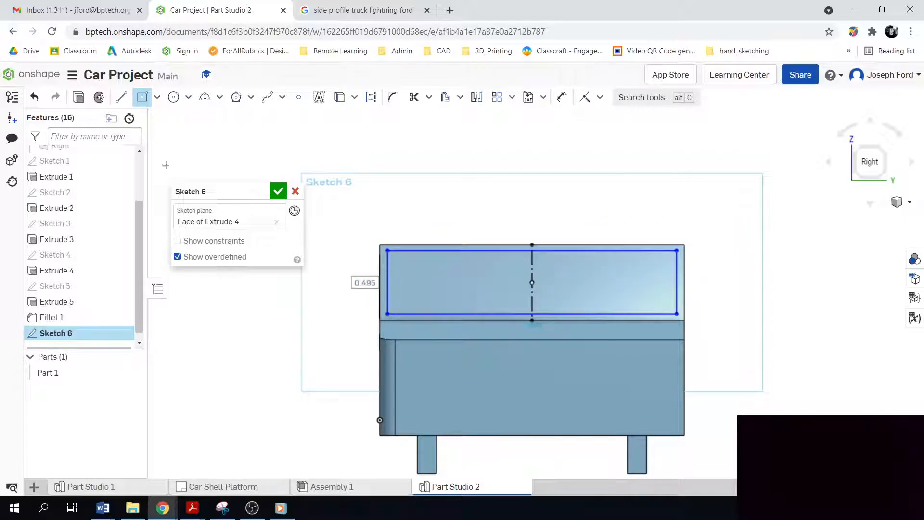
Step: Extrude the windshield rectangle as a removal cut 0.05 in deep into the truck body
key("shift+e")
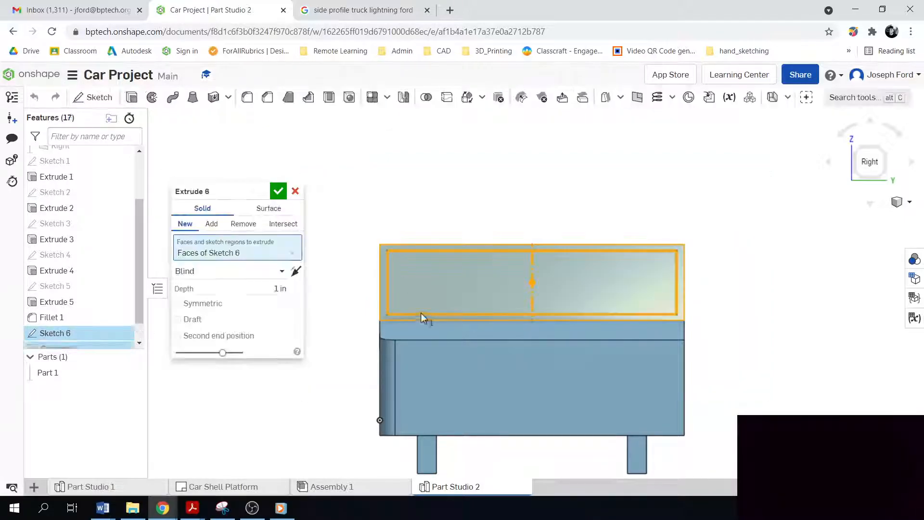
left_click(251, 225)
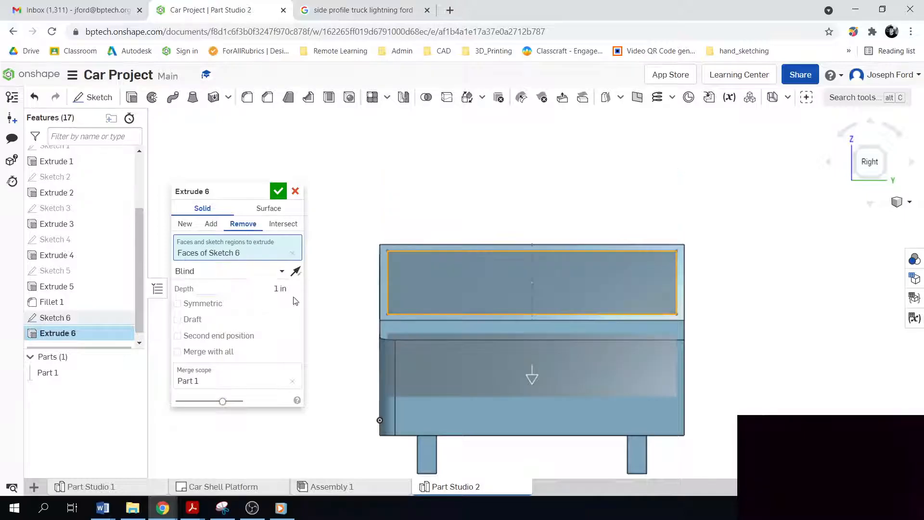
left_click(268, 289)
type("0.05")
key("Return")
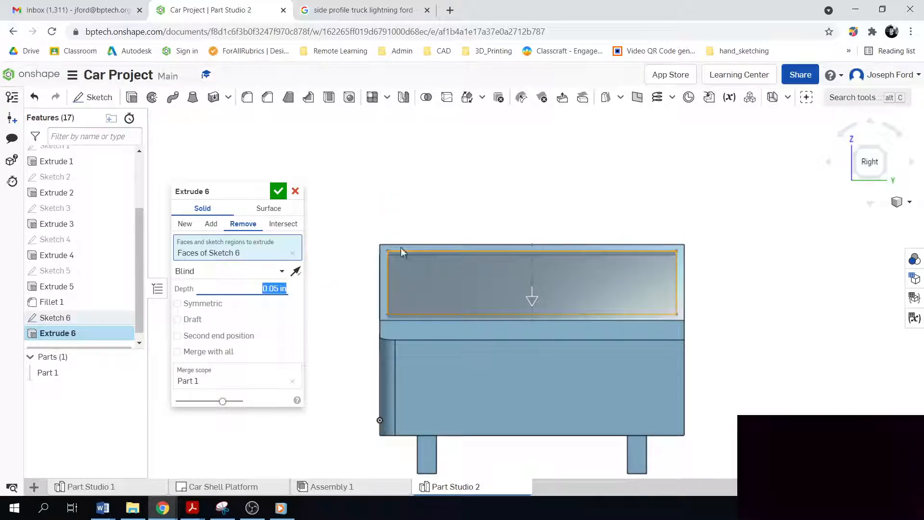
left_click(278, 191)
right_click_drag(326, 319, 333, 414)
scroll(285, 454, "down", 6)
scroll(289, 469, "up", 6)
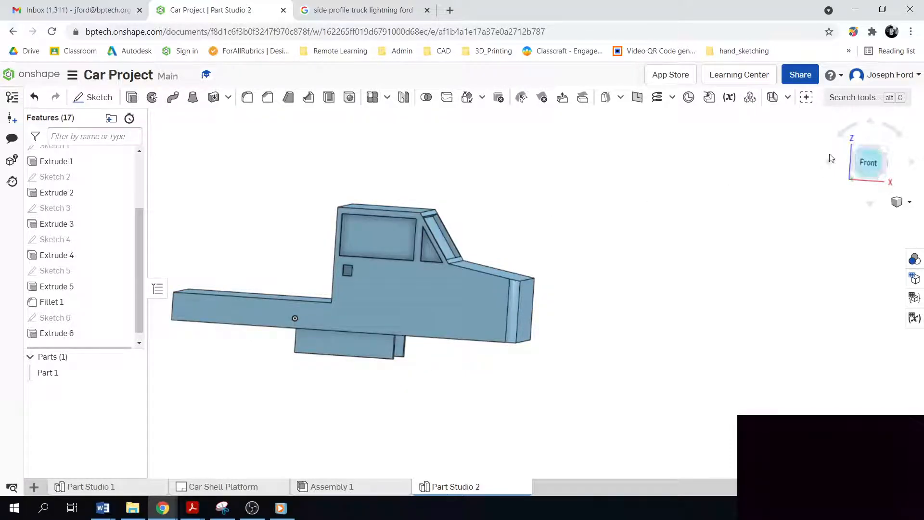
left_click(869, 162)
scroll(539, 424, "down", 5)
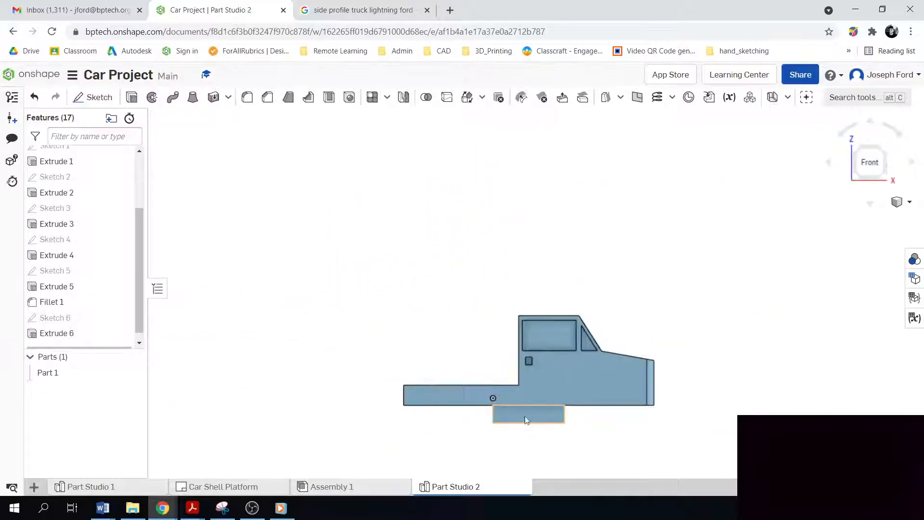
scroll(554, 470, "up", 5)
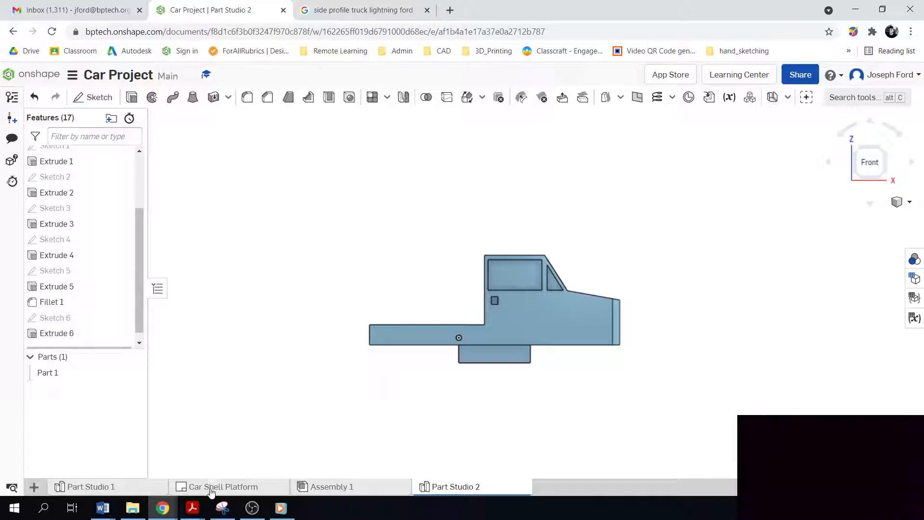
Step: Open Part Studio 1, make Part 1 visible and show it in the Front view
mouse_move(101, 488)
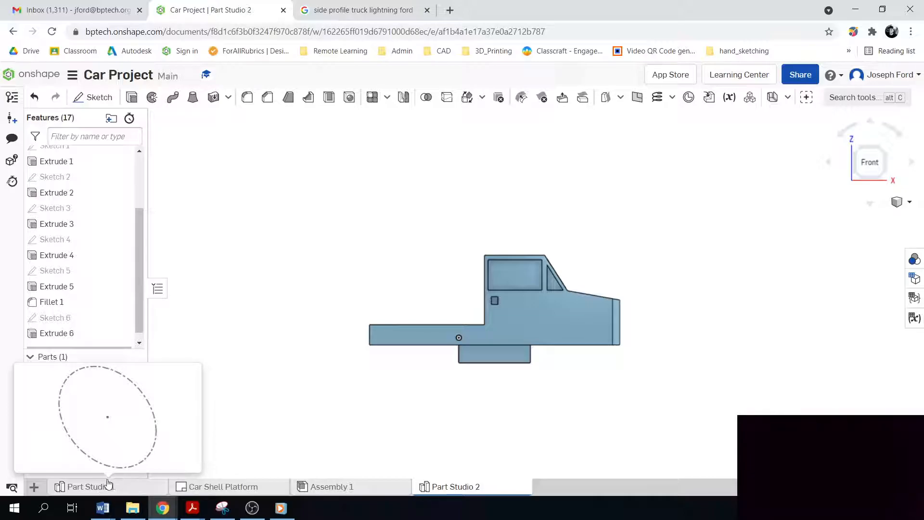
left_click(101, 488)
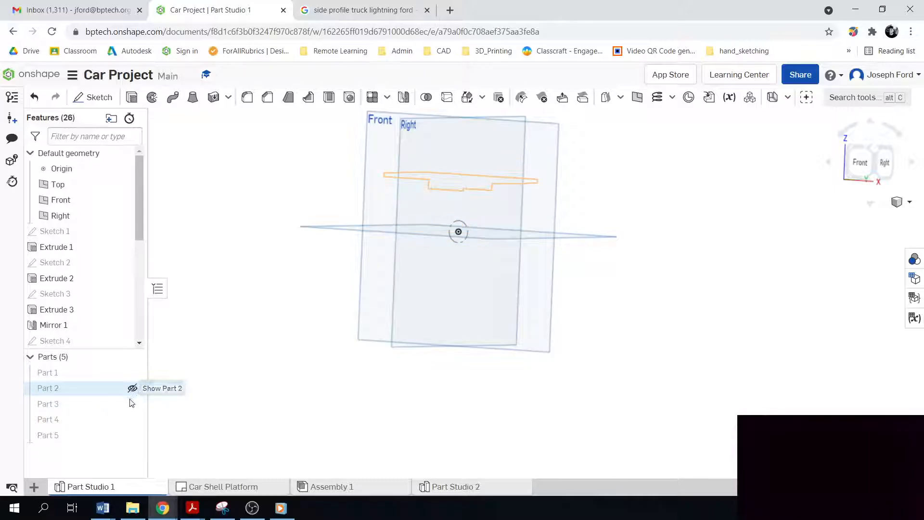
left_click(132, 389)
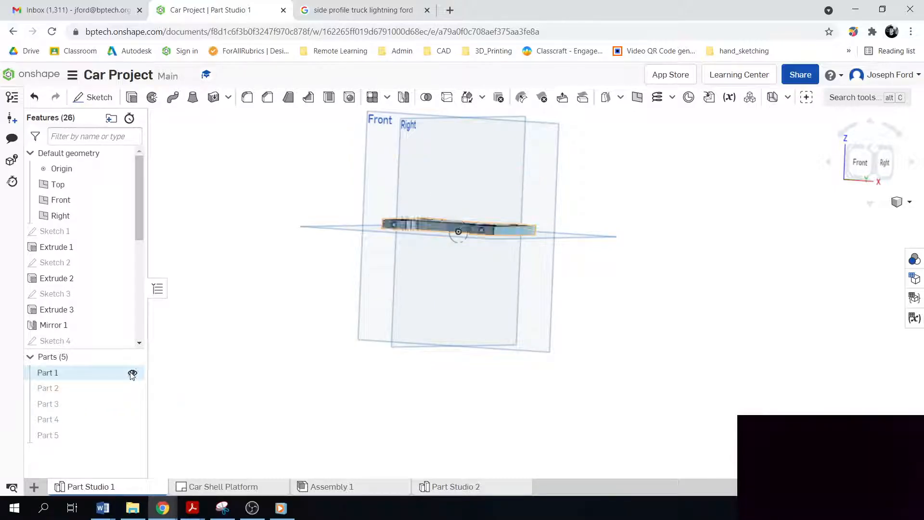
left_click(854, 163)
scroll(463, 278, "up", 5)
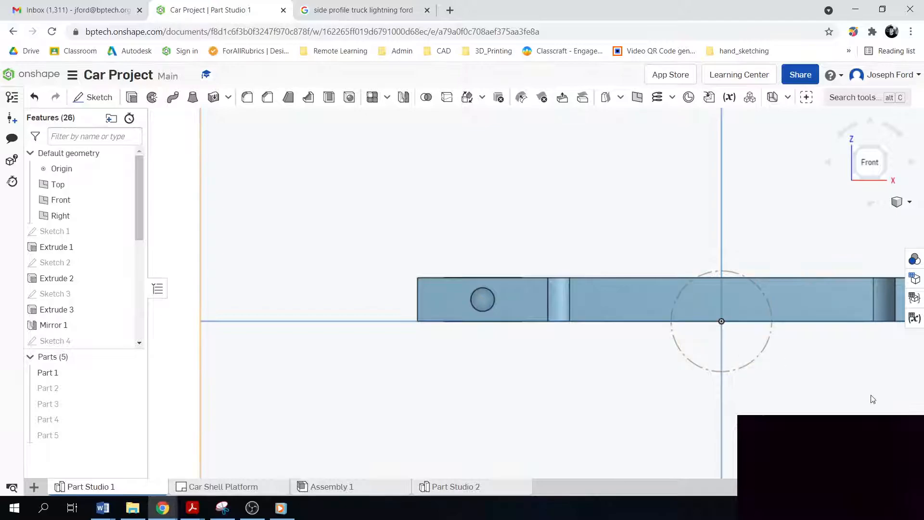
Step: Measure the distance from the base's axle hole to the midpoint of its nearest end edge
left_click(894, 486)
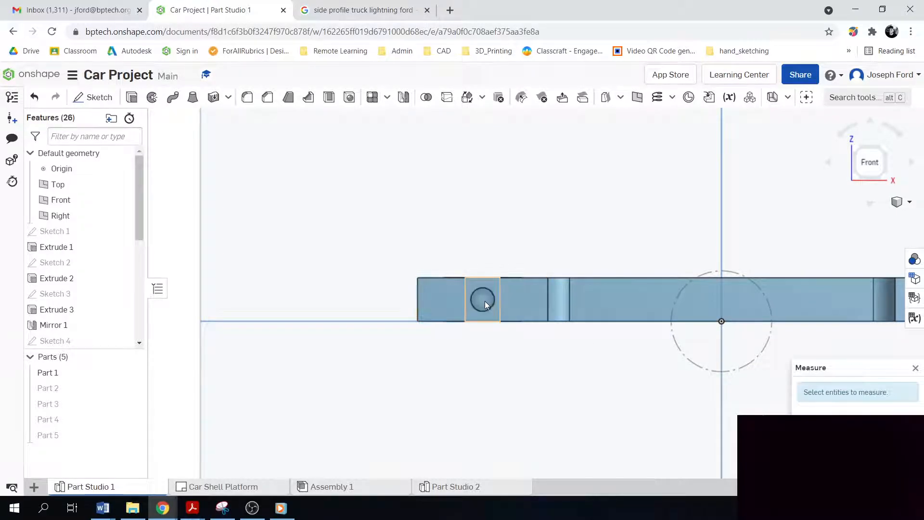
left_click(472, 301)
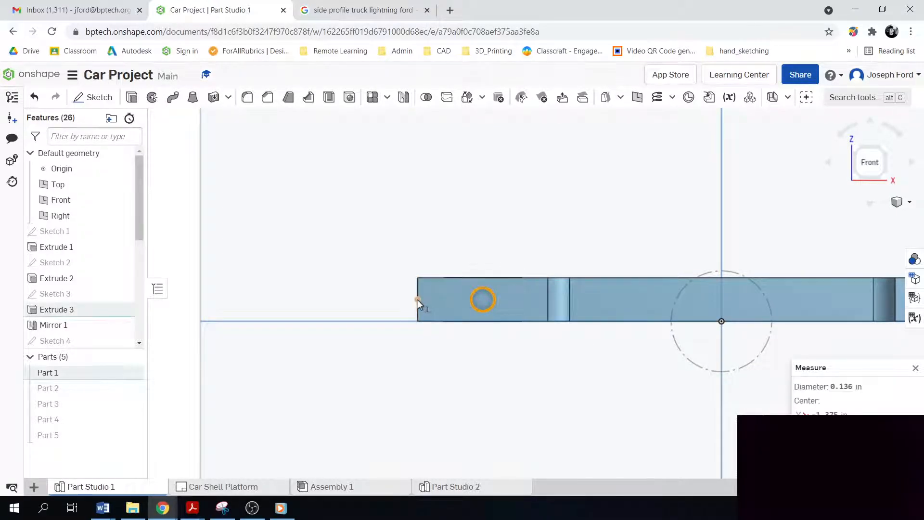
left_click(418, 300)
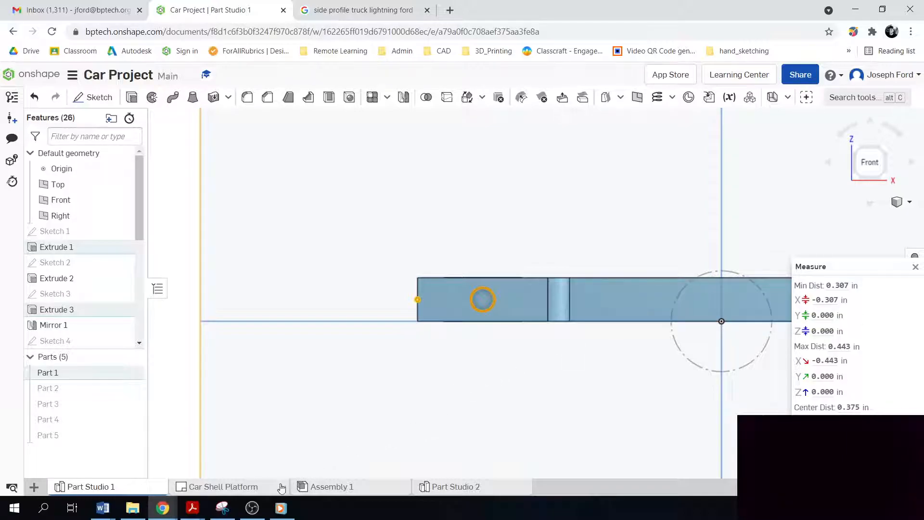
Step: In Part Studio 2, sketch two circles on the truck's side face, centered on its lower edge, about 0.46 in at the rear and slightly smaller in front
left_click(450, 487)
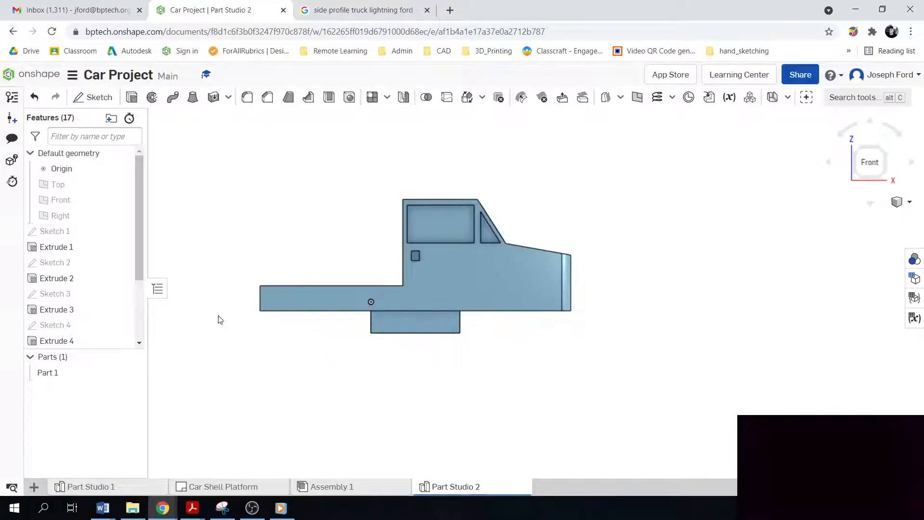
left_click(93, 97)
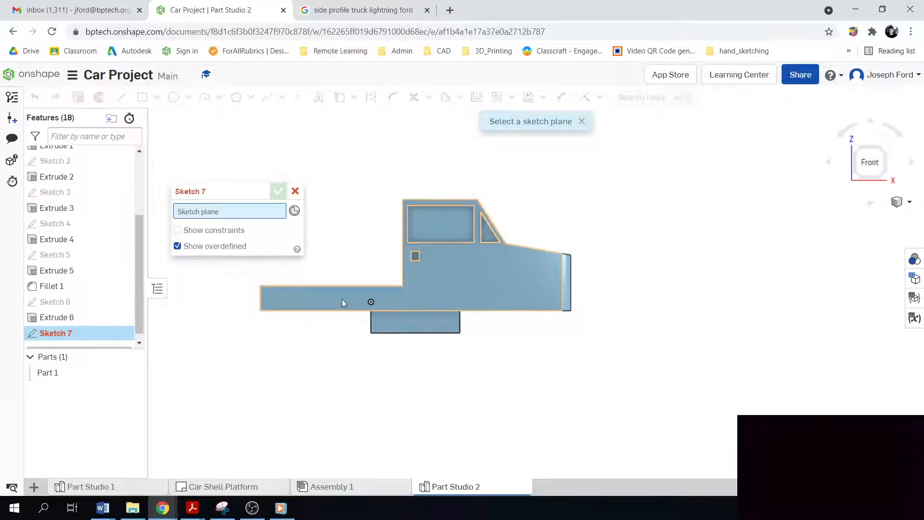
left_click(321, 304)
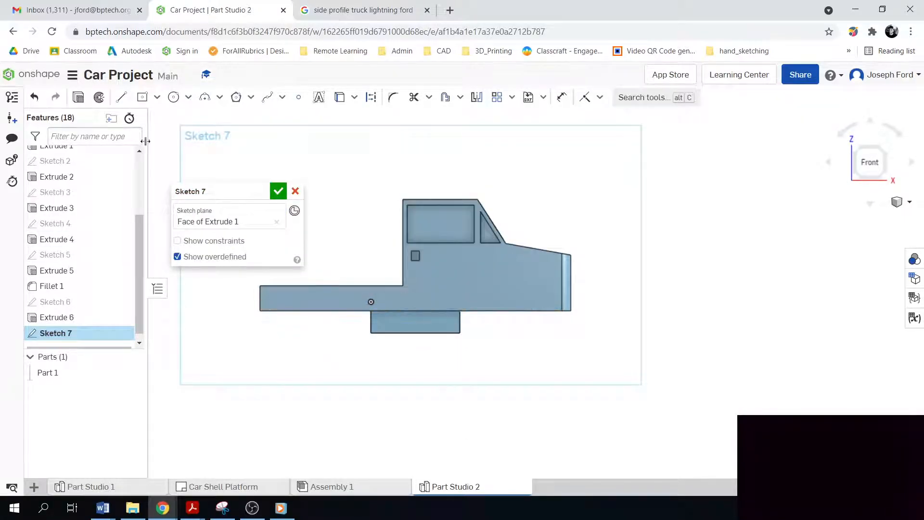
left_click(175, 97)
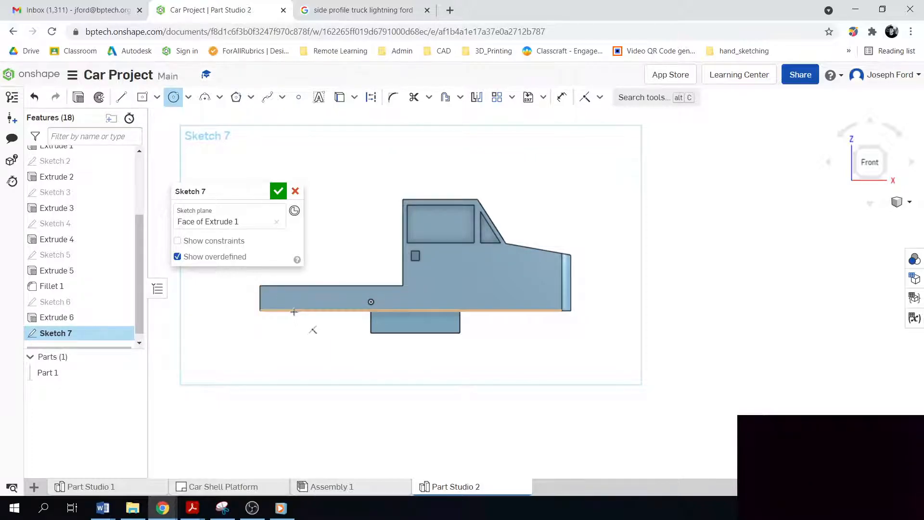
scroll(295, 295, "up", 3)
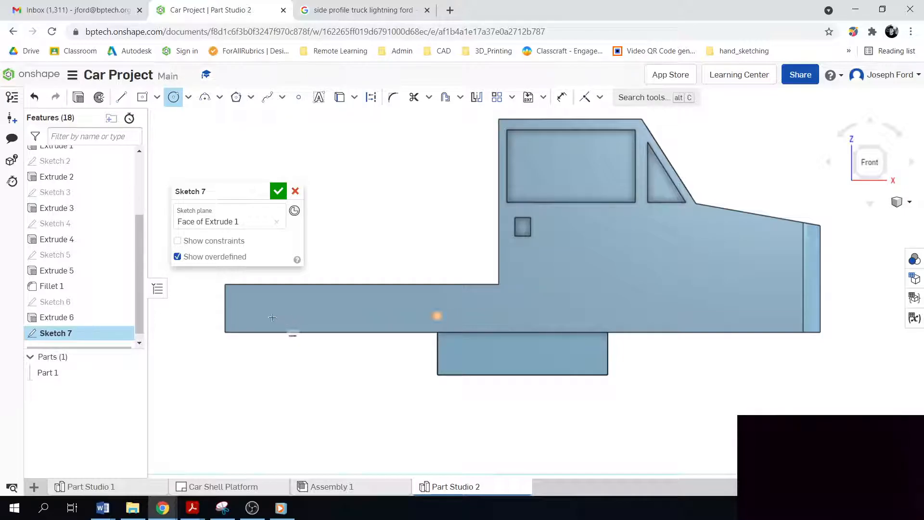
left_click(294, 316)
key("Escape")
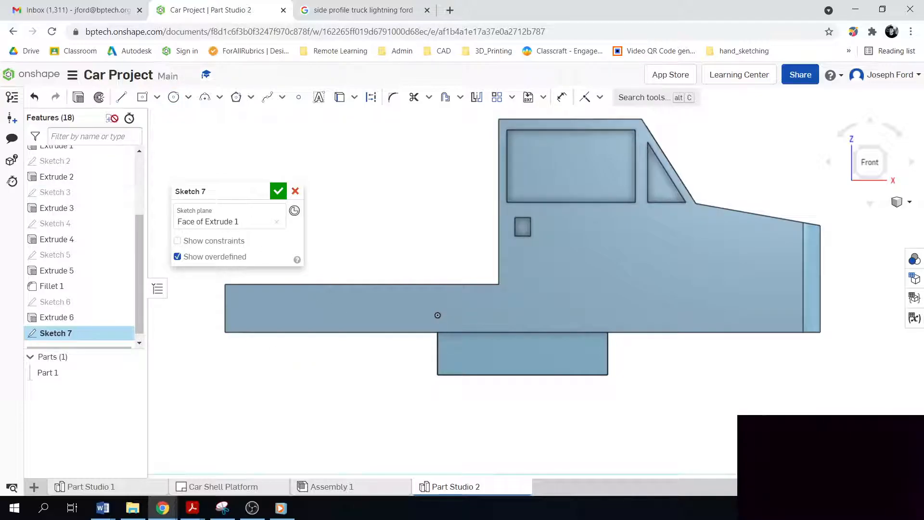
key("c")
left_click(294, 334)
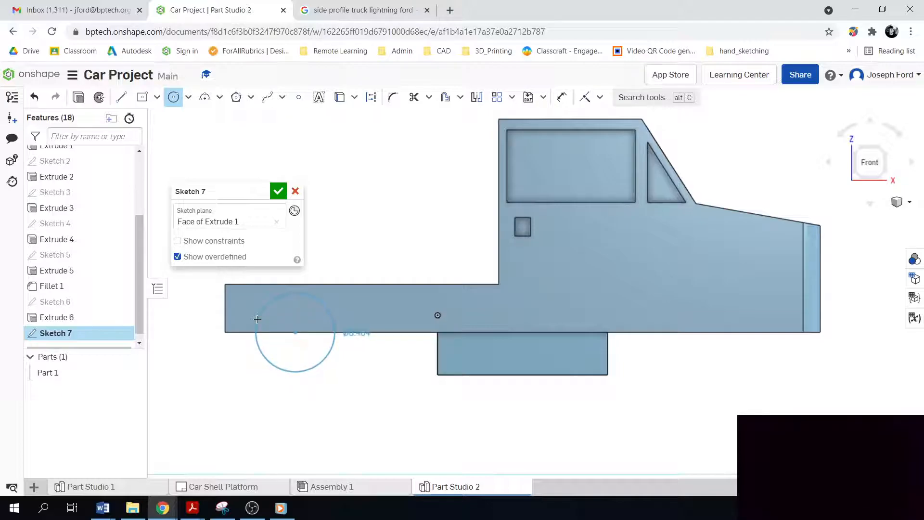
left_click(257, 319)
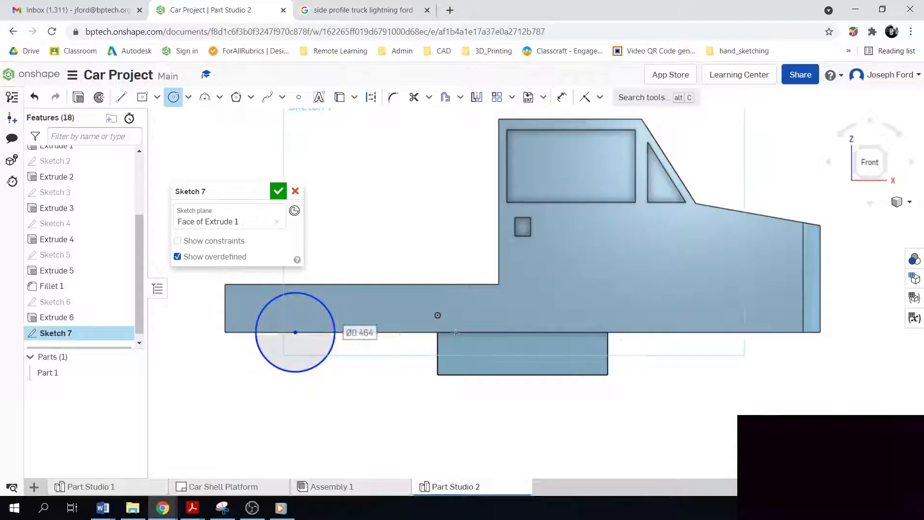
left_click(737, 332)
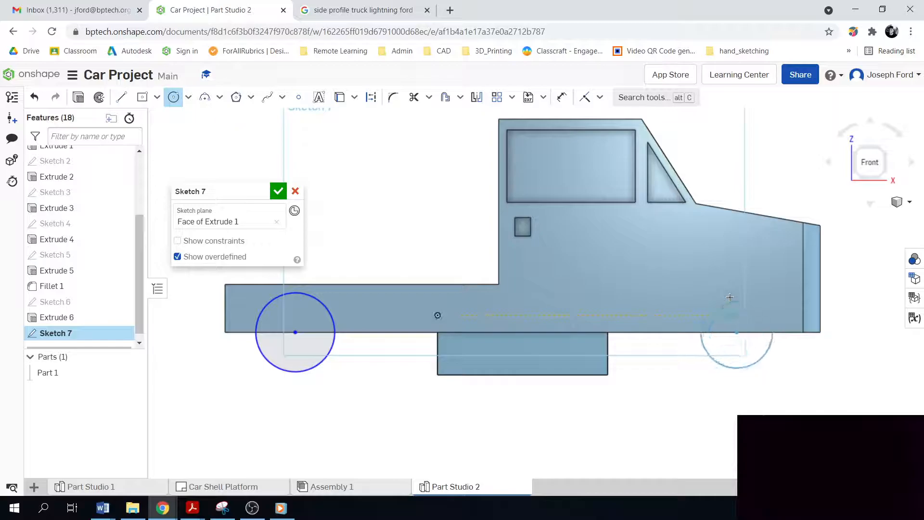
left_click(715, 309)
Step: Dimension the front and rear circle centers 0.35 in from the corresponding ends of the truck body
key("d")
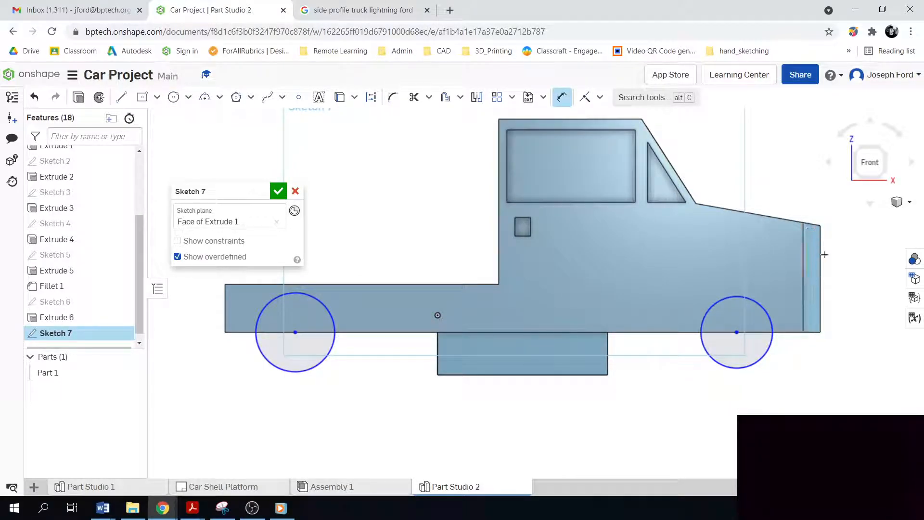
left_click(821, 317)
left_click(737, 332)
left_click(779, 380)
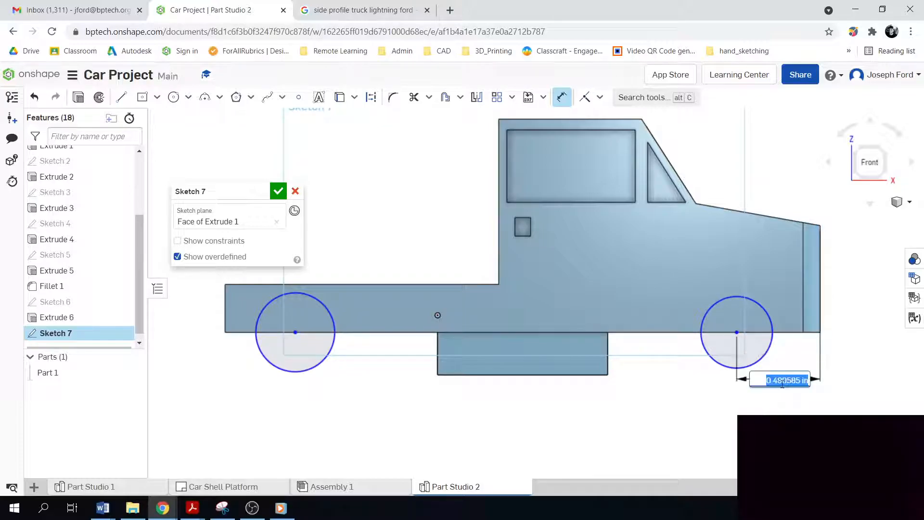
key("BackSpace")
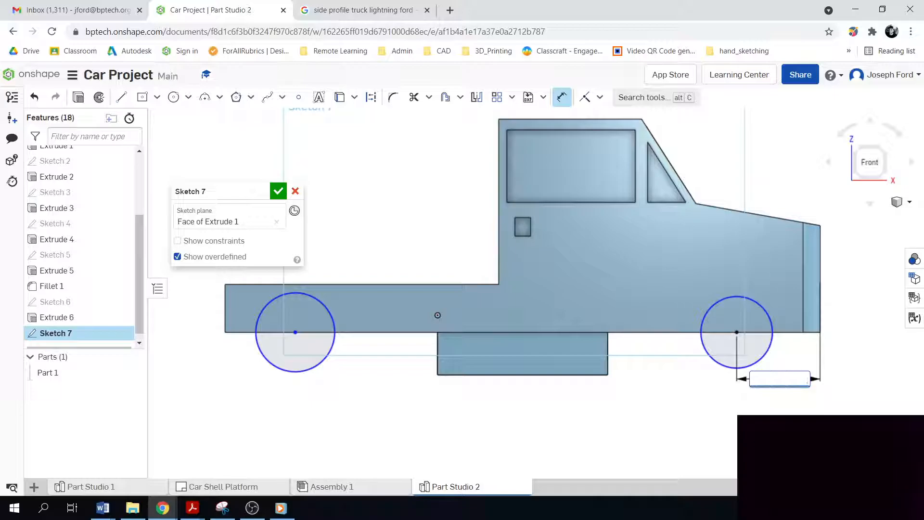
key("Return")
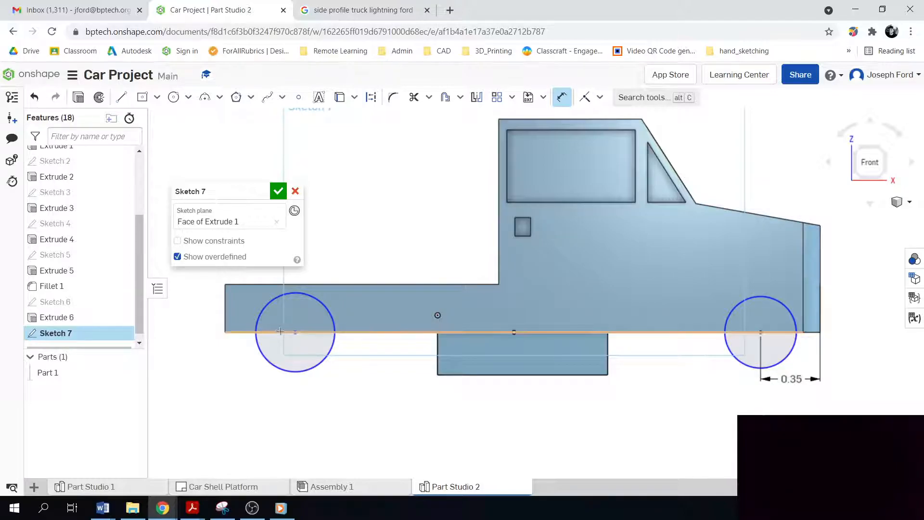
left_click(295, 332)
left_click(247, 408)
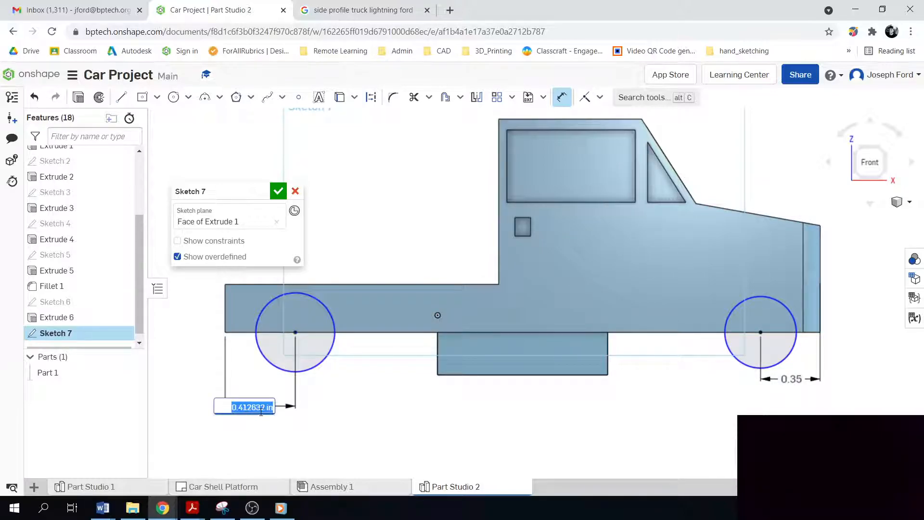
type(".35")
key("Return")
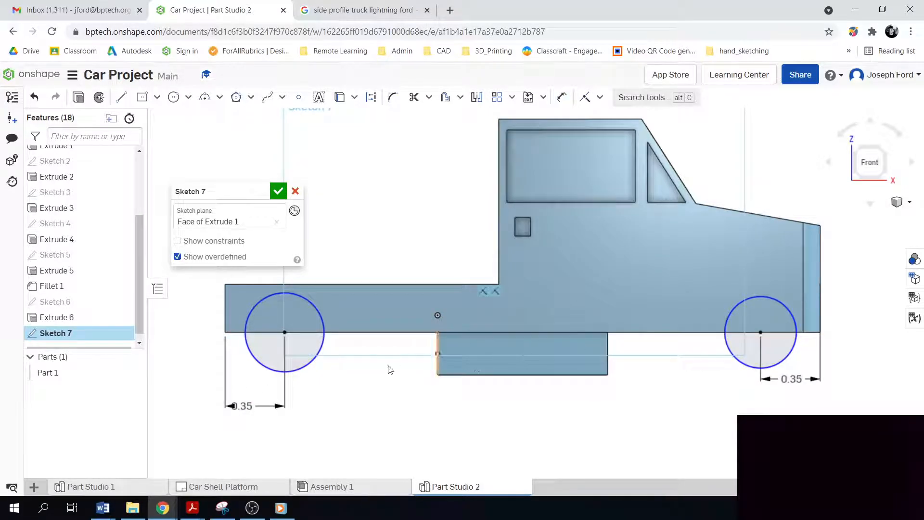
Step: Set the diameters of the rear and front wheel-well circles to 0.5 in each
left_click(311, 364)
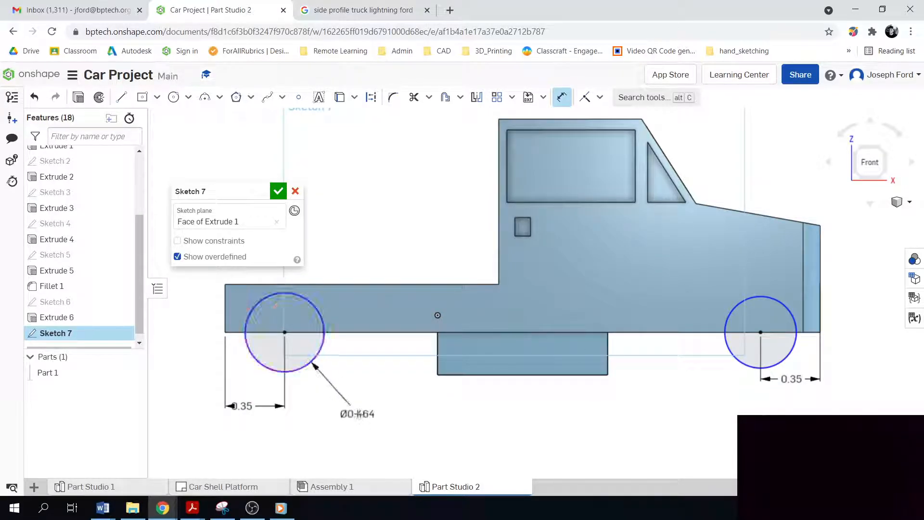
left_click(351, 408)
key("BackSpace")
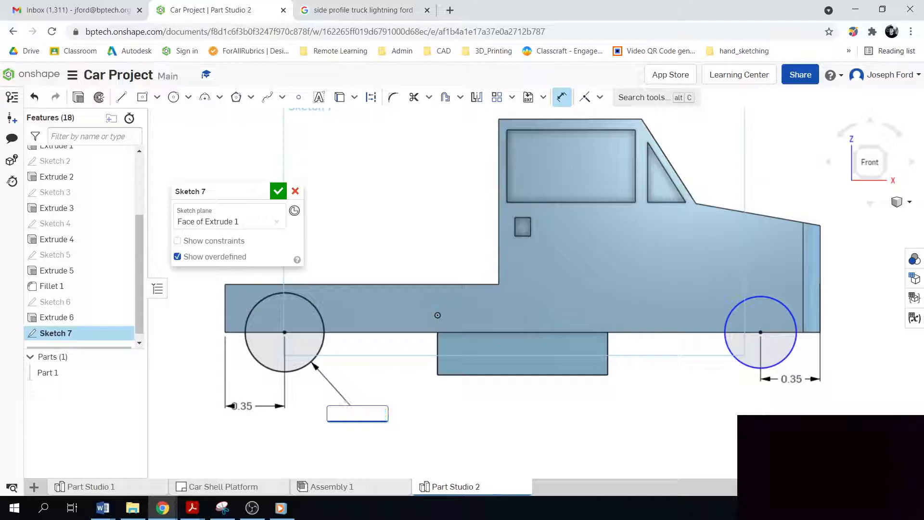
type(".5")
key("Return")
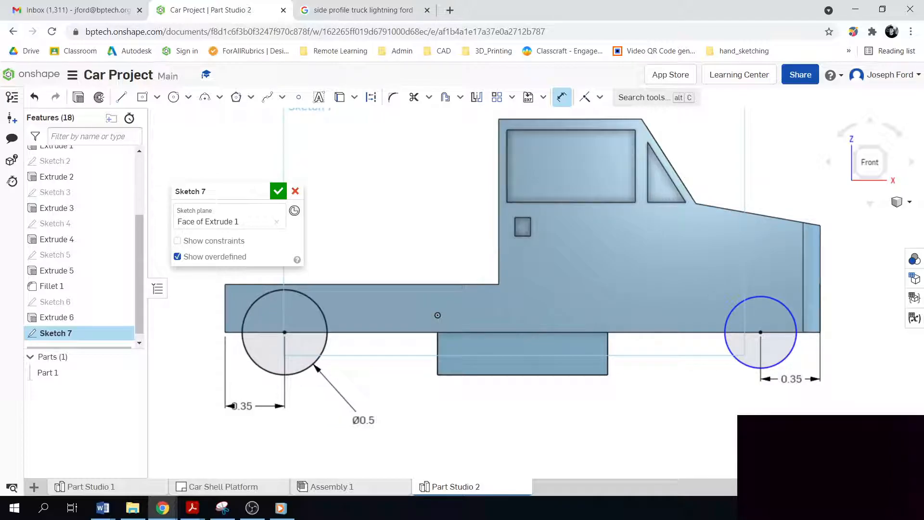
left_click(737, 358)
left_click(705, 399)
type(".5")
key("Return")
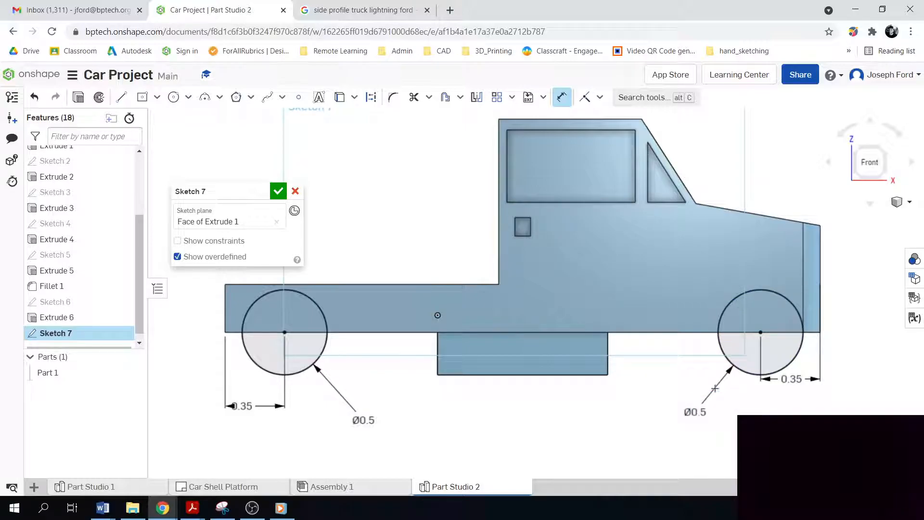
Step: Extrude both wheel-well circles as a removal cut 0.25 in deep into the truck's side
right_click_drag(458, 424, 452, 412)
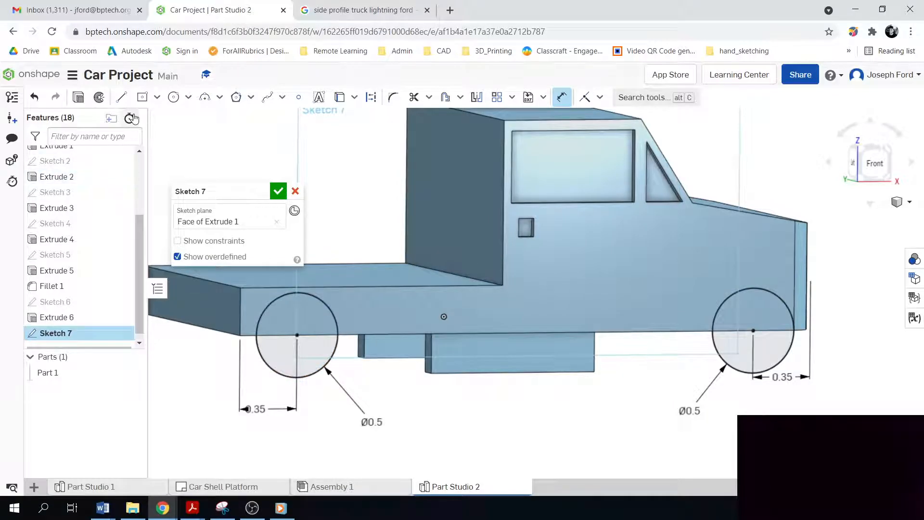
left_click(78, 99)
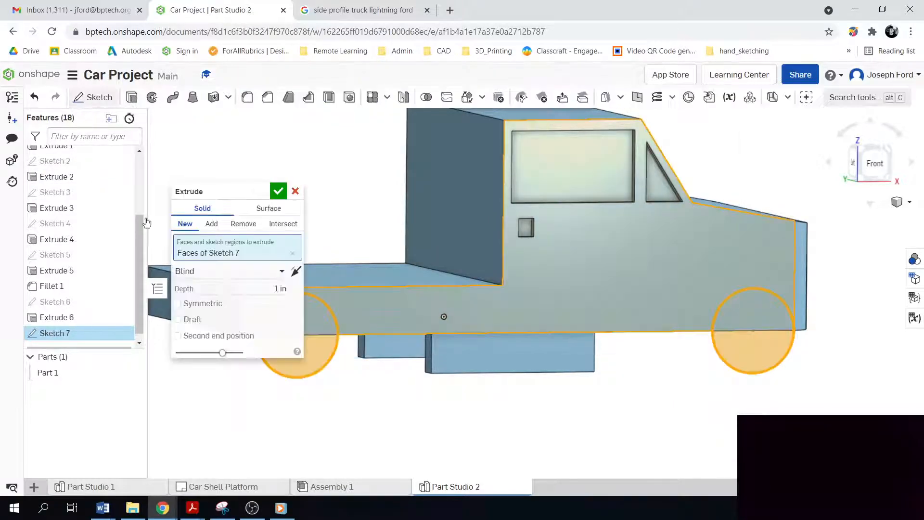
left_click(243, 223)
left_click(228, 284)
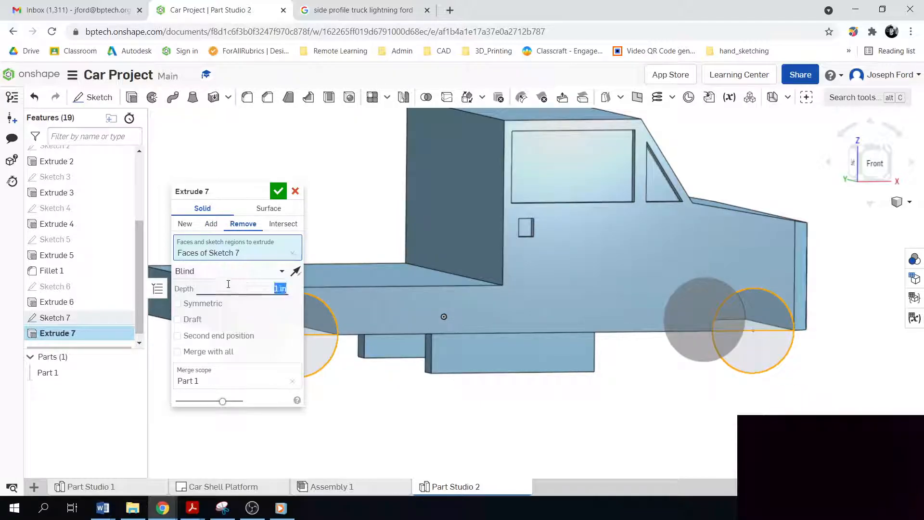
type(".25")
key("Return")
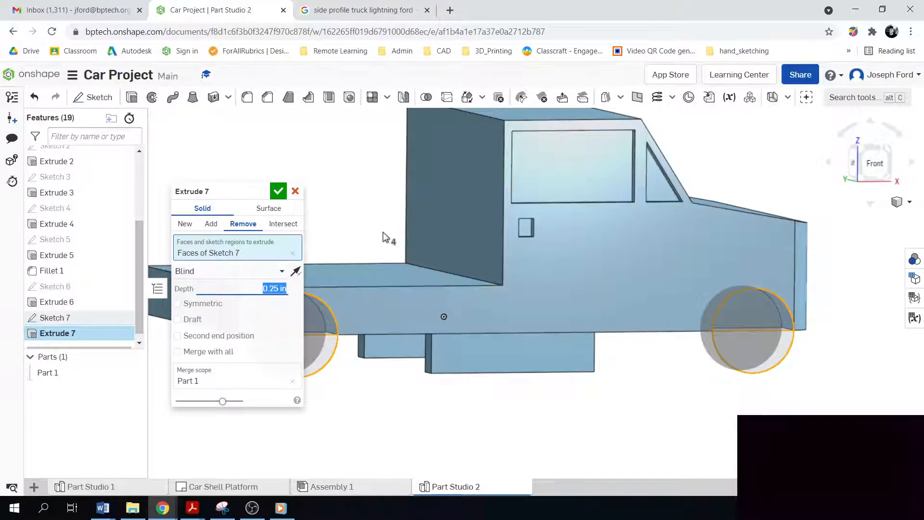
right_click_drag(610, 445, 636, 418)
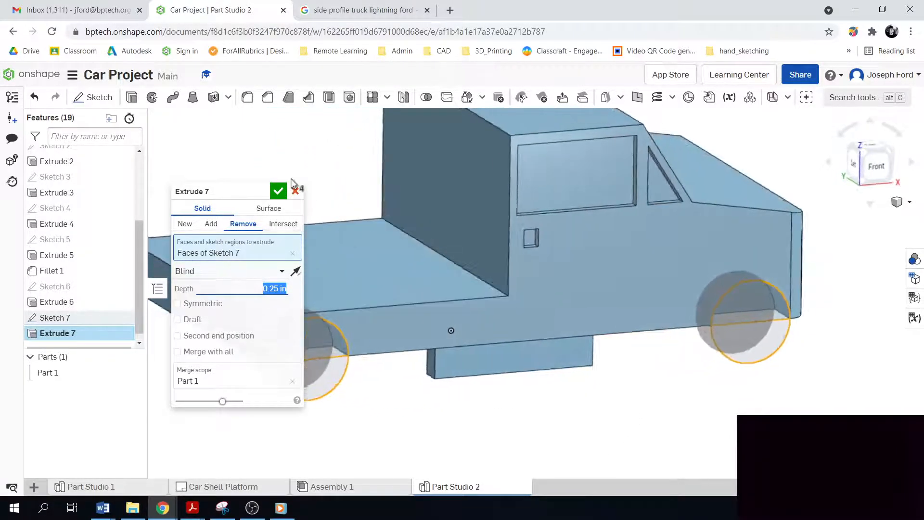
left_click(276, 193)
Step: Examine the truck body's wheel wells, side windows, windshield and front edge from several angles
scroll(310, 391, "down", 3)
mouse_move(331, 435)
right_mouse_down()
mouse_move(317, 424)
mouse_move(270, 435)
mouse_move(323, 436)
right_mouse_up()
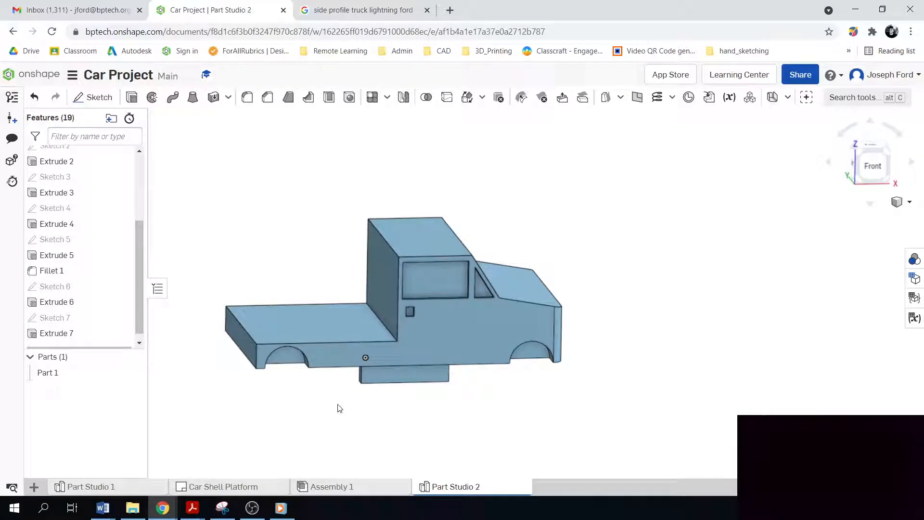
right_click_drag(316, 439, 297, 425)
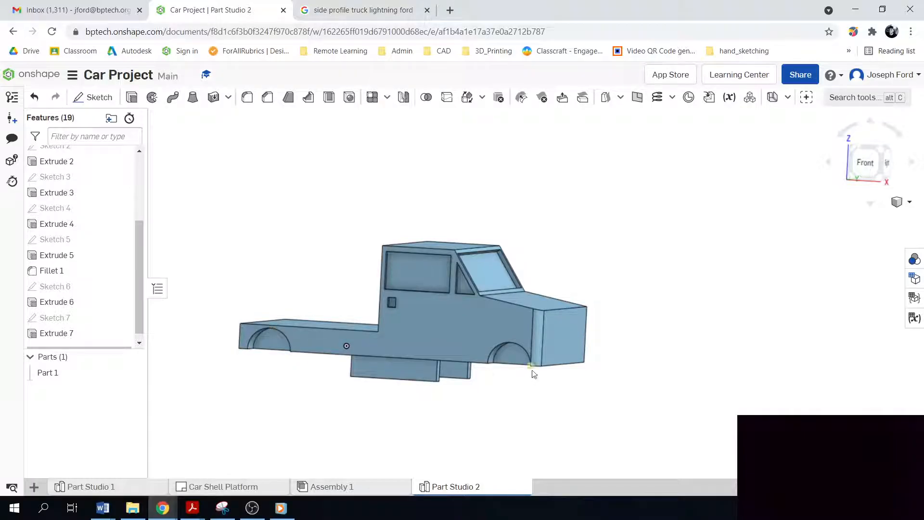
right_click_drag(483, 423, 497, 430)
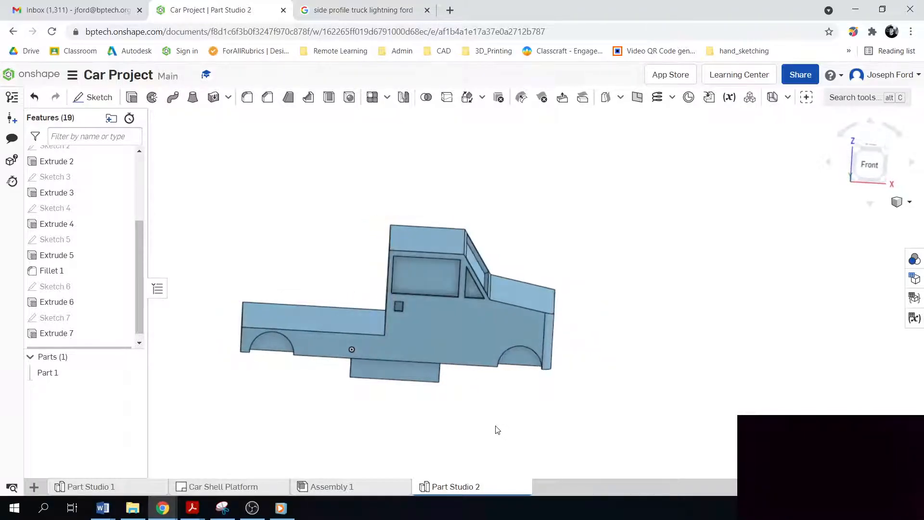
right_click_drag(441, 411, 428, 407)
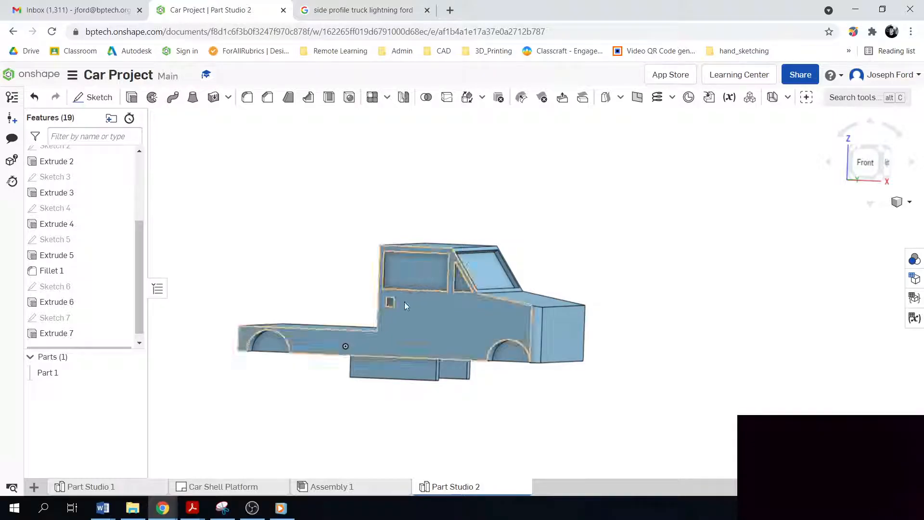
right_click_drag(515, 402, 475, 404)
right_click_drag(389, 419, 408, 421)
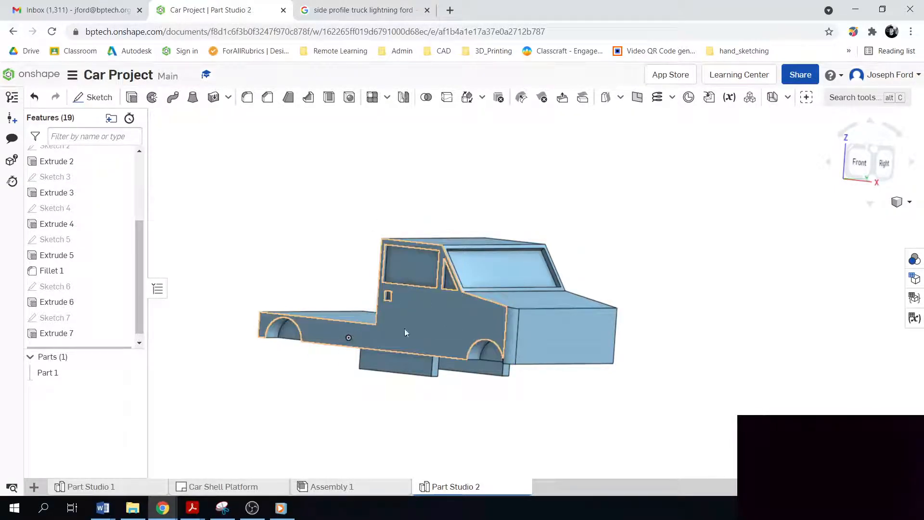
right_click_drag(474, 291, 540, 408)
right_click_drag(452, 394, 515, 397)
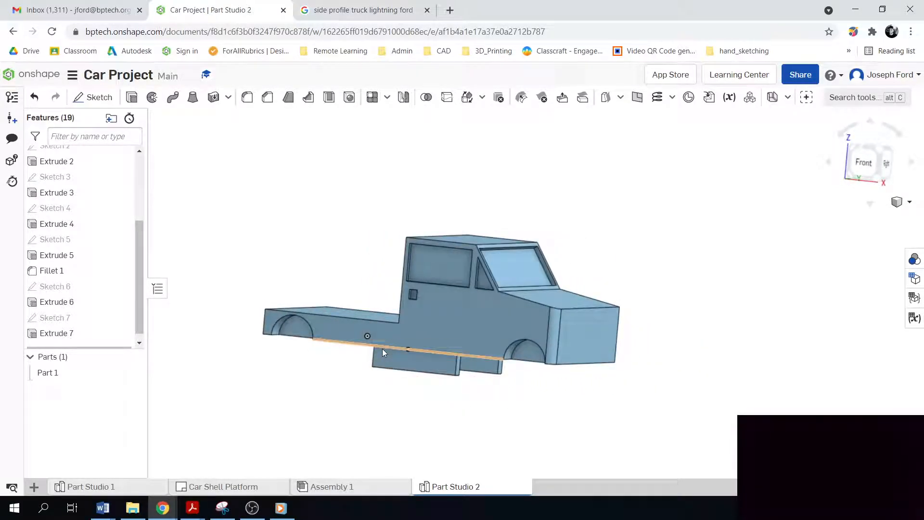
right_click_drag(317, 396, 305, 431)
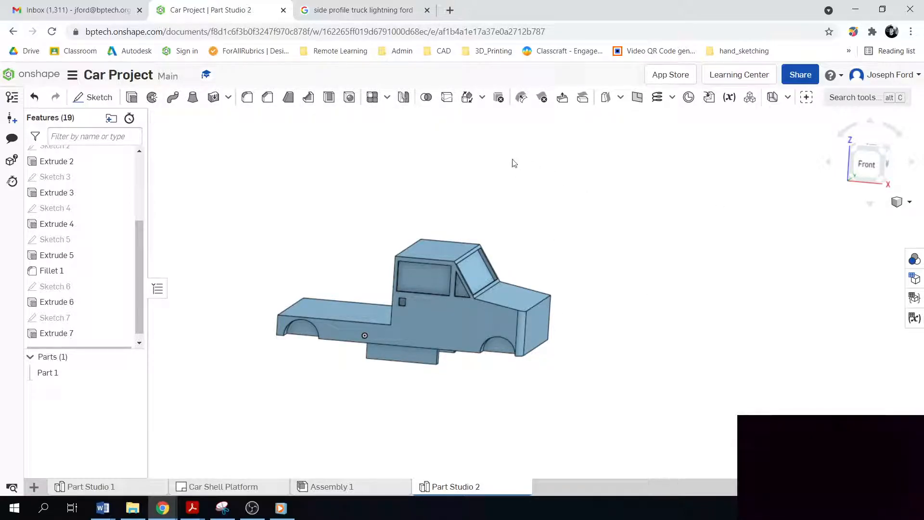
Step: Show the default reference planes around the truck body
key("p")
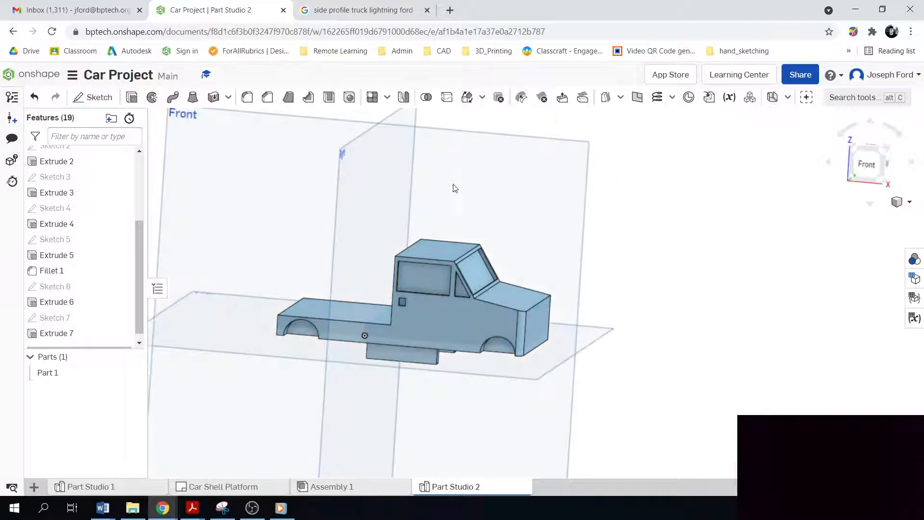
scroll(400, 327, "down", 5)
scroll(401, 327, "up", 2)
right_click_drag(537, 400, 482, 410)
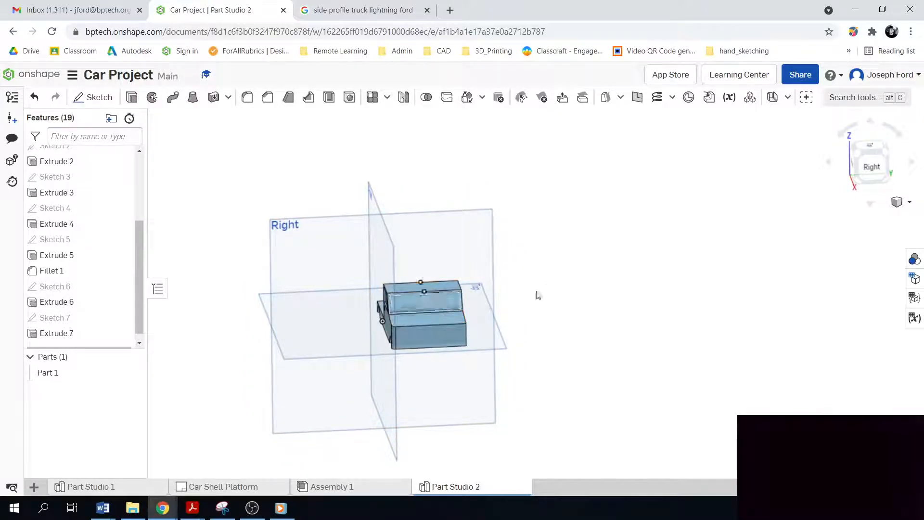
right_click_drag(599, 399, 636, 386)
right_click_drag(604, 322, 581, 326)
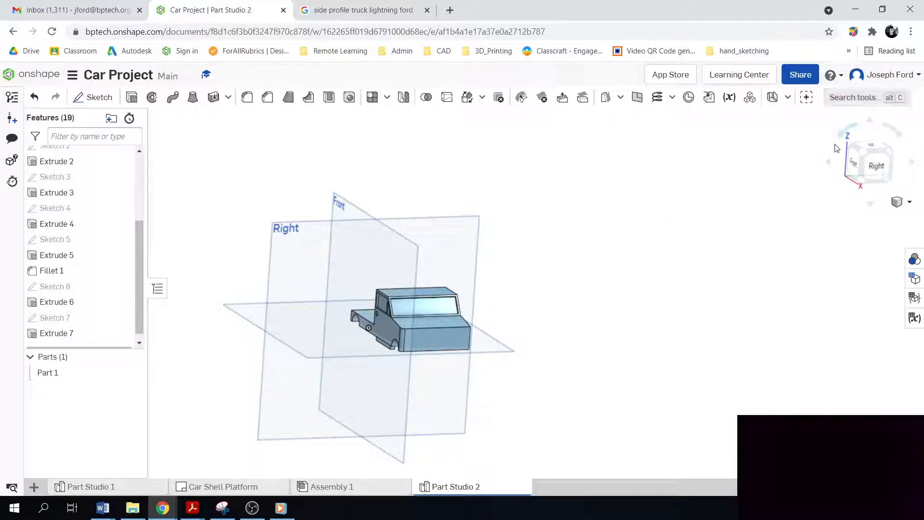
Step: Create a construction plane offset 1 in from the Front plane, flipped toward the middle of the truck body
key("alt+c")
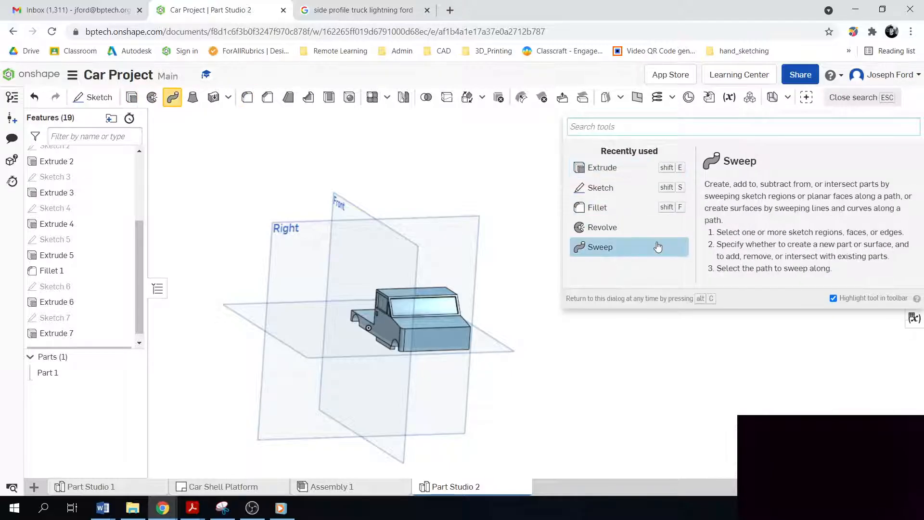
type("plan")
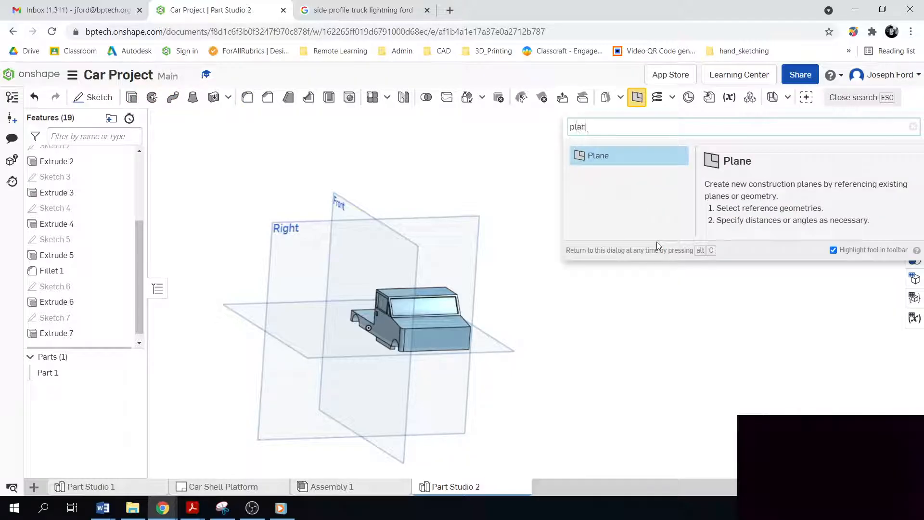
left_click(620, 161)
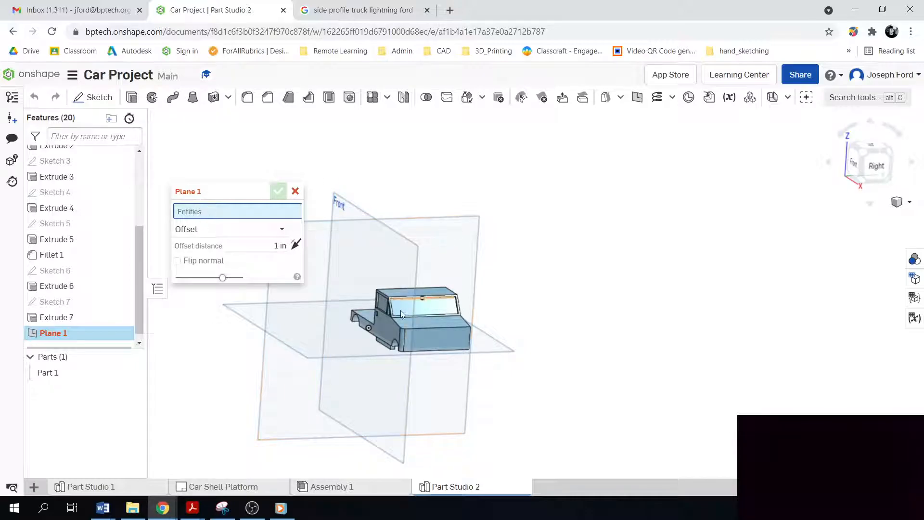
left_click(341, 209)
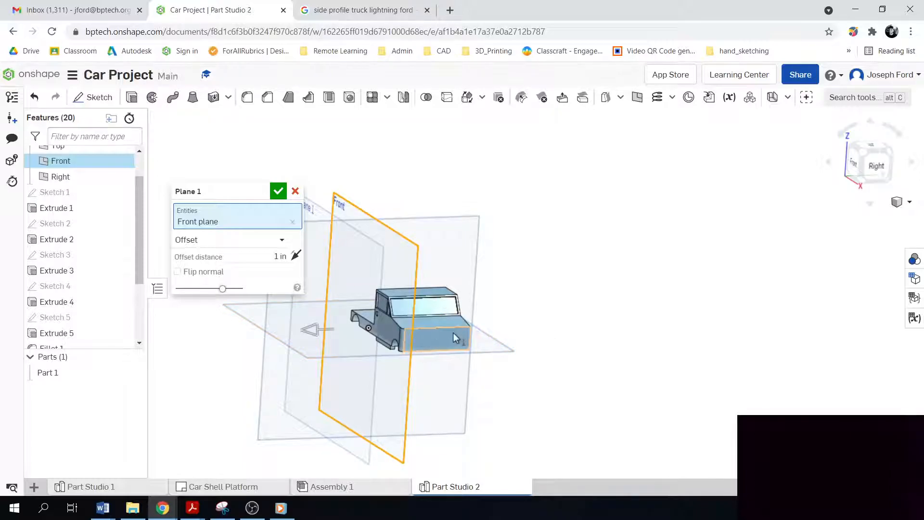
left_click(296, 256)
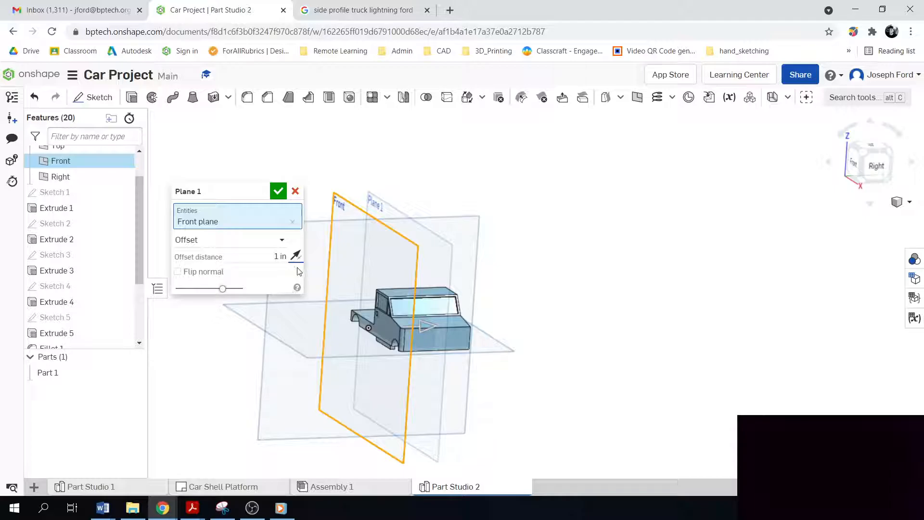
right_click_drag(603, 369, 650, 337)
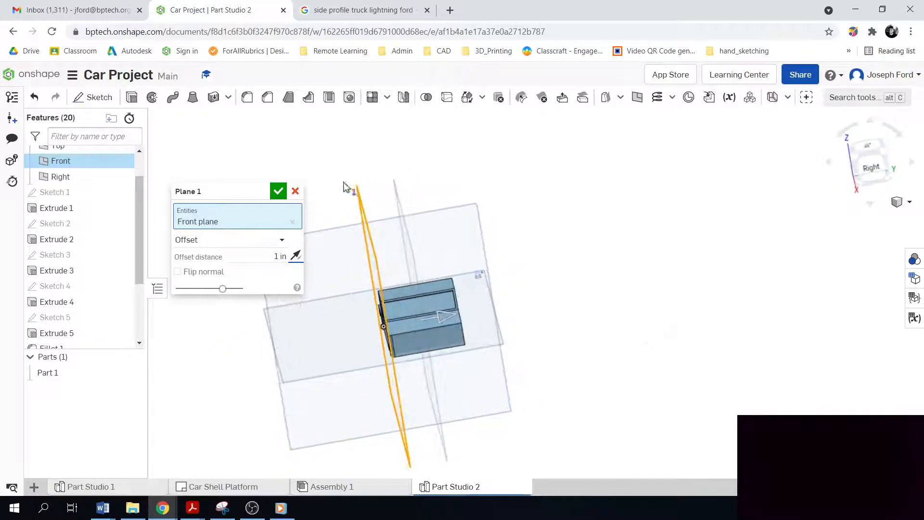
left_click(278, 191)
Step: Set up a feature mirror of the wheel-well cuts, the front edge fillet, and the side window and handle cuts
mouse_move(262, 386)
right_mouse_down()
mouse_move(212, 353)
mouse_move(282, 350)
mouse_move(246, 353)
mouse_move(233, 365)
mouse_move(260, 400)
right_mouse_up()
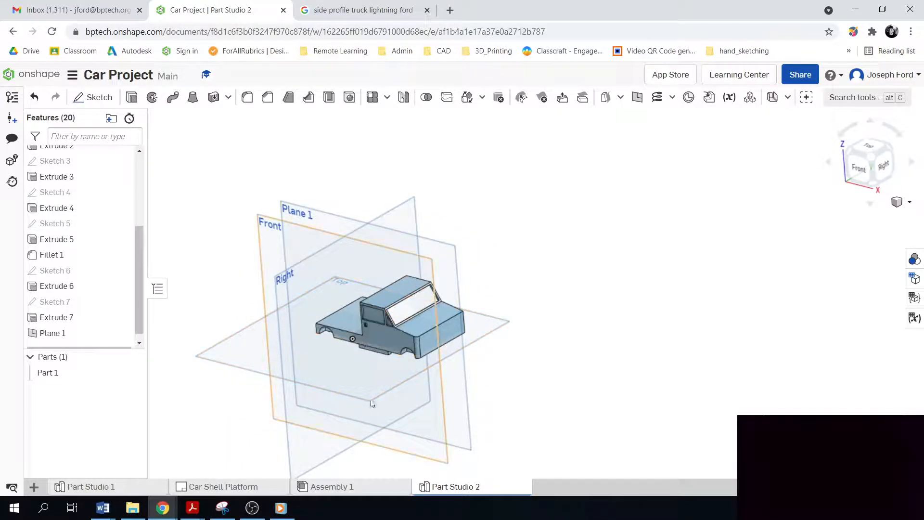
left_click(405, 99)
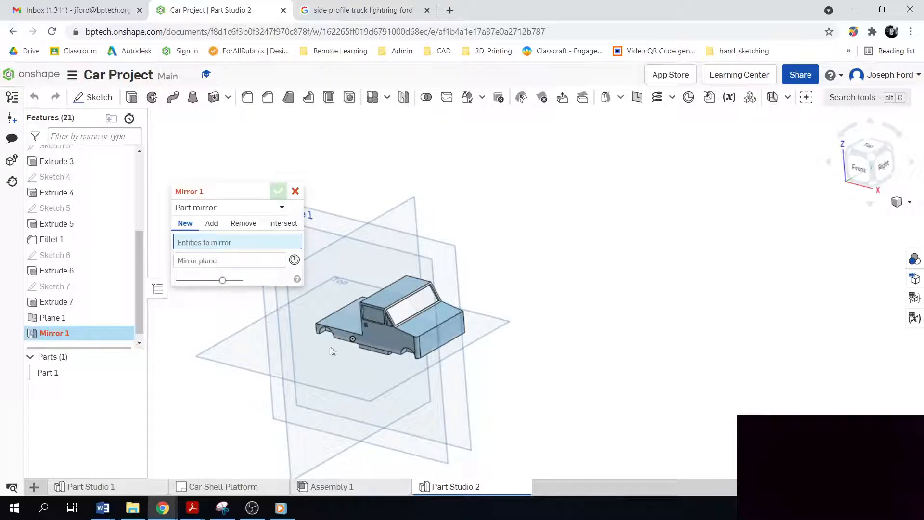
left_click(198, 210)
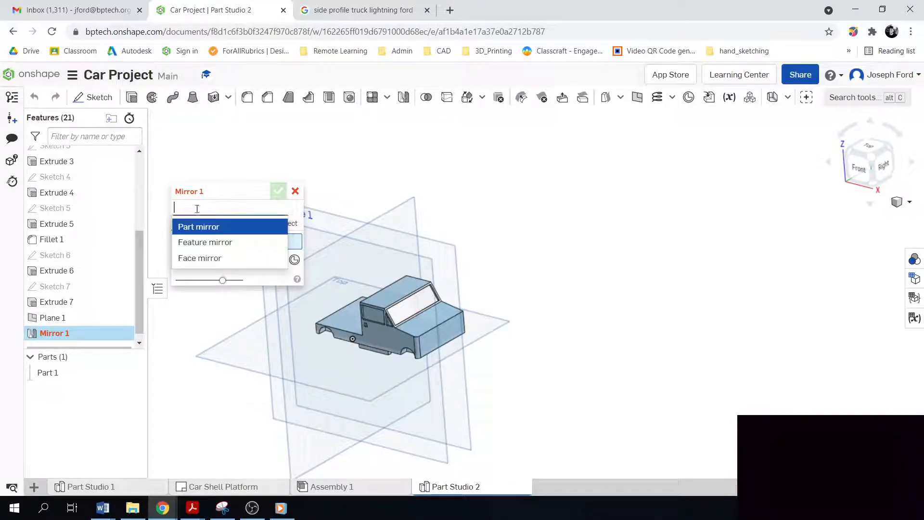
left_click(211, 242)
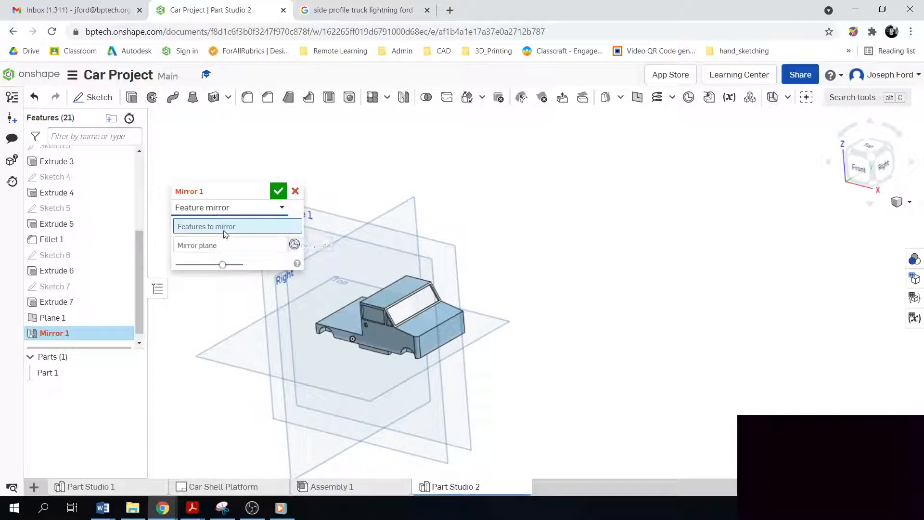
scroll(332, 405, "up", 5)
right_click_drag(335, 391, 345, 388)
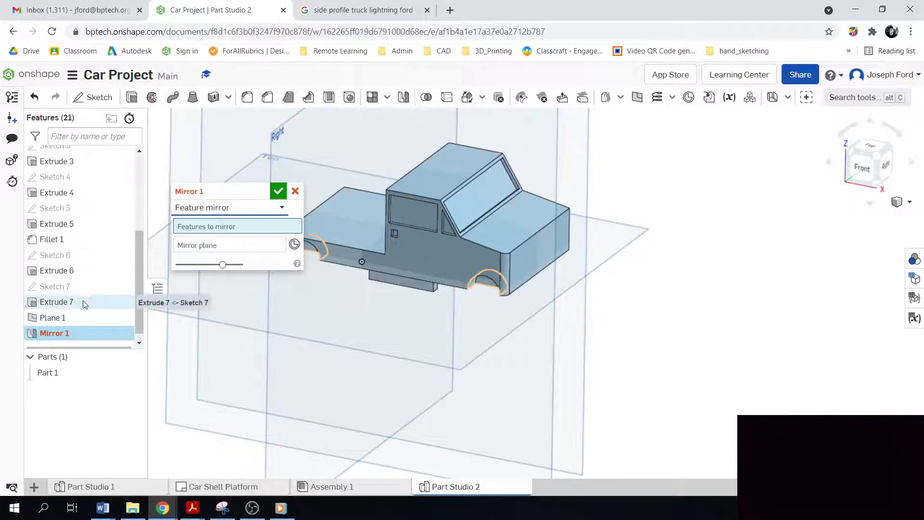
left_click(64, 304)
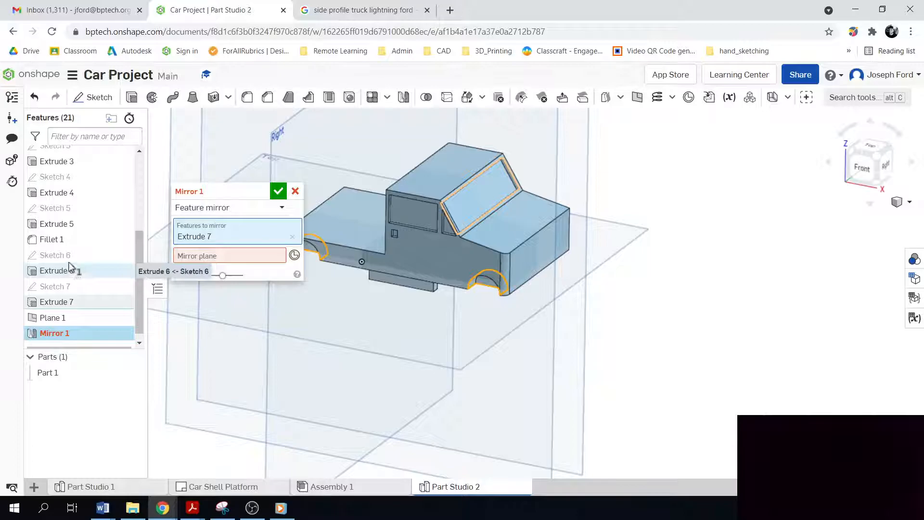
left_click(64, 239)
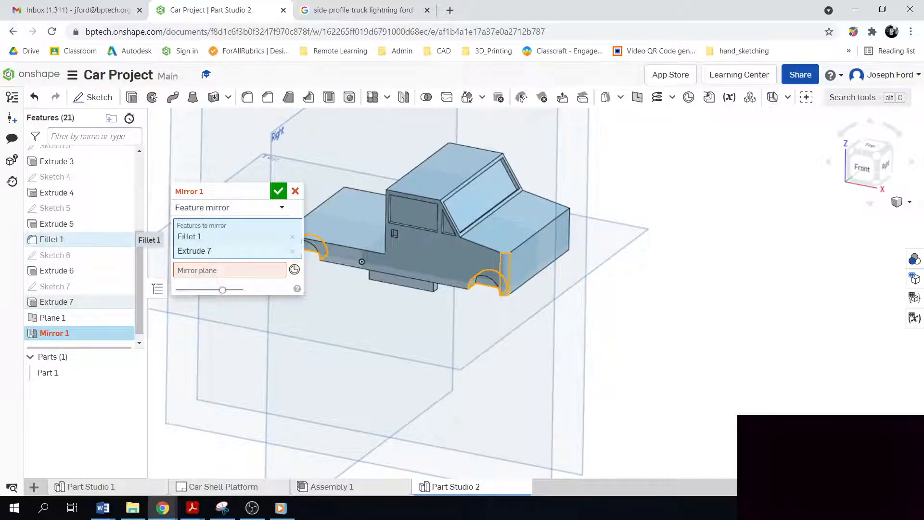
left_click(64, 225)
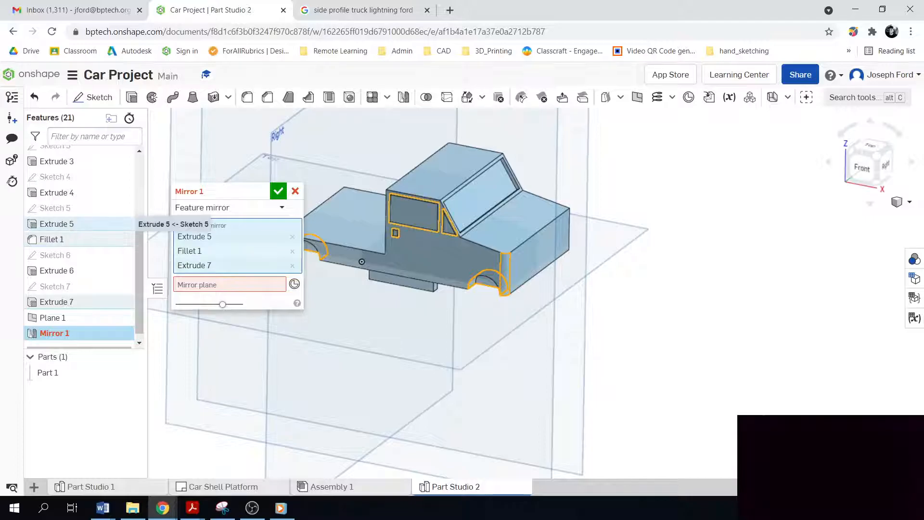
Step: Use the 1 in offset plane as the mirror plane and complete the feature mirror
left_click(238, 287)
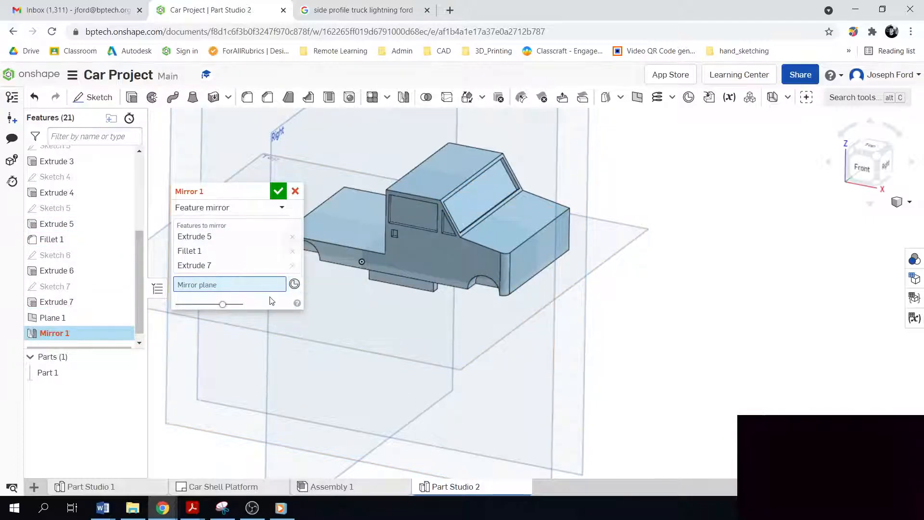
scroll(511, 313, "down", 5)
scroll(586, 210, "up", 2)
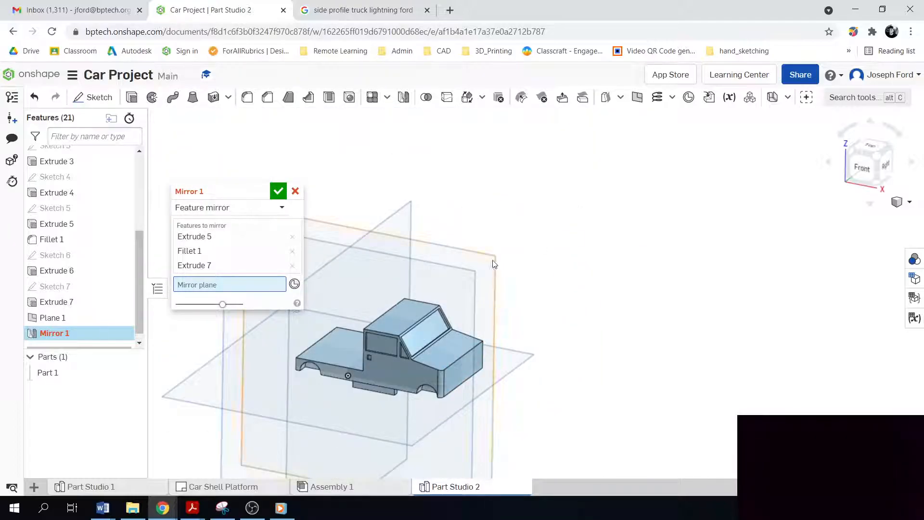
left_click(493, 264)
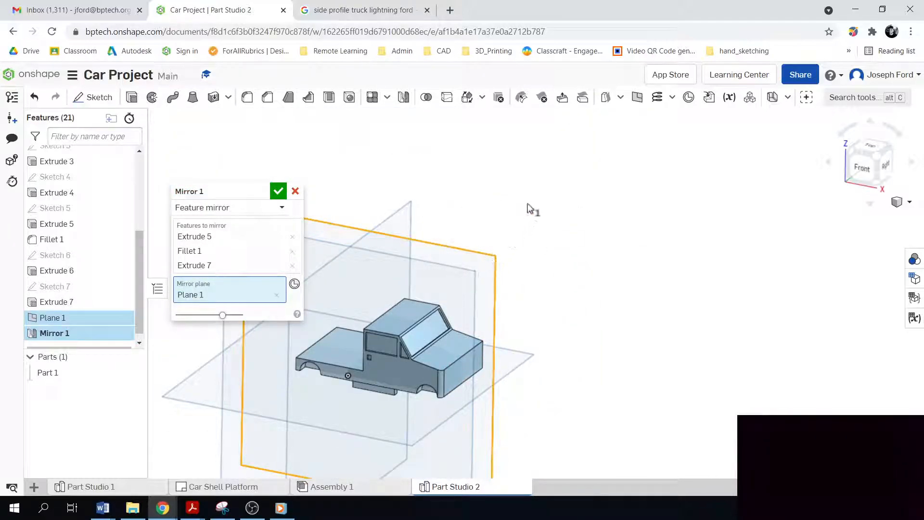
right_click_drag(653, 398, 546, 417)
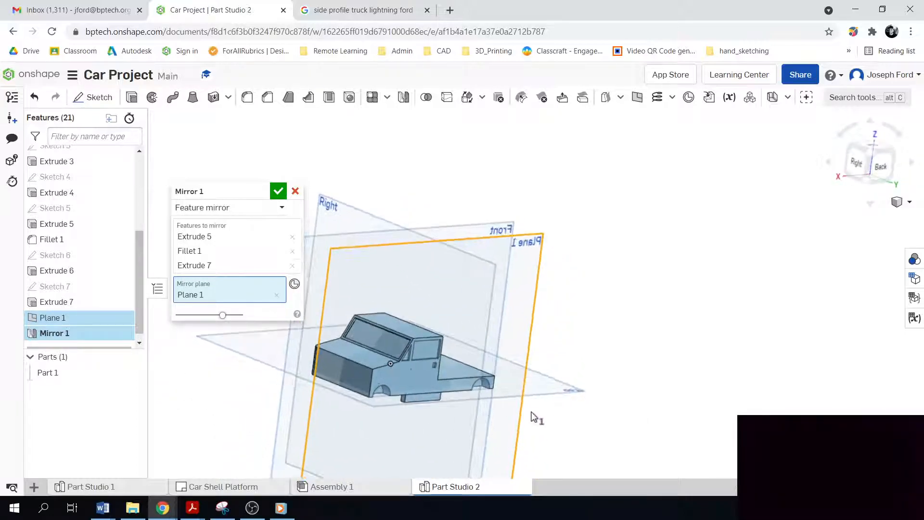
left_click(279, 191)
Step: Examine the mirrored side features and the back of the cab from several angles
scroll(225, 413, "down", 5)
scroll(207, 422, "up", 4)
right_click_drag(202, 425, 383, 466)
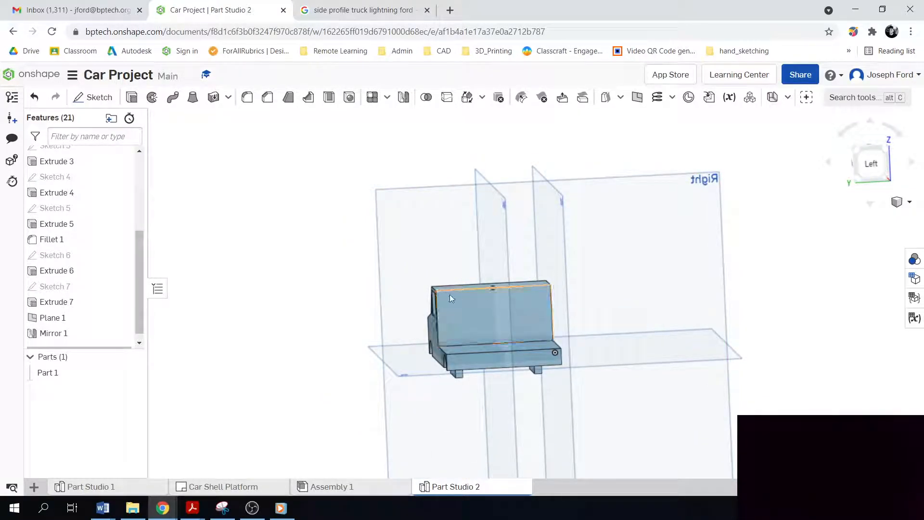
scroll(694, 344, "down", 4)
scroll(627, 373, "up", 4)
right_click_drag(505, 401, 476, 406)
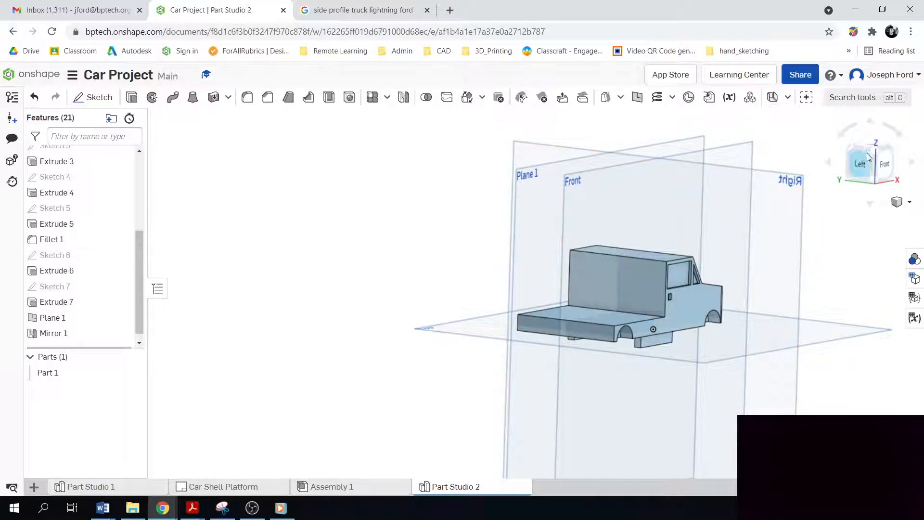
left_click(866, 166)
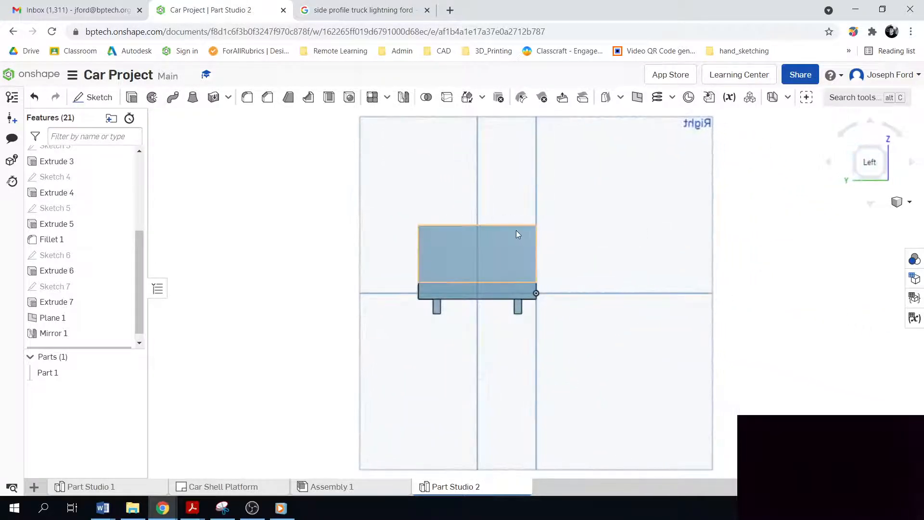
scroll(516, 230, "up", 4)
scroll(470, 226, "down", 2)
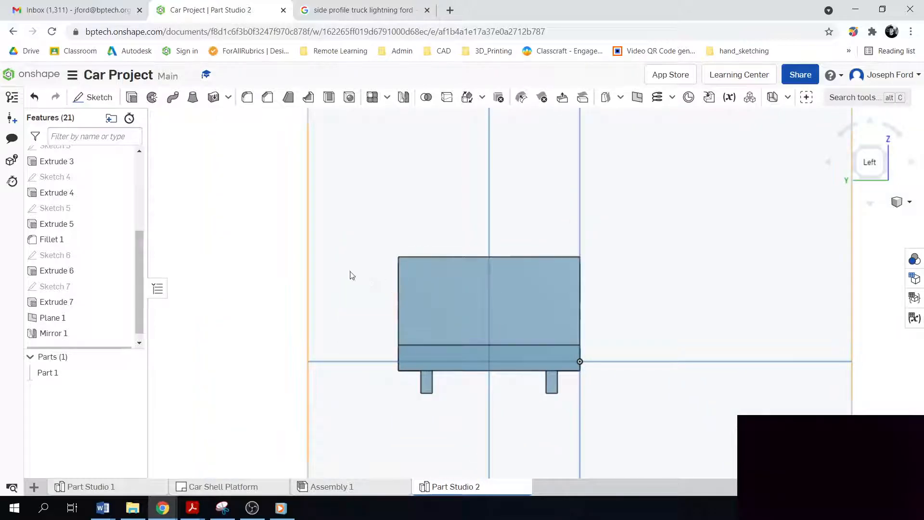
scroll(213, 295, "down", 3)
right_click_drag(212, 296, 231, 315)
right_click_drag(196, 277, 341, 344)
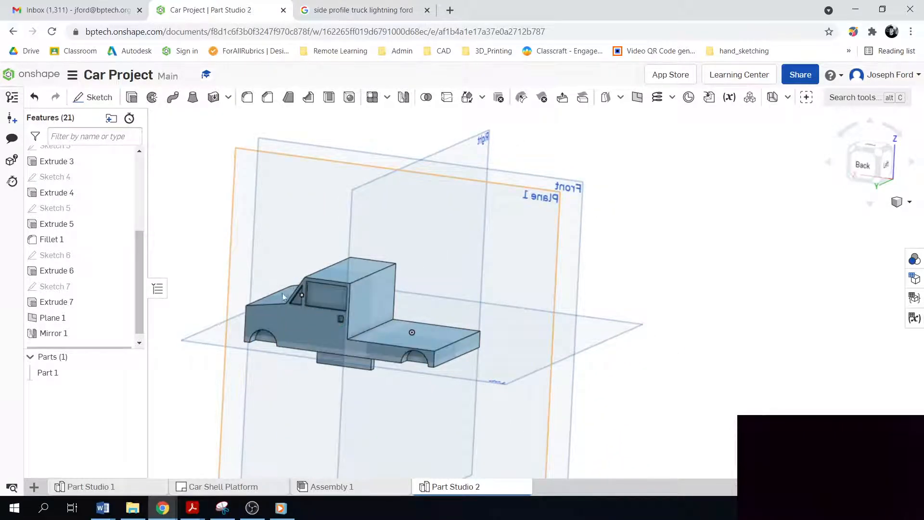
right_click_drag(642, 410, 617, 423)
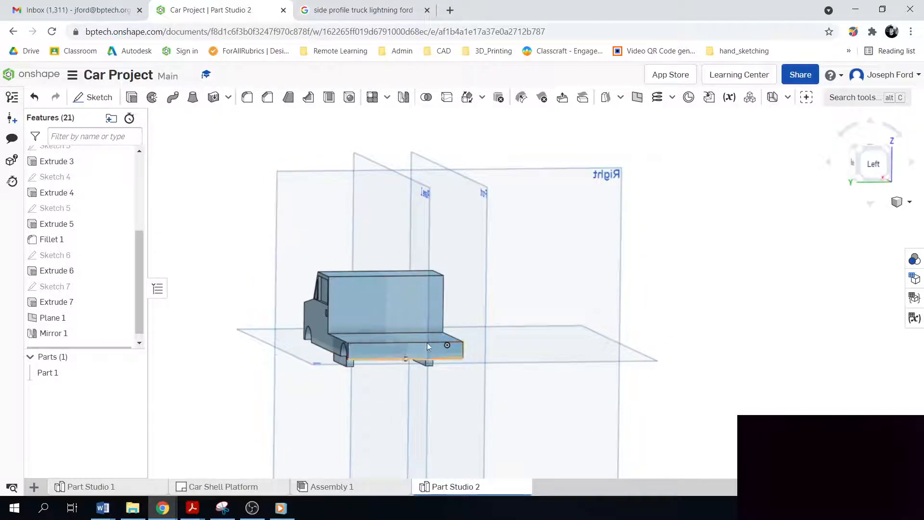
scroll(356, 342, "up", 3)
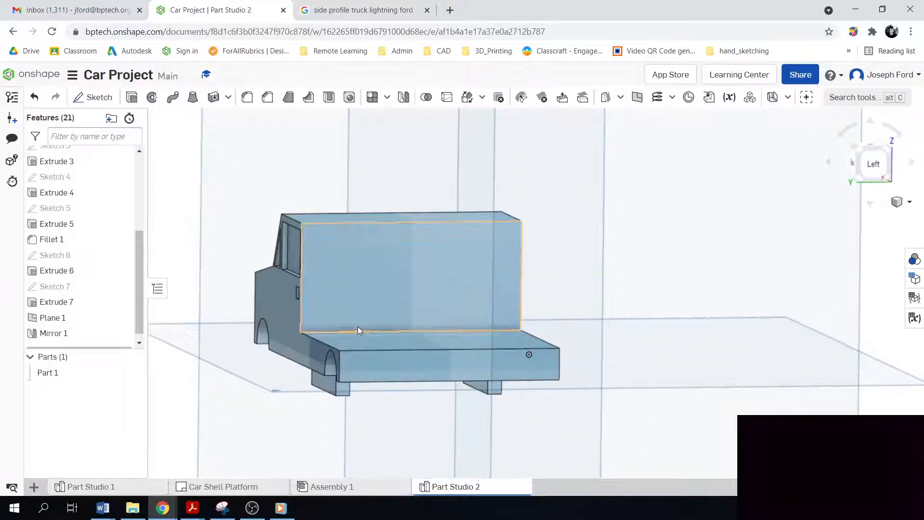
scroll(357, 326, "down", 4)
scroll(339, 336, "up", 4)
scroll(328, 331, "down", 4)
scroll(362, 331, "up", 2)
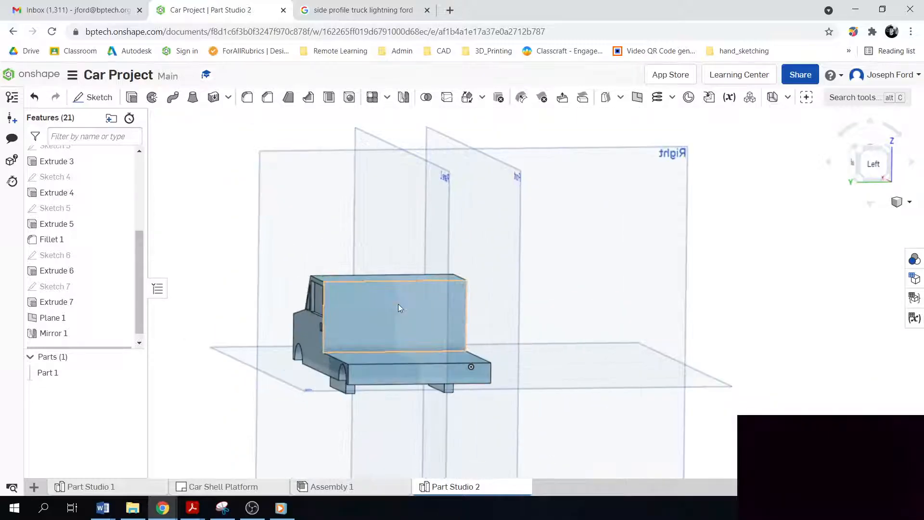
Step: Start a sketch on the cab's rear face, viewed straight on
left_click(876, 162)
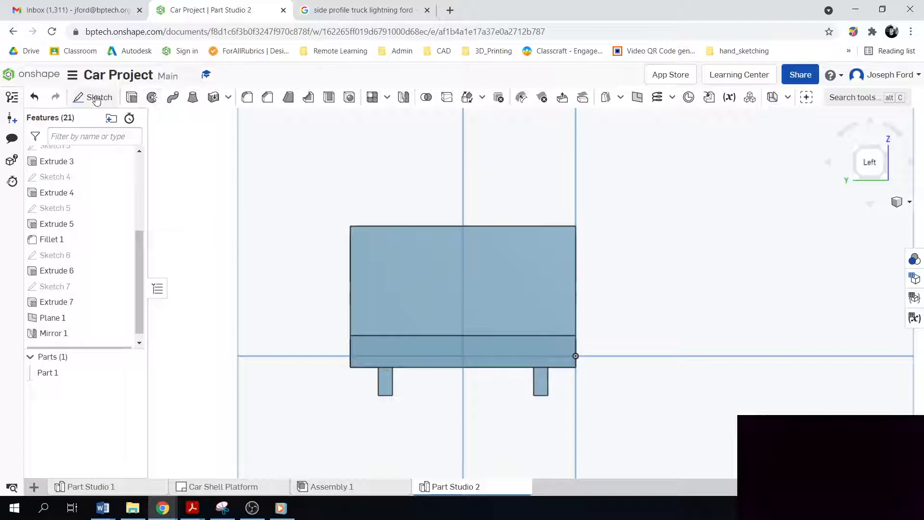
left_click(97, 99)
left_click(421, 268)
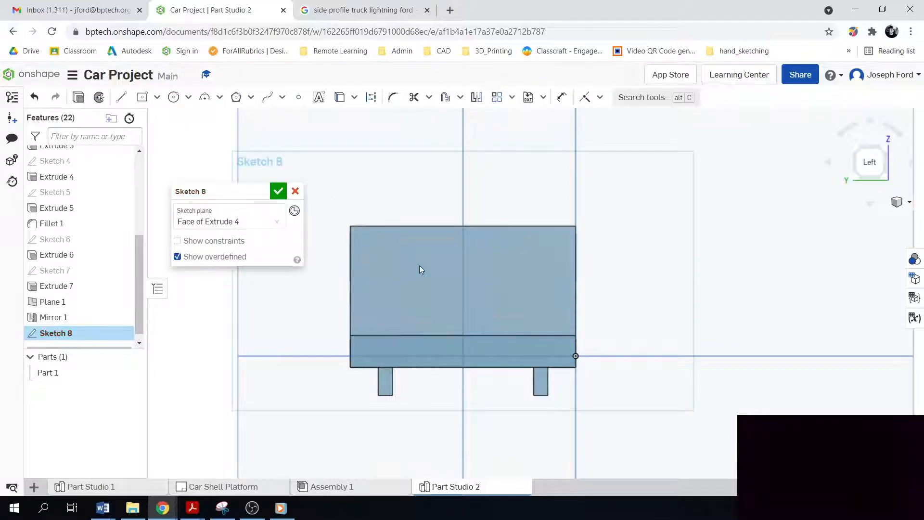
left_click(142, 97)
left_click(463, 243)
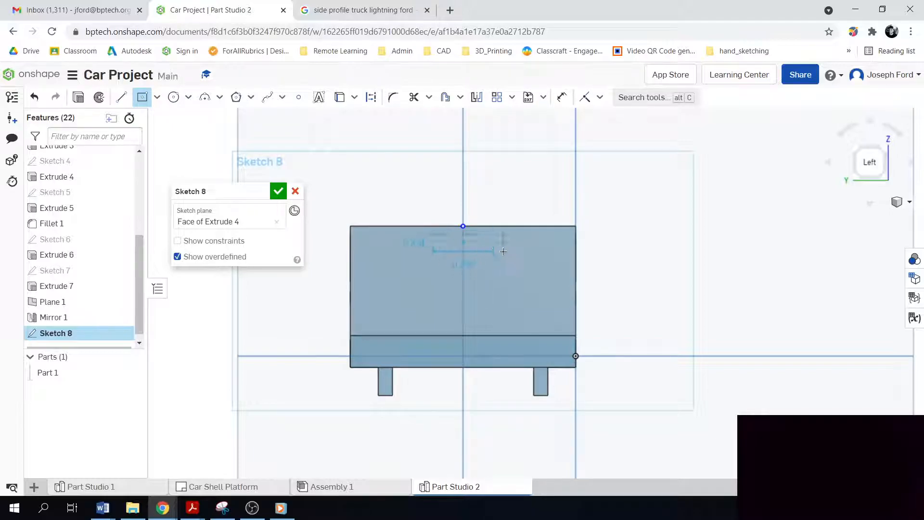
key("Escape")
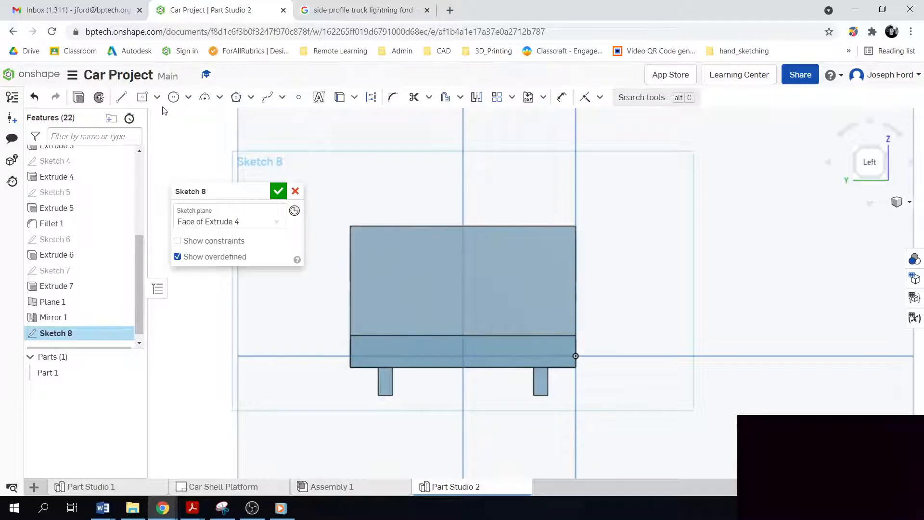
Step: Sketch a center-point rectangle about 1.57 in wide on the cab's rear face, centred on the face's vertical midline
key("r")
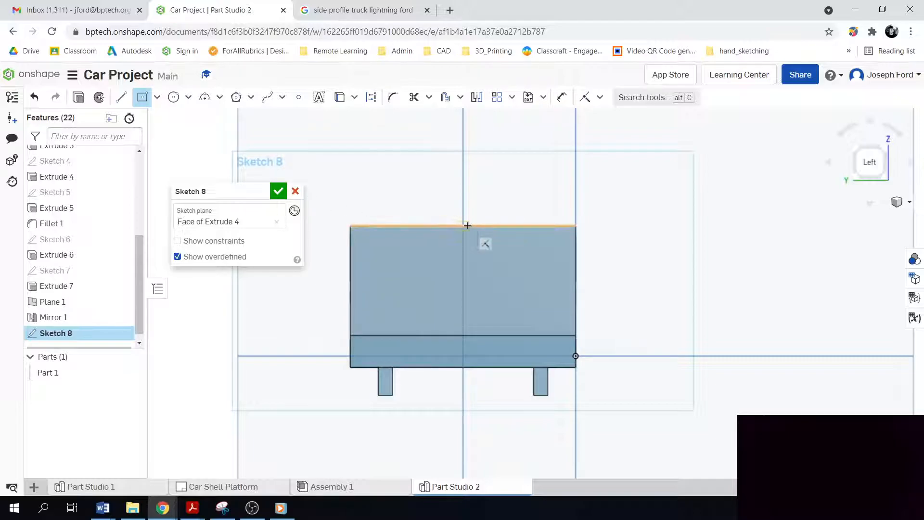
left_click(464, 273)
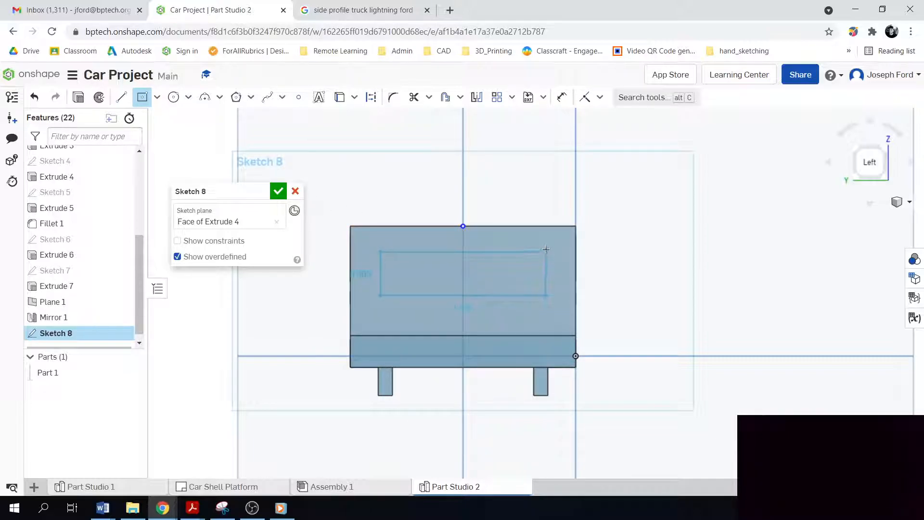
left_click(550, 246)
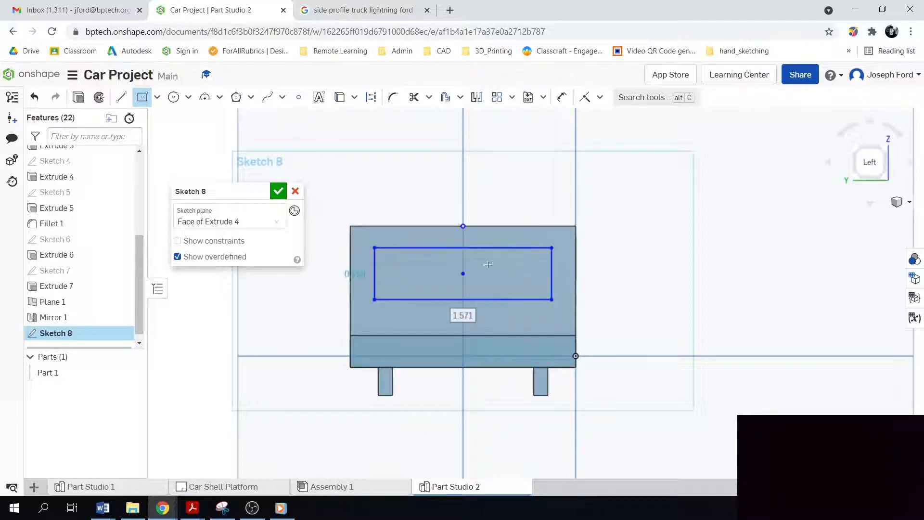
scroll(462, 248, "down", 2)
scroll(432, 241, "up", 3)
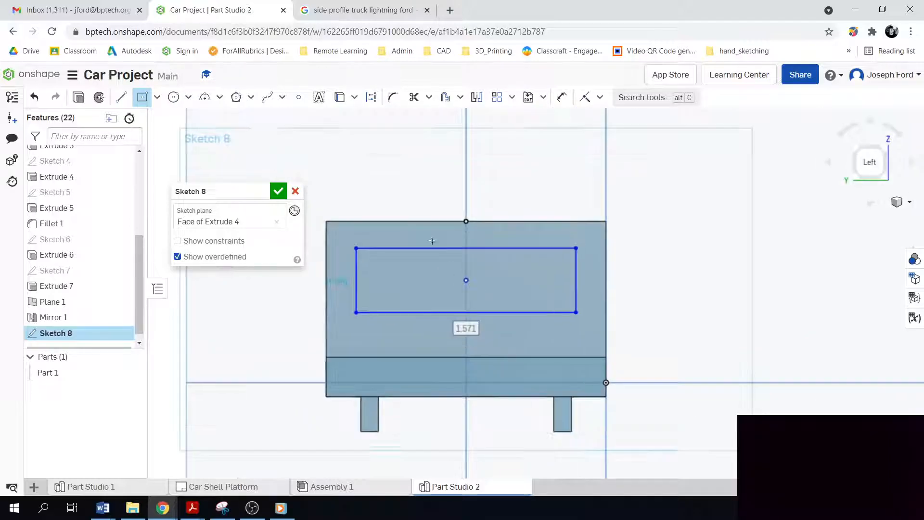
Step: Move the window rectangle up close to the cab's roof edge and shrink it, keeping it centred on the midline
left_click(143, 99)
left_click_drag(465, 283, 475, 264)
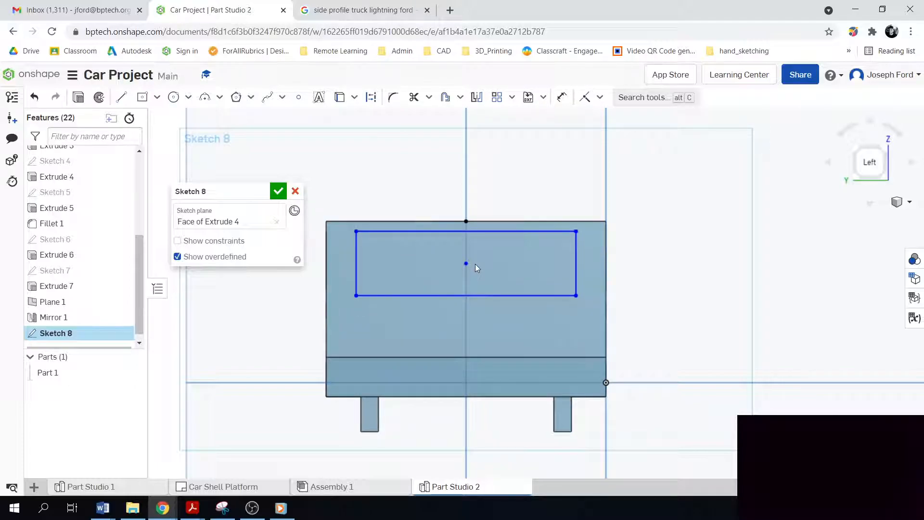
left_click(509, 295)
mouse_move(517, 288)
left_mouse_down()
mouse_move(518, 271)
mouse_move(523, 291)
left_mouse_up()
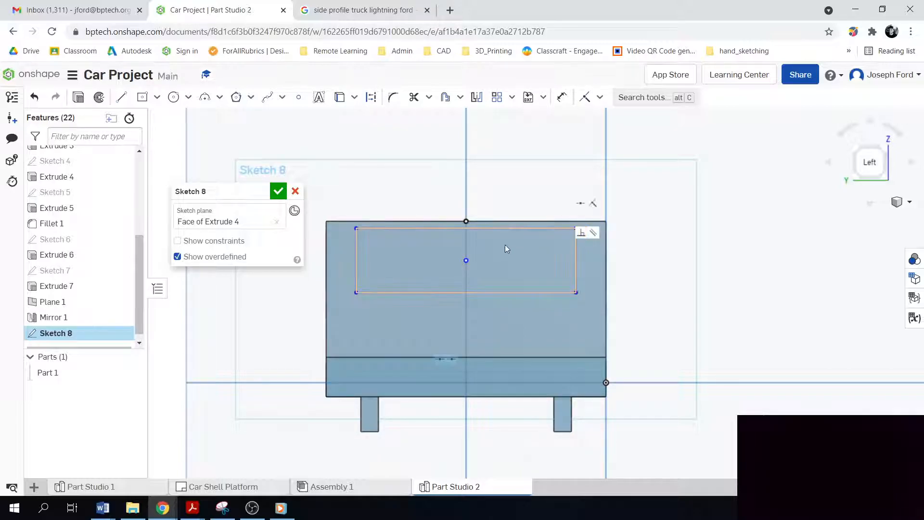
left_click_drag(573, 291, 558, 282)
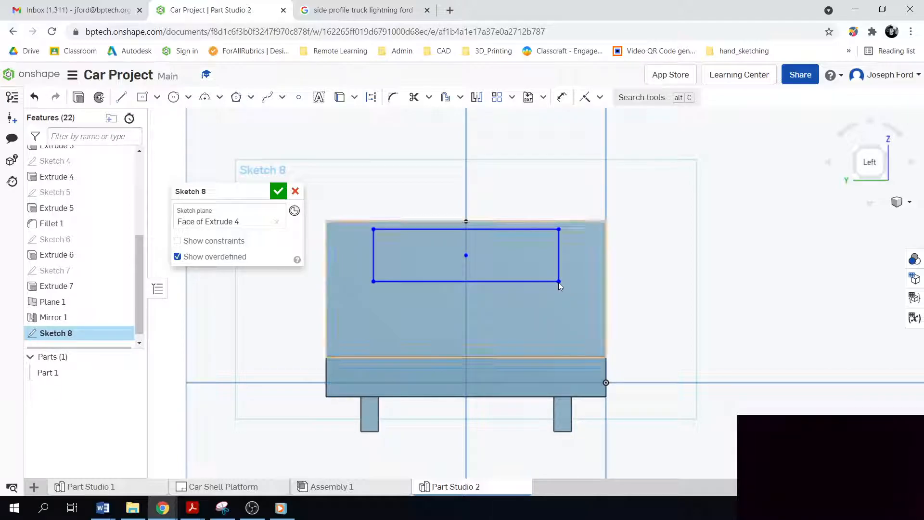
scroll(263, 365, "down", 3)
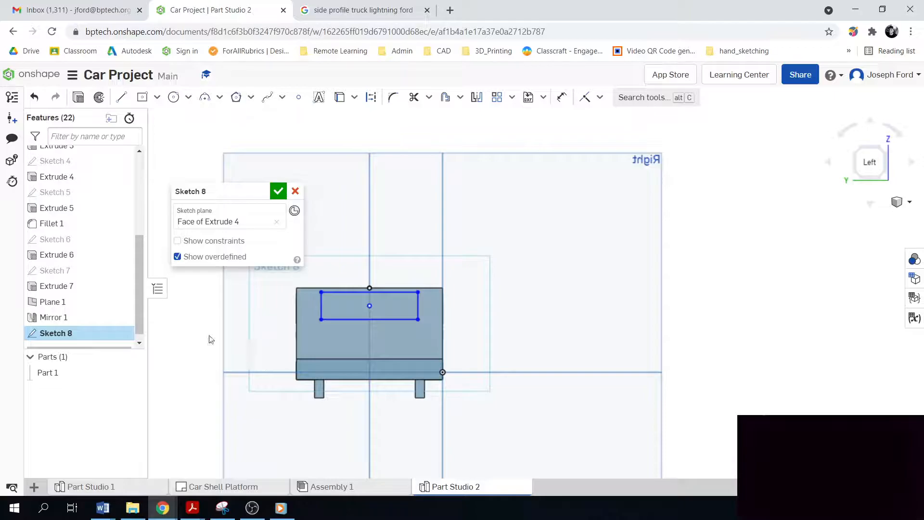
mouse_move(369, 309)
left_mouse_down()
mouse_move(371, 333)
mouse_move(377, 308)
left_mouse_up()
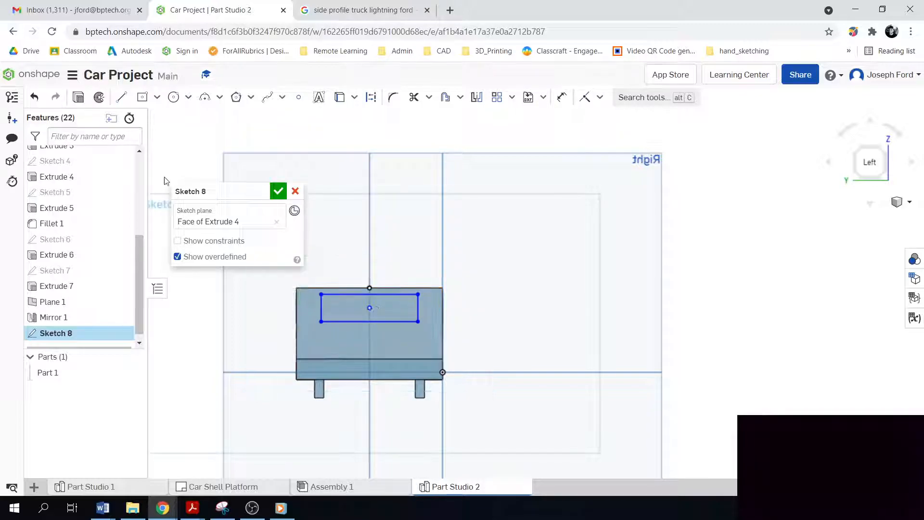
Step: Extrude the window rectangle as a blind remove cut to recess the rear window into the cab's rear face
left_click(78, 103)
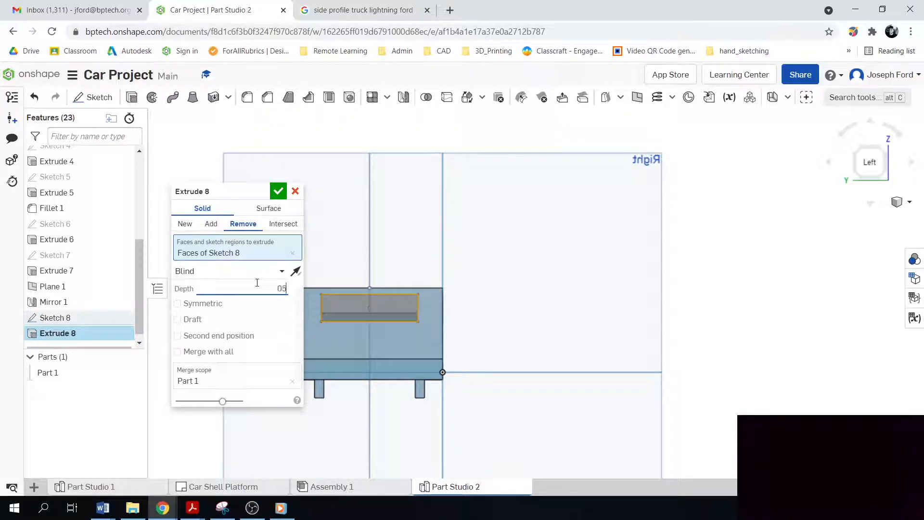
left_click(277, 192)
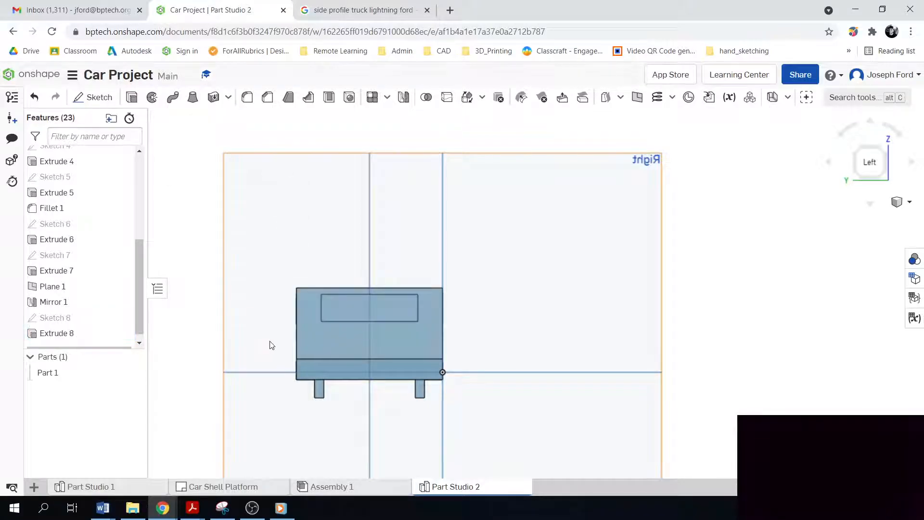
Step: Examine the rear window recess, the windshield, the truck bed and the whole body from several angles
scroll(223, 346, "up", 2)
right_click_drag(223, 347, 304, 360)
scroll(273, 385, "down", 4)
right_click_drag(226, 457, 299, 429)
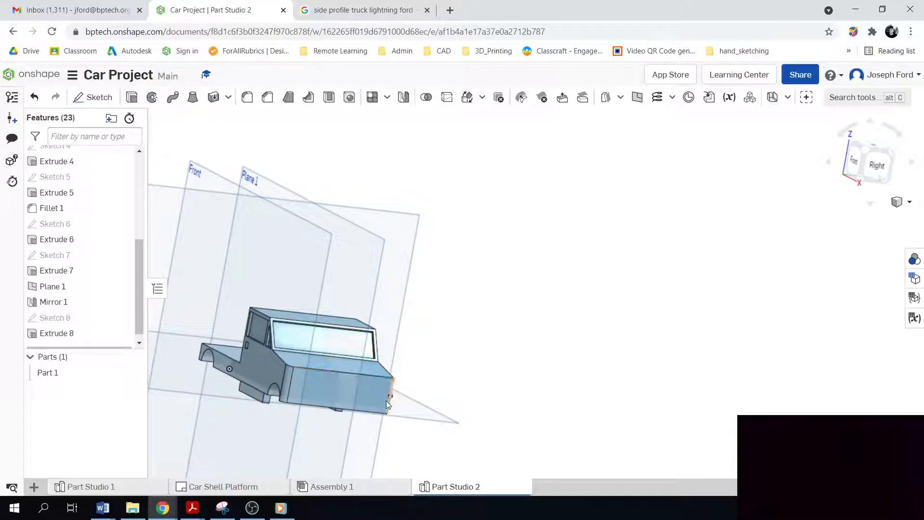
right_click_drag(224, 378, 278, 360)
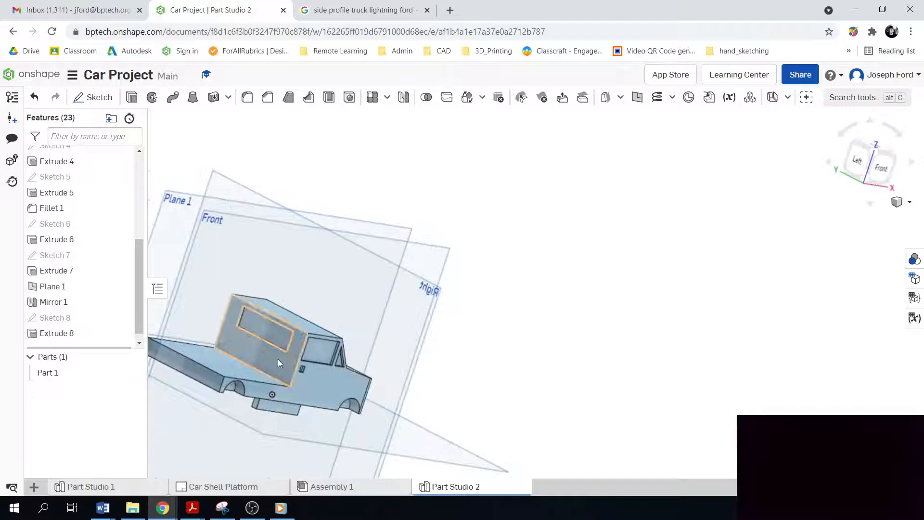
right_click_drag(432, 436, 364, 400)
scroll(247, 437, "down", 5)
scroll(228, 439, "up", 5)
right_click_drag(214, 395, 236, 464)
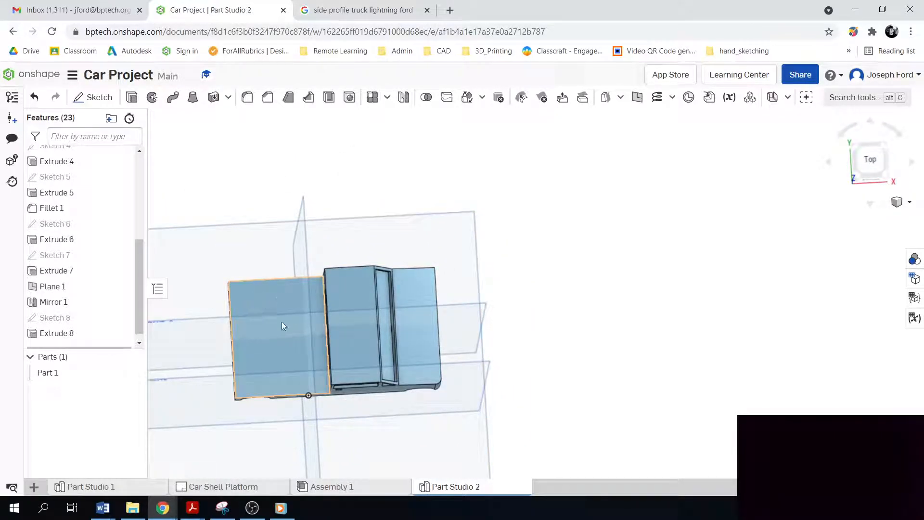
key("shift+1")
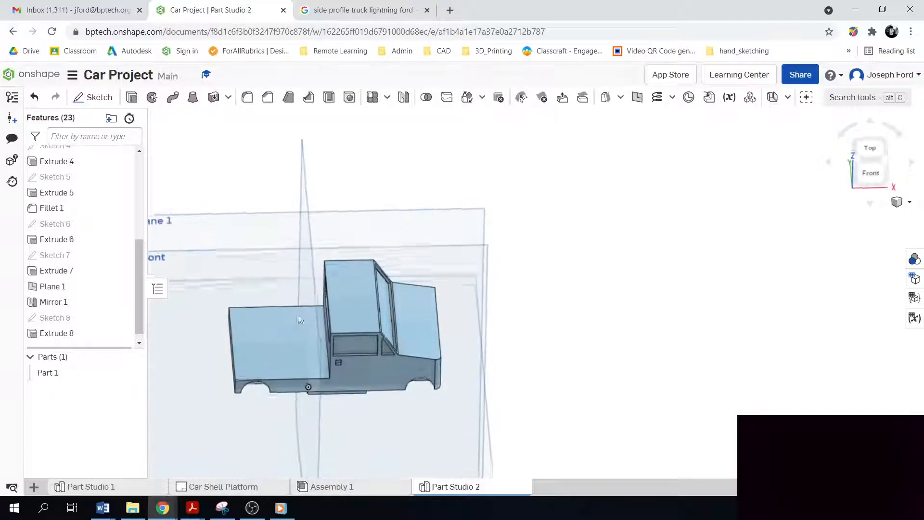
right_click_drag(300, 286, 275, 406)
scroll(275, 405, "down", 2)
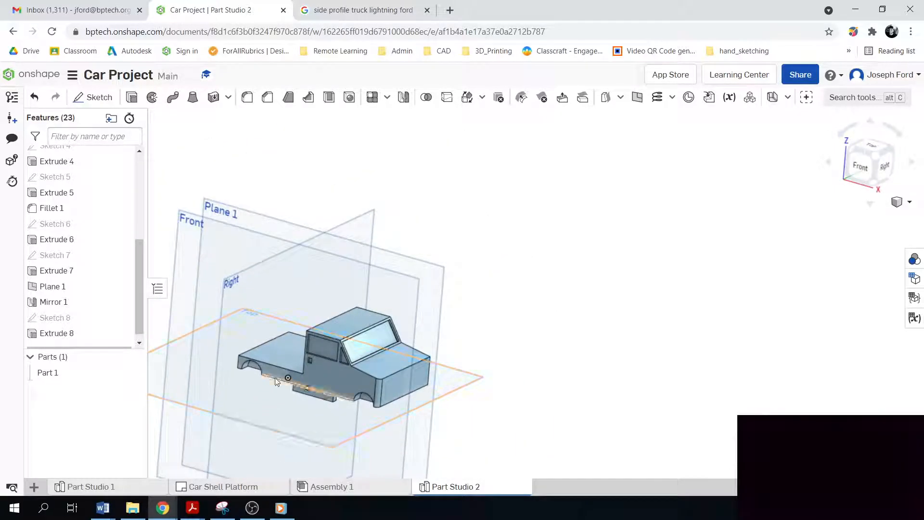